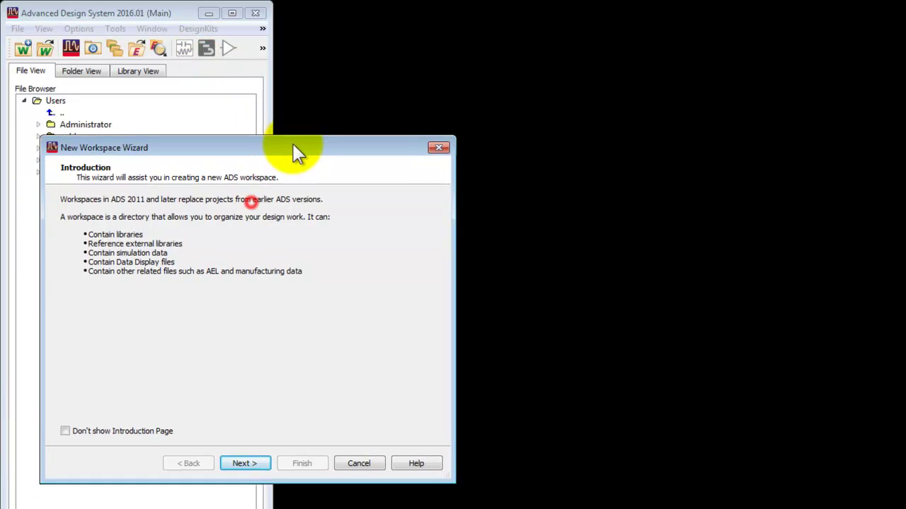
- Name the new workspace ODB_Test and place it in the ADS2016_Work folder
{"action": "left_click", "coordinate": [243, 455]}
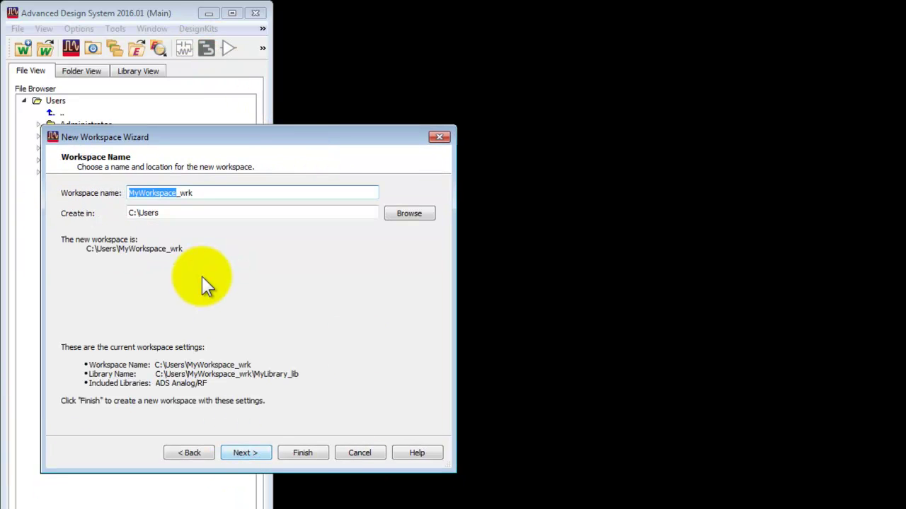
{"action": "type", "text": "ODB"}
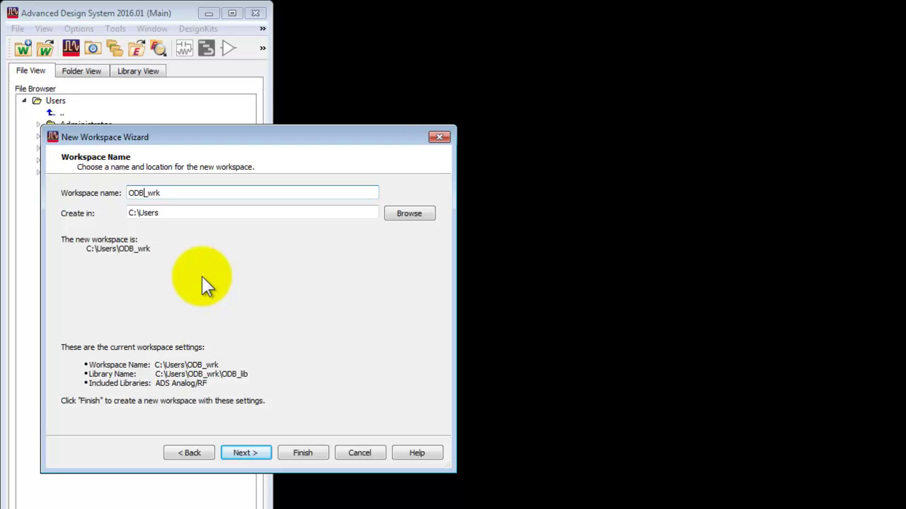
{"action": "type", "text": "_Test"}
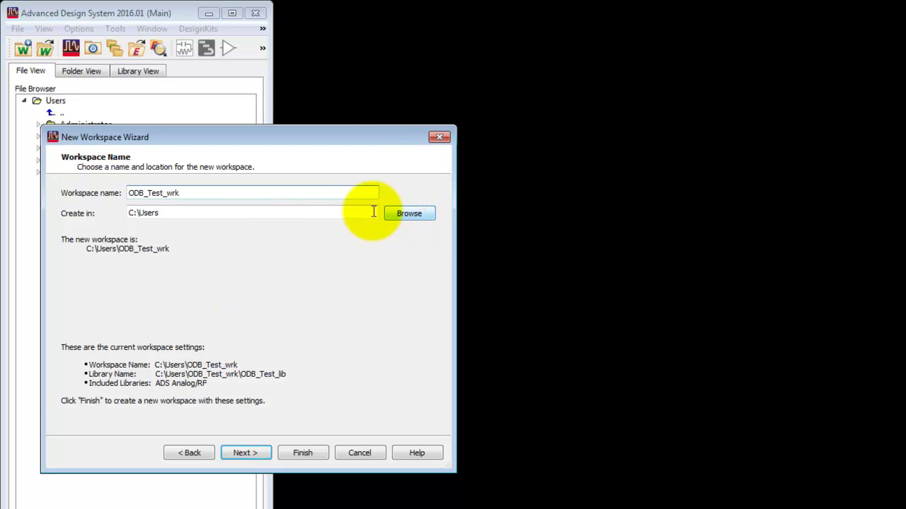
{"action": "left_click", "coordinate": [398, 214]}
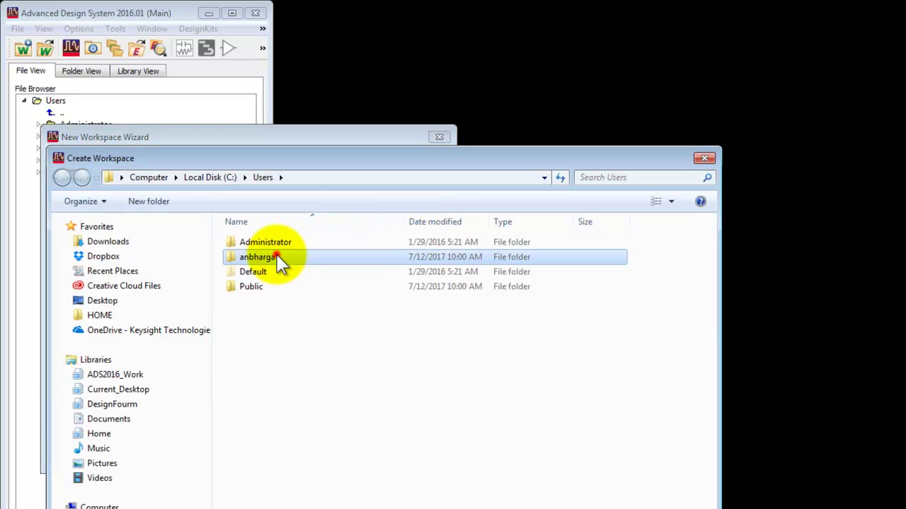
{"action": "double_click", "coordinate": [276, 256]}
{"action": "left_click", "coordinate": [284, 405]}
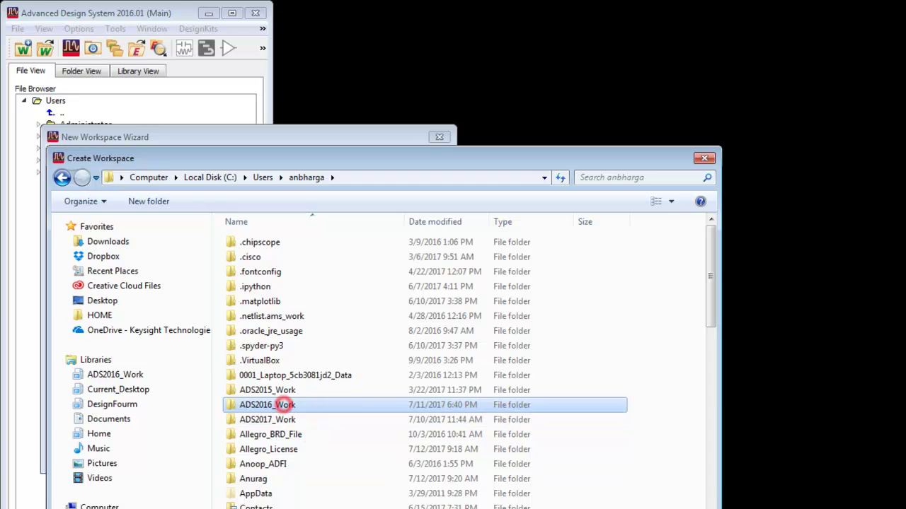
{"action": "key", "text": "Return"}
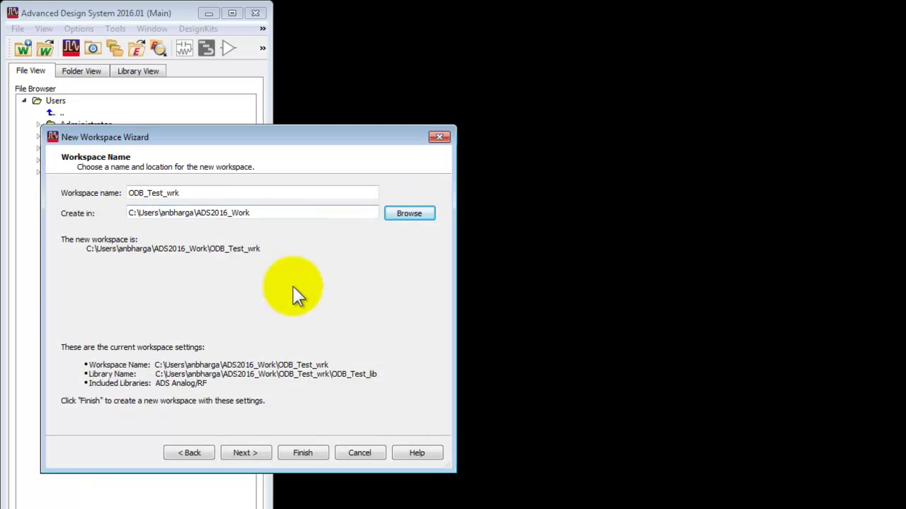
- Keep the default libraries and library name, advancing to the technology choice
{"action": "left_click", "coordinate": [250, 452]}
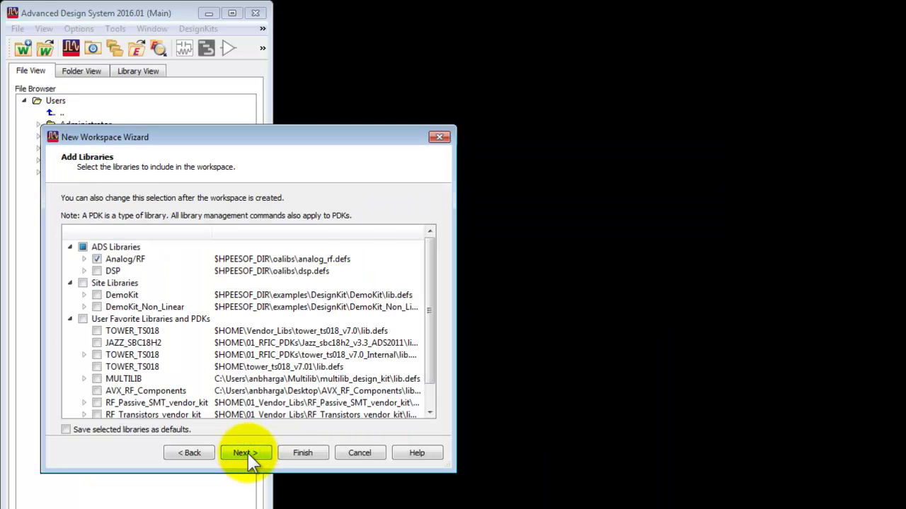
{"action": "left_click", "coordinate": [246, 453]}
{"action": "left_click", "coordinate": [246, 453]}
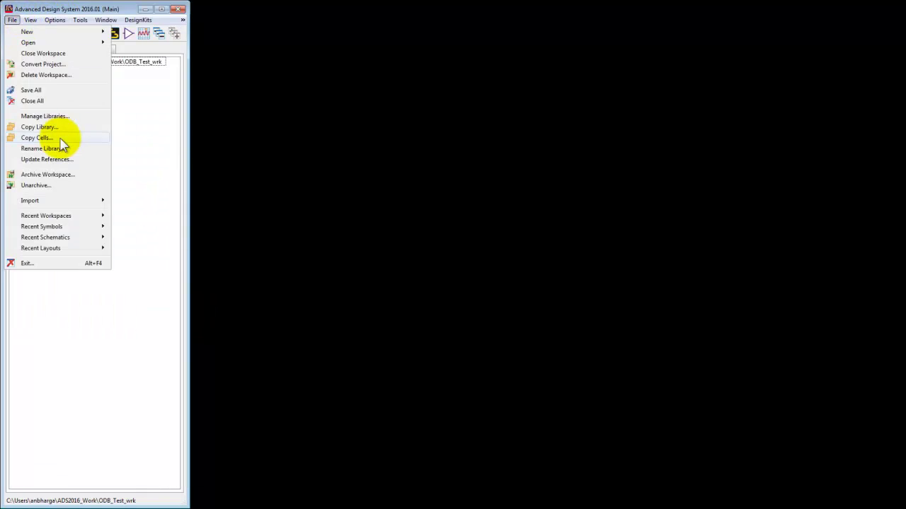
- Start a design import with ODB++ File Format as the file type
{"action": "mouse_move", "coordinate": [71, 200]}
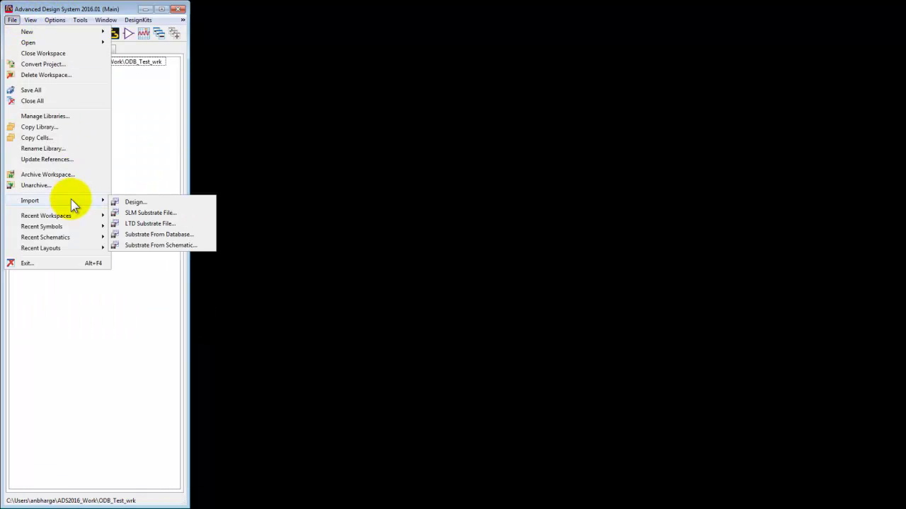
{"action": "left_click", "coordinate": [147, 203]}
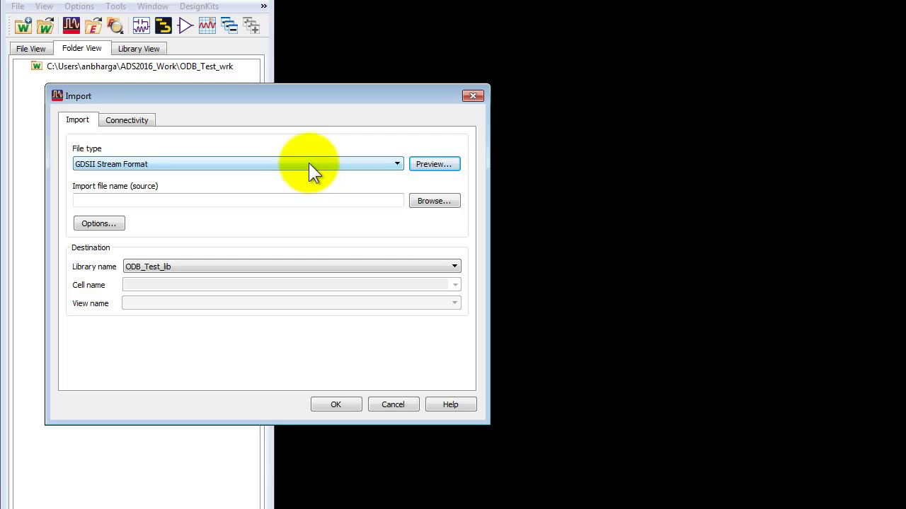
{"action": "left_click", "coordinate": [308, 163]}
{"action": "scroll", "coordinate": [242, 199], "scroll_direction": "down", "scroll_amount": 2}
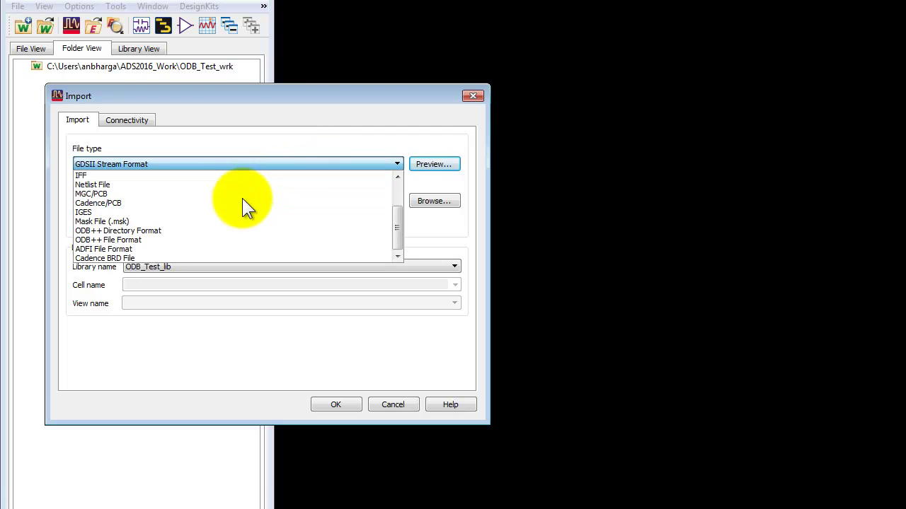
{"action": "left_click", "coordinate": [143, 240]}
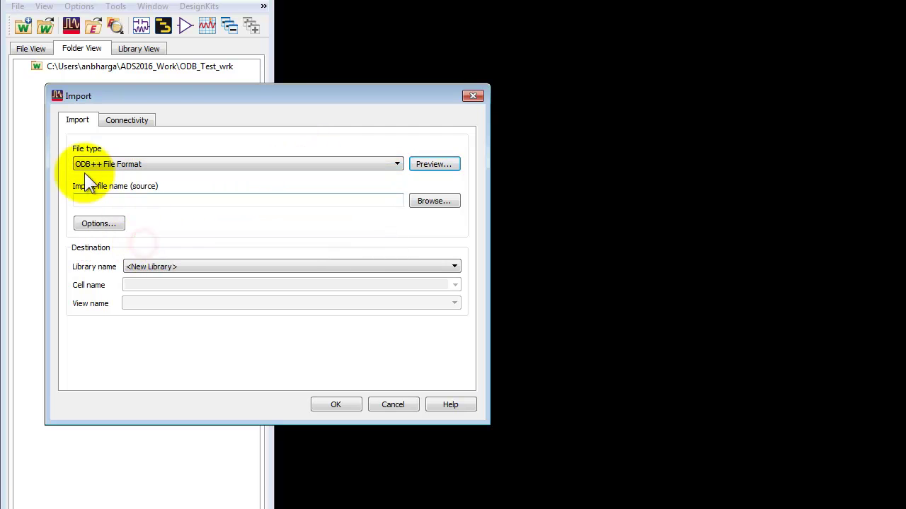
- Choose PC3-10600-UDIMM-V0_50_RC_Fx_20070530.tgz from 001_BRD_ODB_File as the import source
{"action": "left_click", "coordinate": [427, 201]}
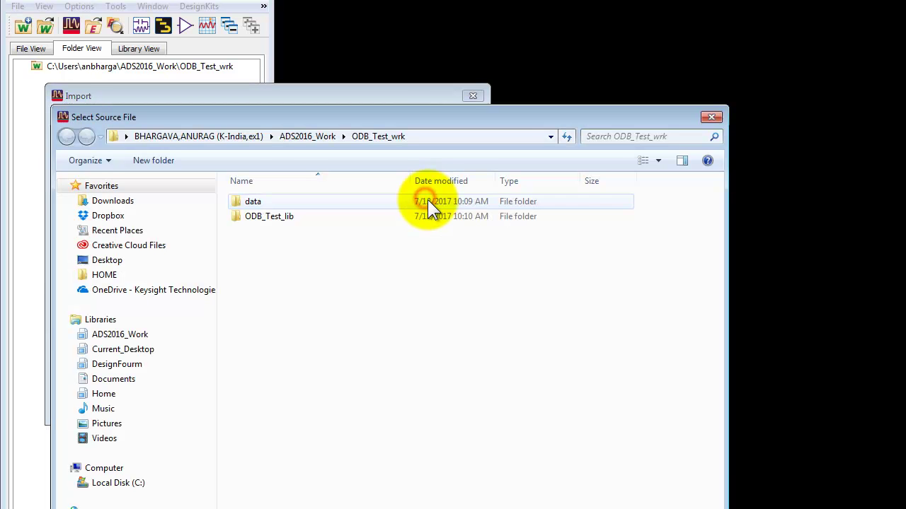
{"action": "left_click", "coordinate": [303, 138]}
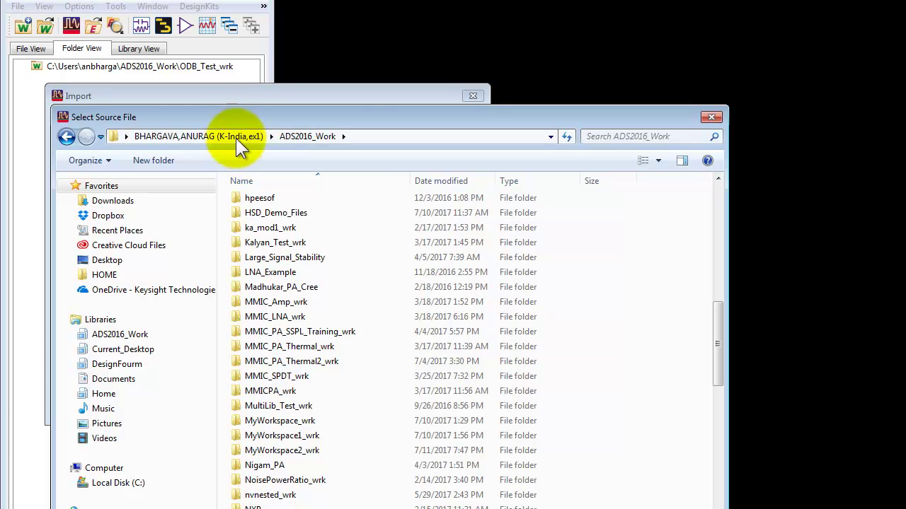
{"action": "left_click", "coordinate": [235, 137]}
{"action": "left_click", "coordinate": [266, 346]}
{"action": "double_click", "coordinate": [266, 346]}
{"action": "double_click", "coordinate": [276, 231]}
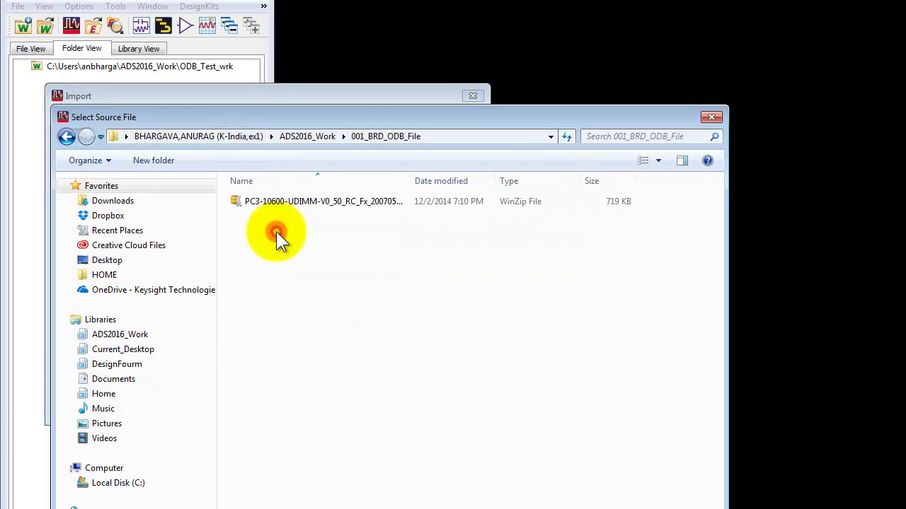
{"action": "left_click", "coordinate": [251, 203]}
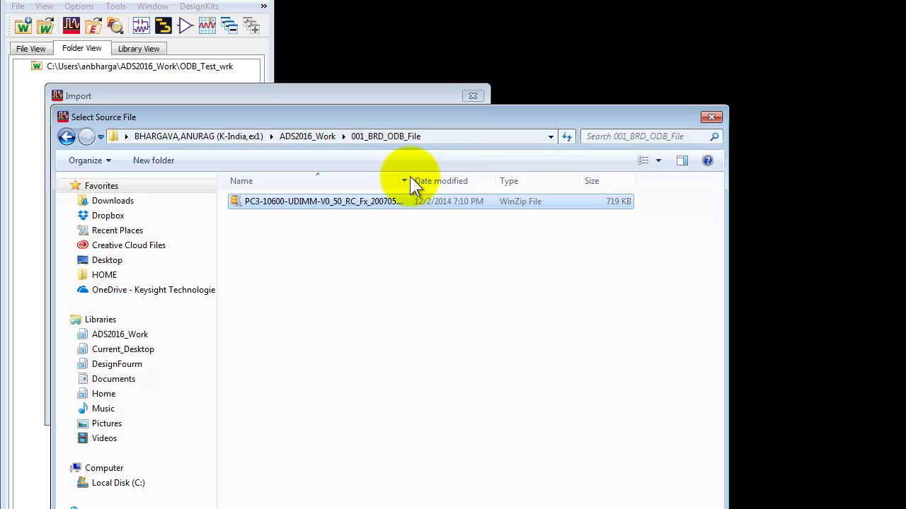
{"action": "left_click_drag", "start_coordinate": [410, 177], "coordinate": [472, 177]}
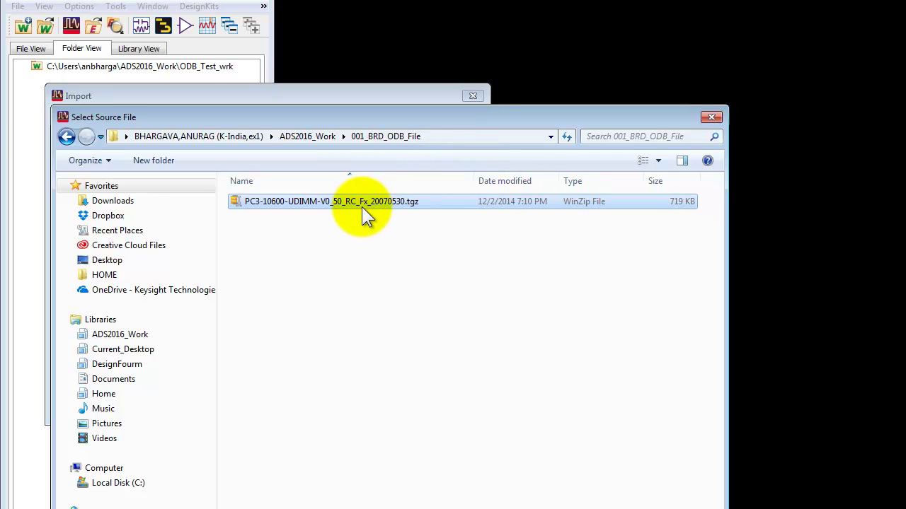
{"action": "key", "text": "Return"}
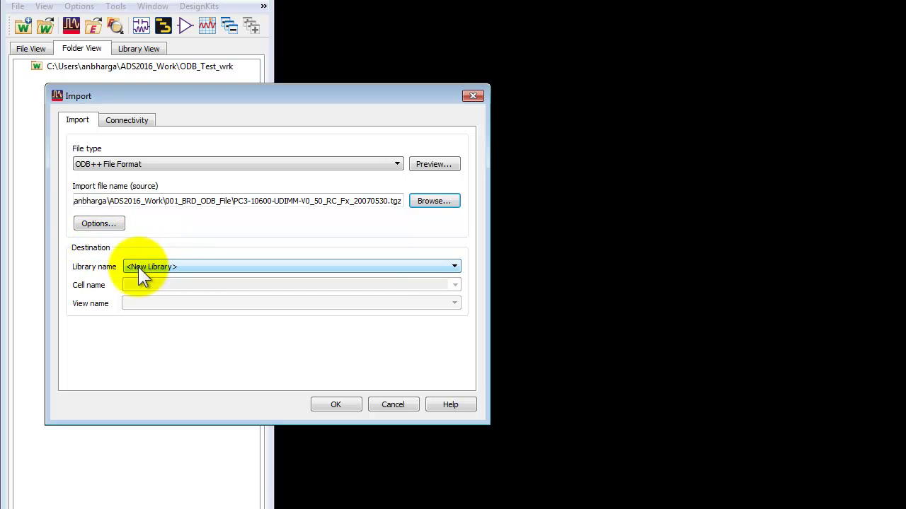
- Review the import options' Layers, Nets and Components tabs before running the ODB++ import
{"action": "left_click", "coordinate": [111, 225]}
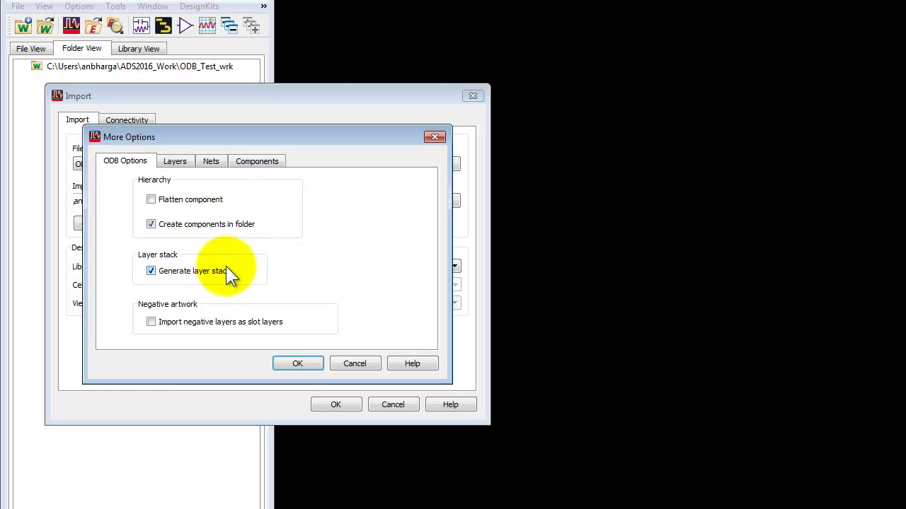
{"action": "left_click", "coordinate": [178, 161]}
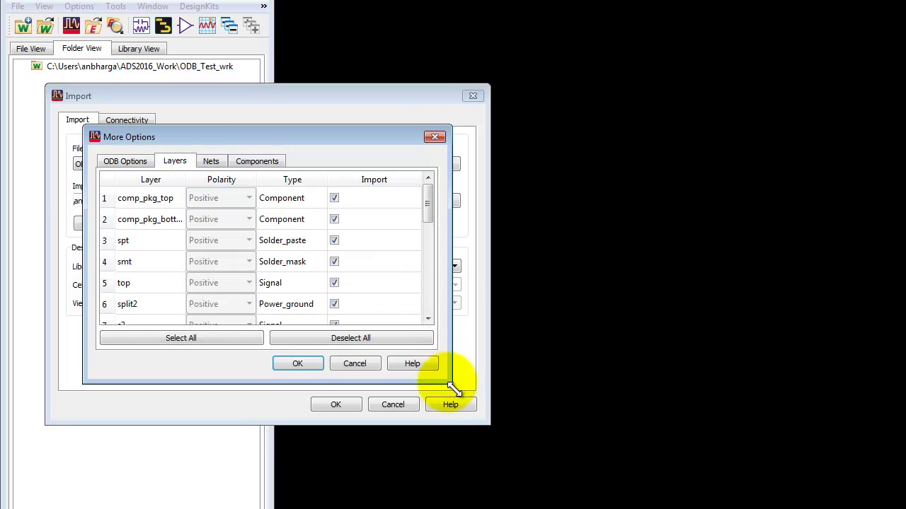
{"action": "left_click_drag", "start_coordinate": [450, 385], "coordinate": [586, 508]}
{"action": "left_click_drag", "start_coordinate": [558, 287], "coordinate": [107, 162]}
{"action": "left_click", "coordinate": [211, 161]}
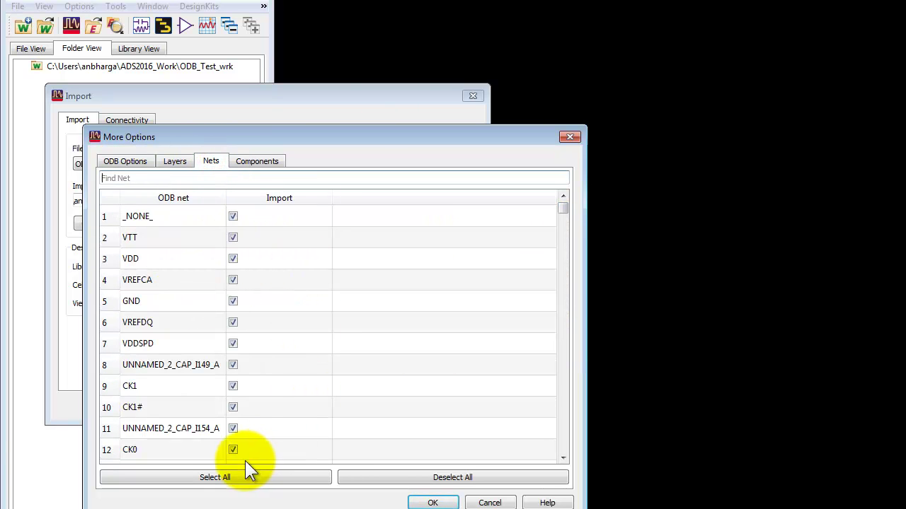
{"action": "left_click", "coordinate": [265, 160]}
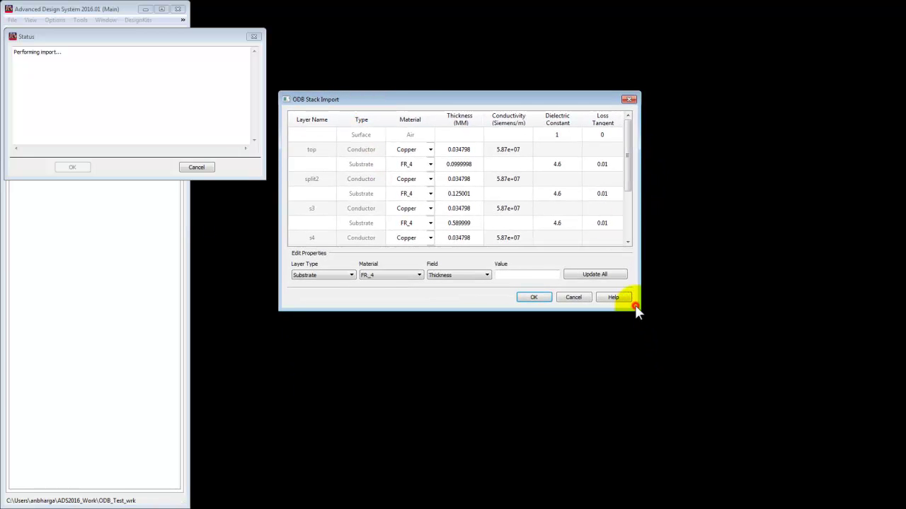
- Keep FR_4 and set the top and split2 substrate thicknesses to 0.01 and 0.125
{"action": "left_click_drag", "start_coordinate": [638, 311], "coordinate": [748, 423]}
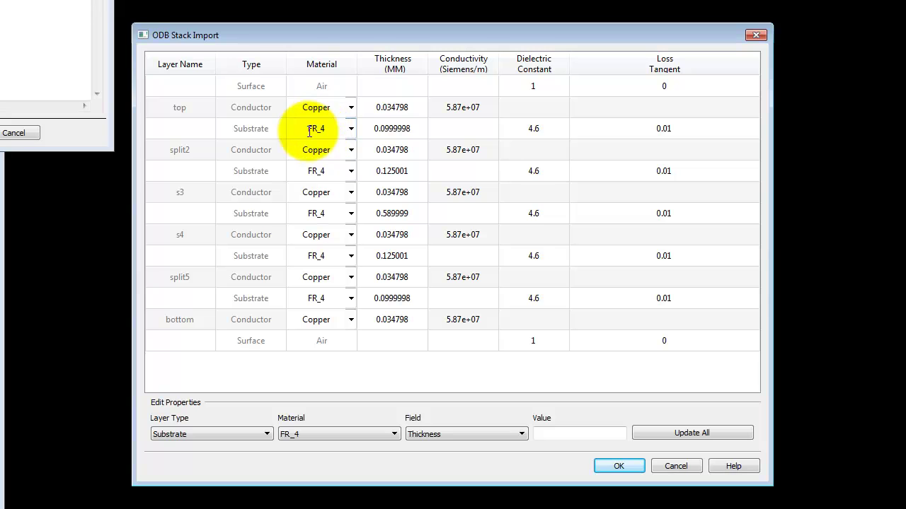
{"action": "left_click", "coordinate": [351, 128]}
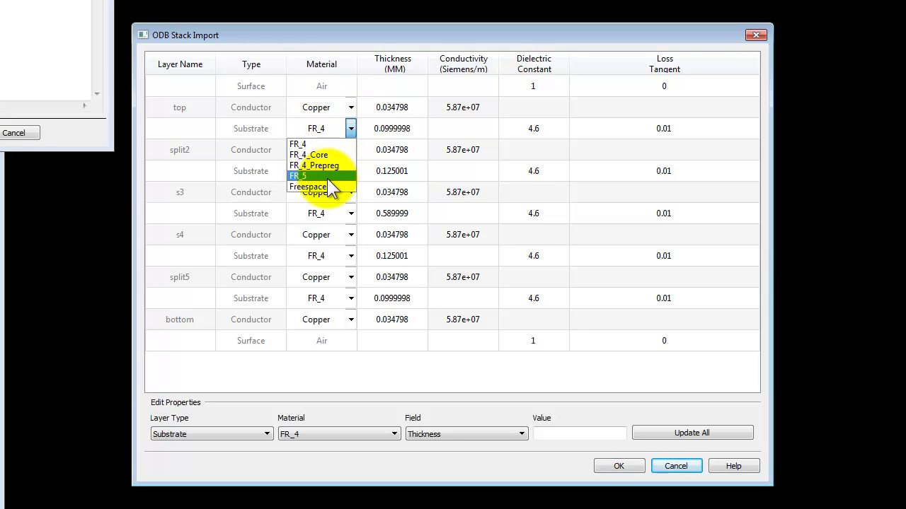
{"action": "left_click", "coordinate": [351, 128]}
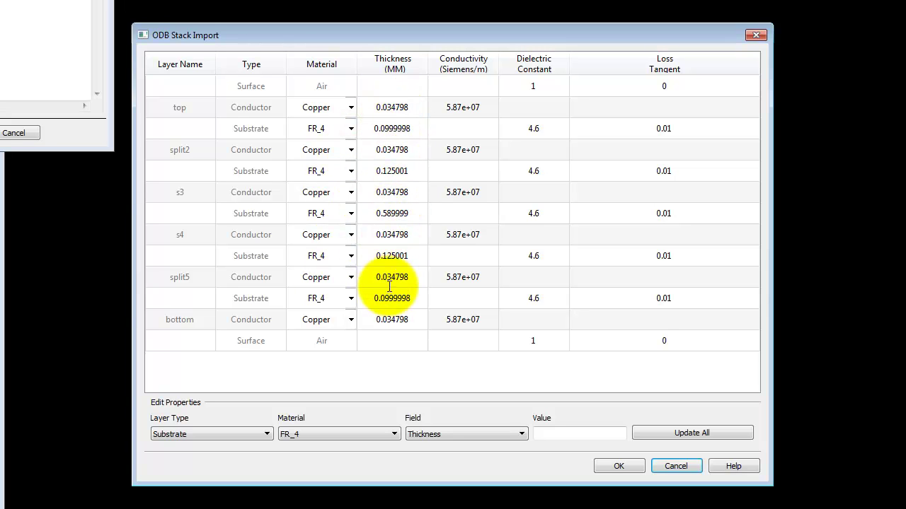
{"action": "left_click", "coordinate": [386, 128]}
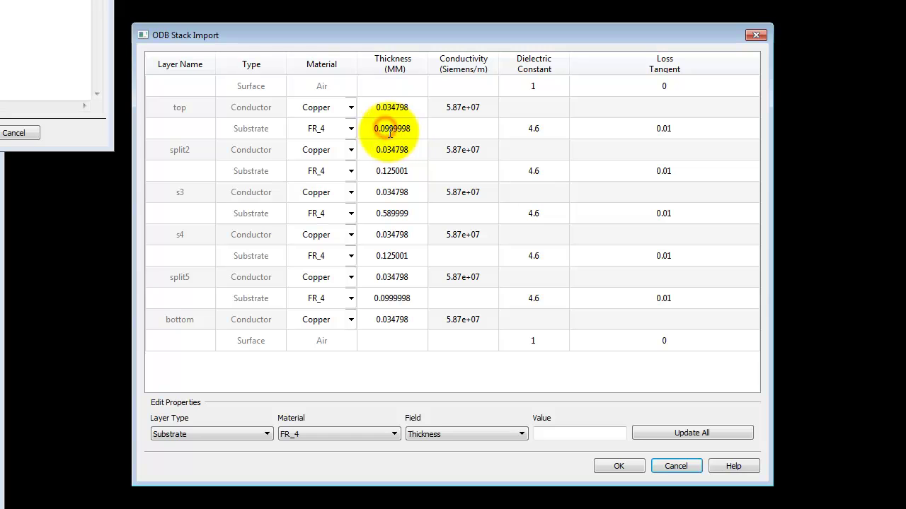
{"action": "left_click_drag", "start_coordinate": [386, 128], "coordinate": [418, 128]}
{"action": "type", "text": "1"}
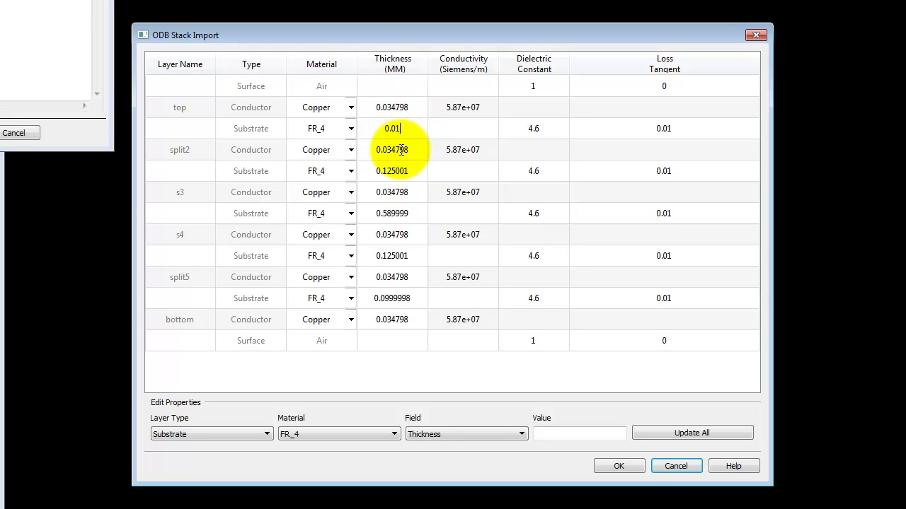
{"action": "left_click_drag", "start_coordinate": [397, 171], "coordinate": [417, 169]}
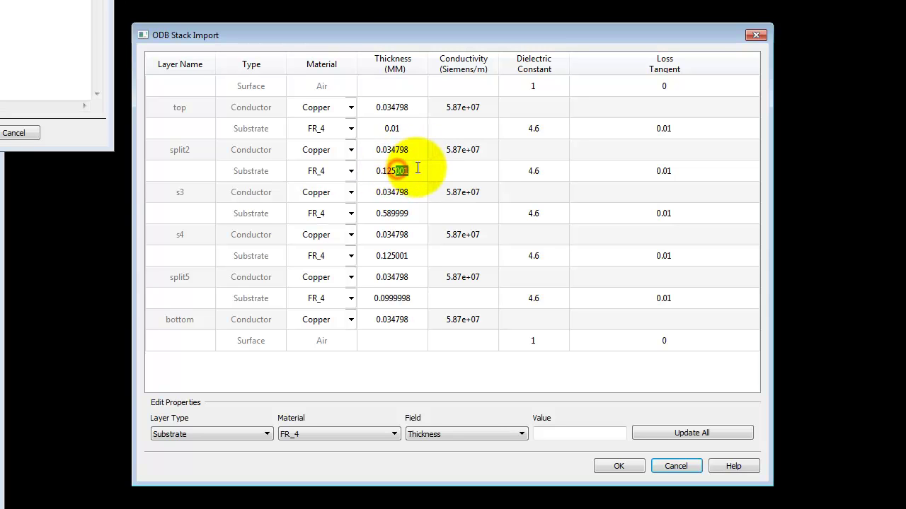
{"action": "left_click", "coordinate": [386, 219]}
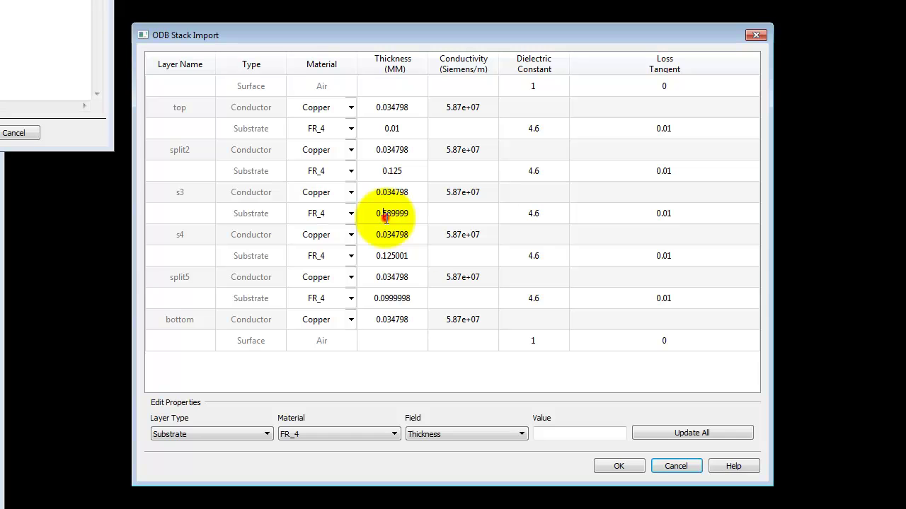
- Set the remaining substrates to 0.59, 0.1259 and 0.01, check dielectric constants, and import
{"action": "left_click_drag", "start_coordinate": [389, 214], "coordinate": [420, 210]}
{"action": "type", "text": "9"}
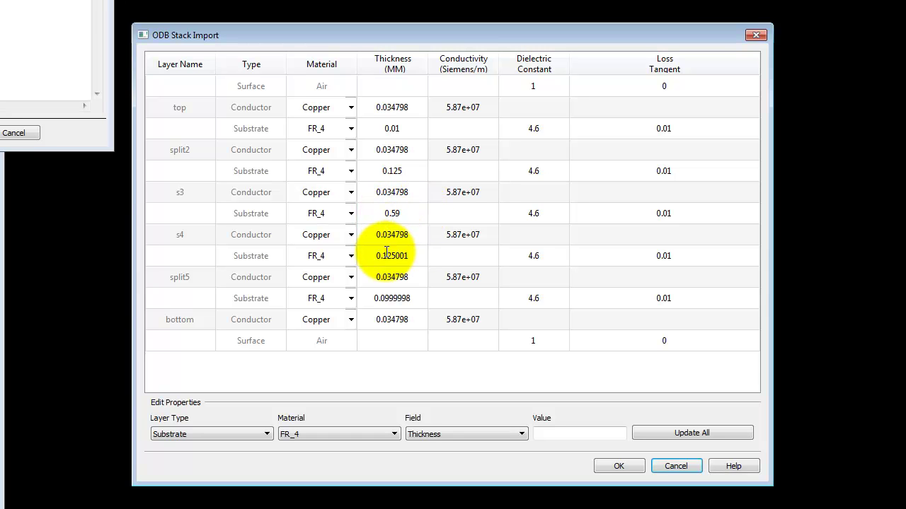
{"action": "left_click_drag", "start_coordinate": [398, 257], "coordinate": [410, 256]}
{"action": "type", "text": "9"}
{"action": "left_click", "coordinate": [391, 300]}
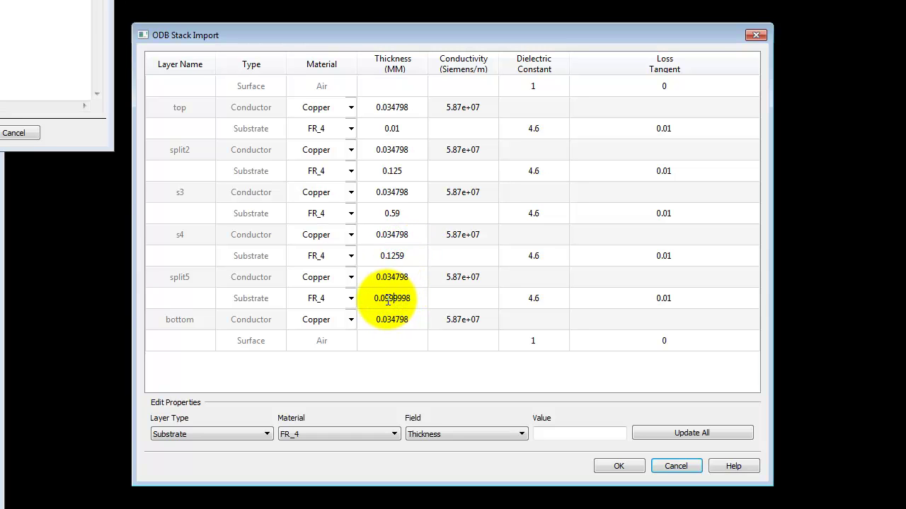
{"action": "left_click_drag", "start_coordinate": [386, 301], "coordinate": [425, 298]}
{"action": "type", "text": "1"}
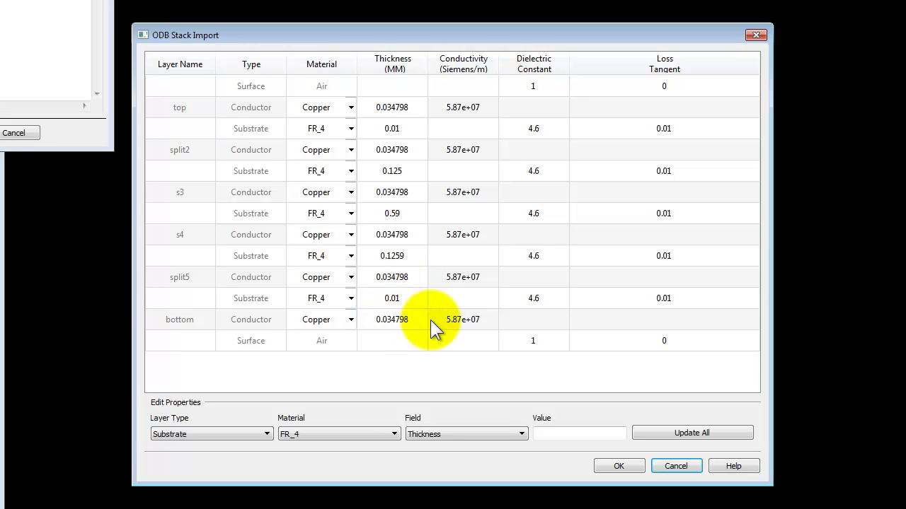
{"action": "left_click", "coordinate": [540, 132]}
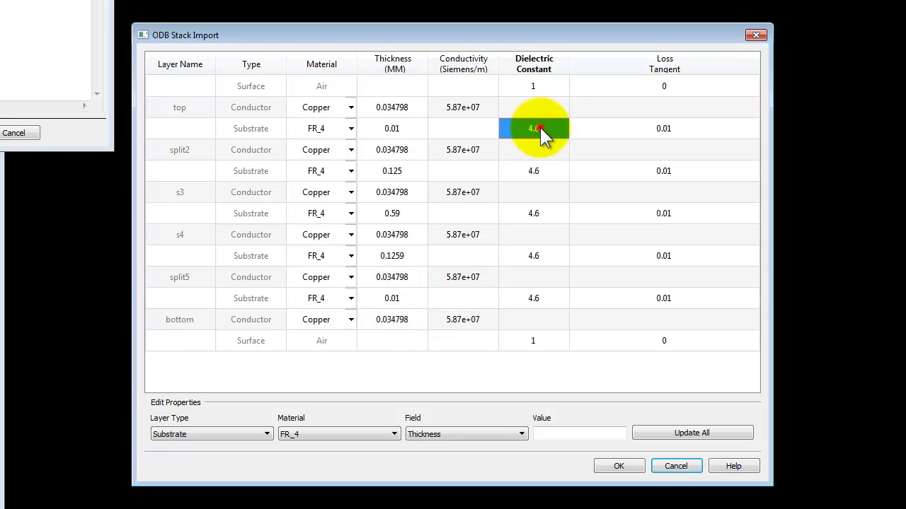
{"action": "left_click", "coordinate": [536, 173]}
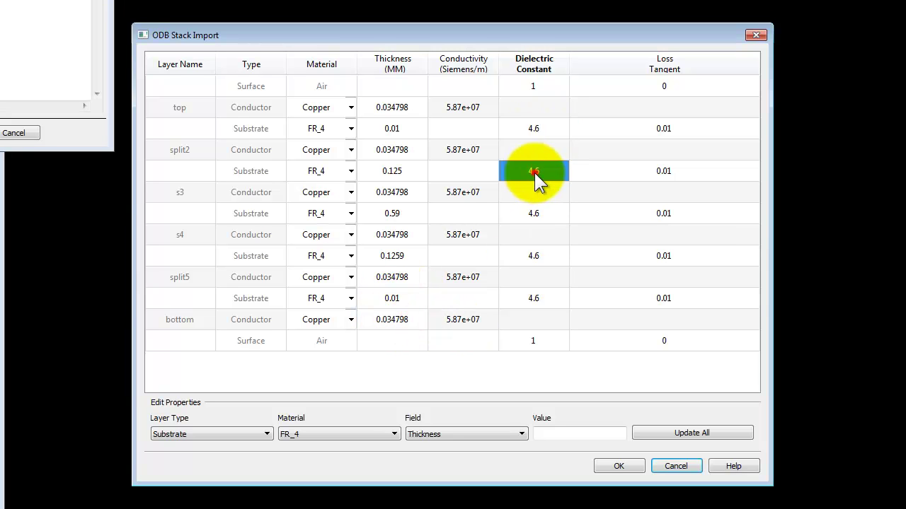
{"action": "left_click", "coordinate": [614, 465]}
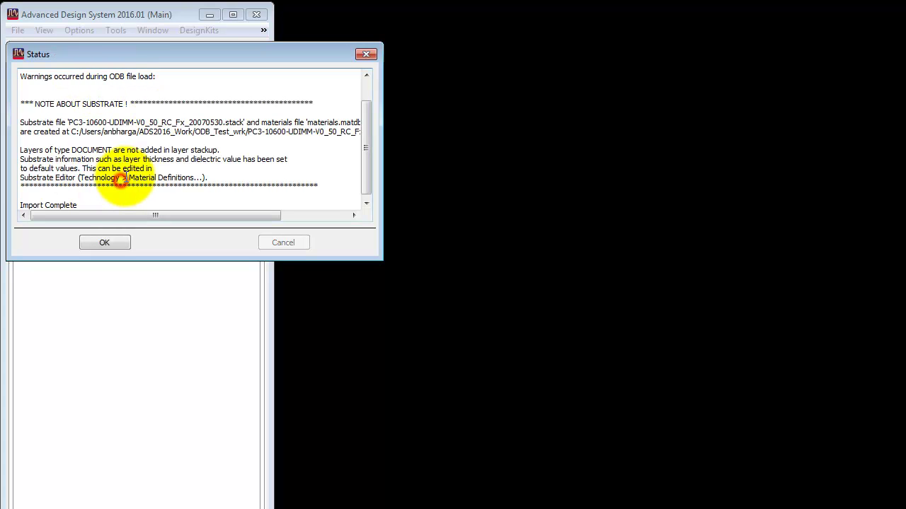
- Confirm the report shows Import Complete and close the status dialog
{"action": "left_click_drag", "start_coordinate": [24, 196], "coordinate": [82, 204]}
{"action": "left_click", "coordinate": [82, 203]}
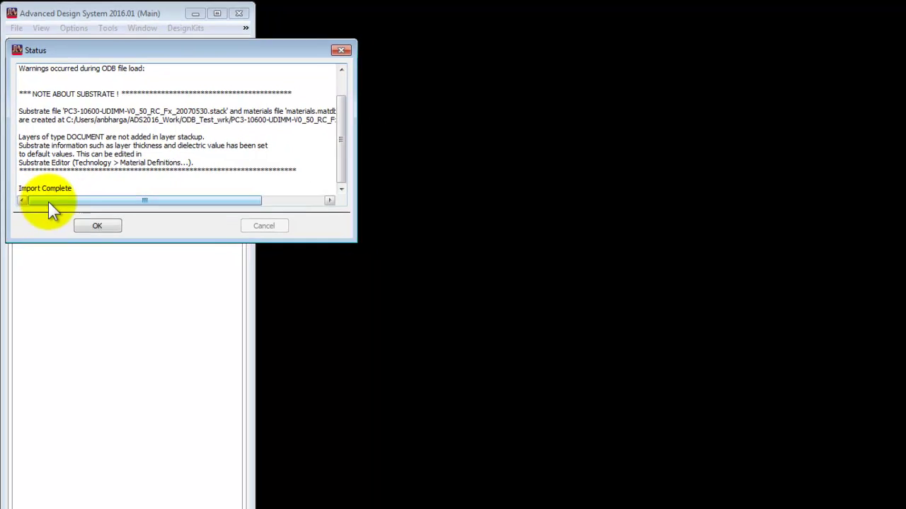
{"action": "left_click", "coordinate": [79, 218]}
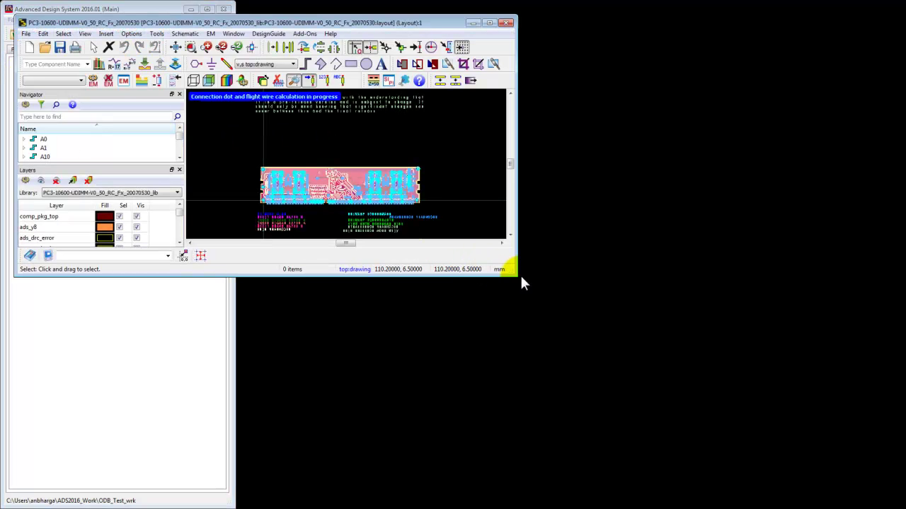
- Delete the disclaimer above the board and all layer-label texts below it, then fit the view
{"action": "left_click_drag", "start_coordinate": [518, 278], "coordinate": [837, 485]}
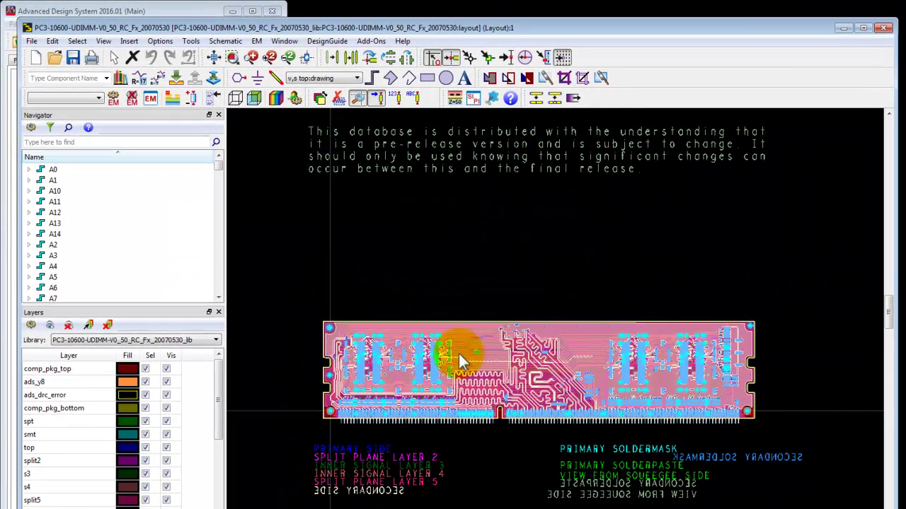
{"action": "left_click_drag", "start_coordinate": [263, 108], "coordinate": [798, 236]}
{"action": "key", "text": "Delete"}
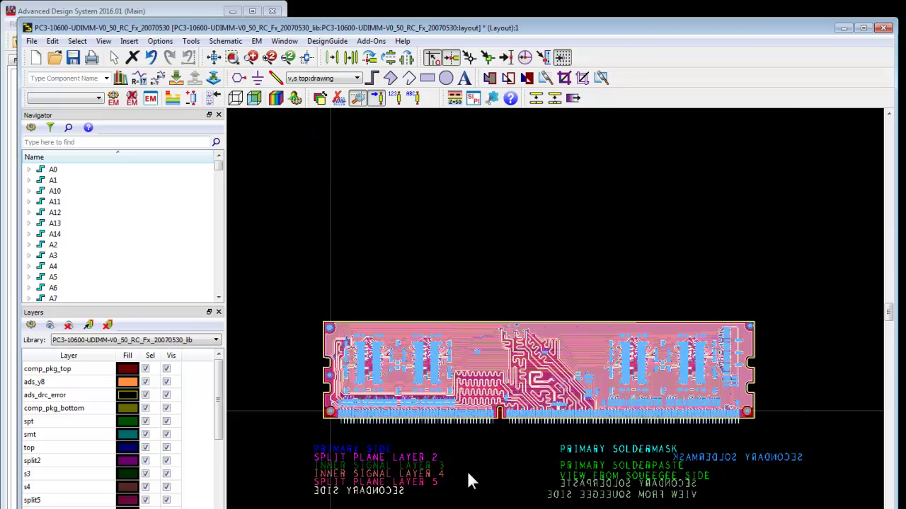
{"action": "scroll", "coordinate": [509, 392], "scroll_direction": "up", "scroll_amount": 2}
{"action": "left_click_drag", "start_coordinate": [556, 435], "coordinate": [268, 283]}
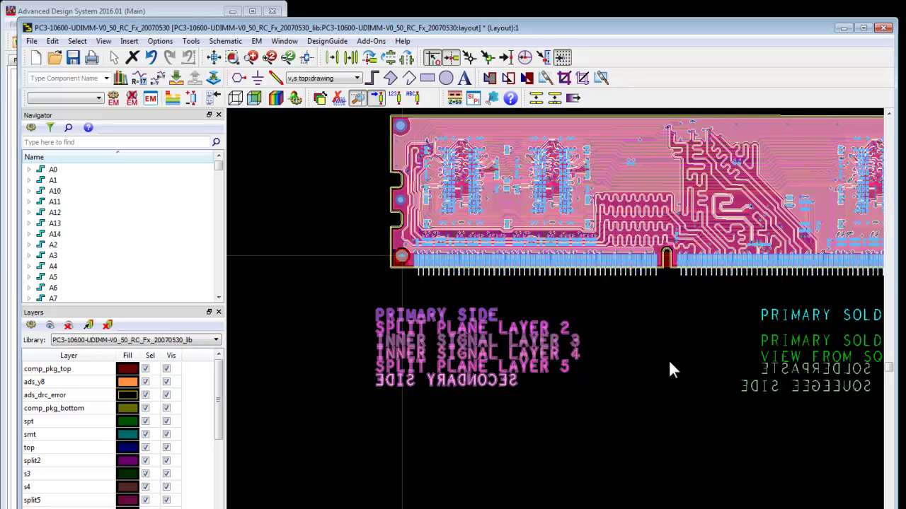
{"action": "key", "text": "Delete"}
{"action": "scroll", "coordinate": [672, 357], "scroll_direction": "down", "scroll_amount": 2}
{"action": "scroll", "coordinate": [752, 359], "scroll_direction": "down", "scroll_amount": 1}
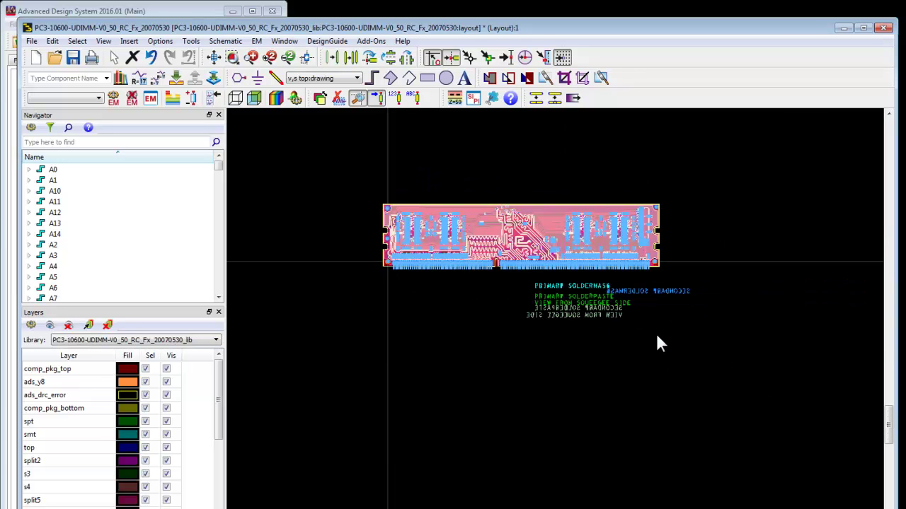
{"action": "left_click_drag", "start_coordinate": [782, 360], "coordinate": [512, 284]}
{"action": "key", "text": "Delete"}
{"action": "left_click", "coordinate": [214, 57]}
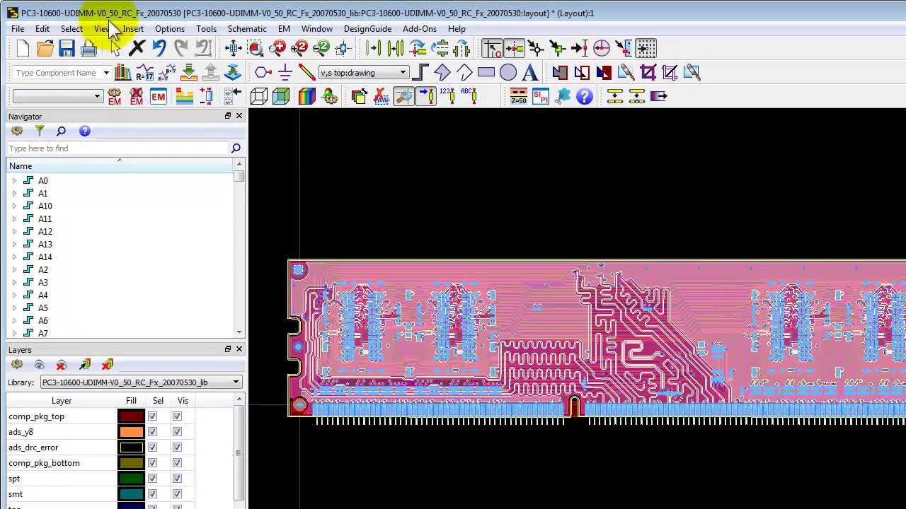
- Filter the Navigator net list by 'DQ'
{"action": "left_click", "coordinate": [103, 29]}
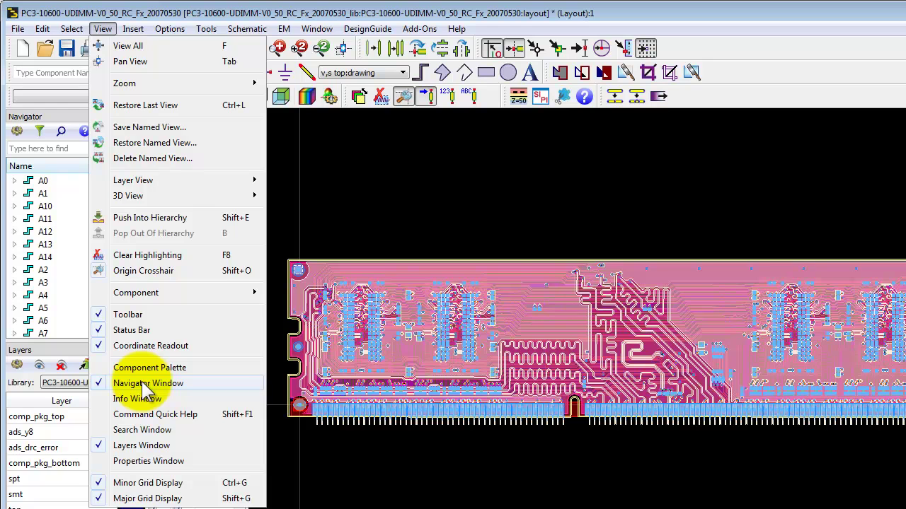
{"action": "left_click", "coordinate": [67, 152]}
{"action": "left_click", "coordinate": [71, 148]}
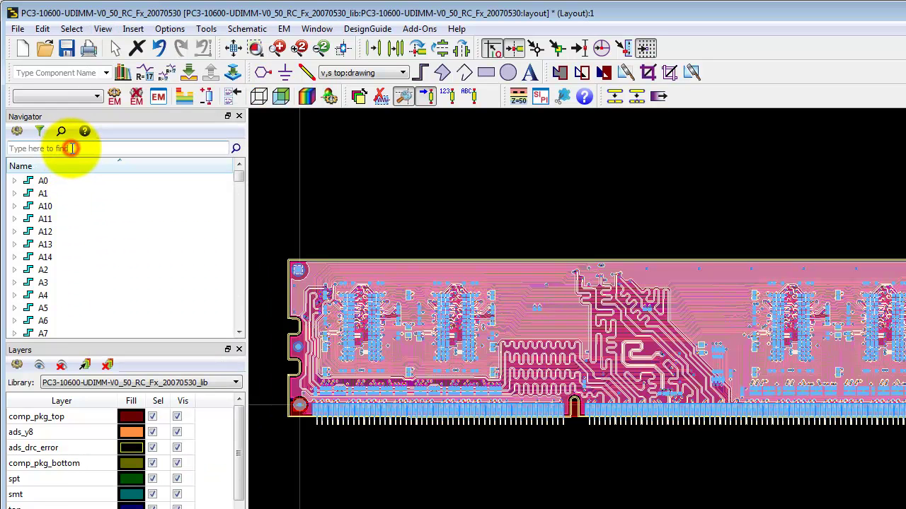
{"action": "type", "text": "DQ"}
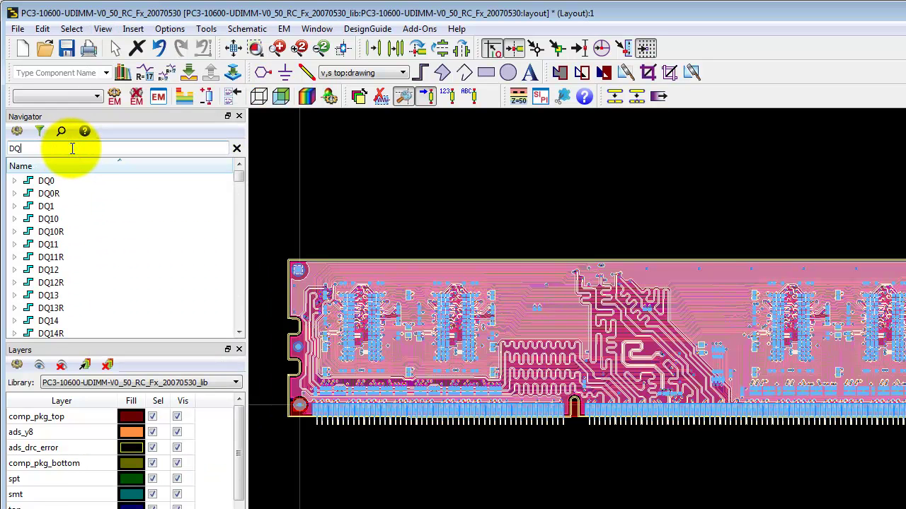
- Select nets DQ0 through DQ11 and zoom in on their routing, then clear the selection
{"action": "left_click", "coordinate": [46, 181]}
{"action": "left_click", "coordinate": [49, 193], "text": "shift"}
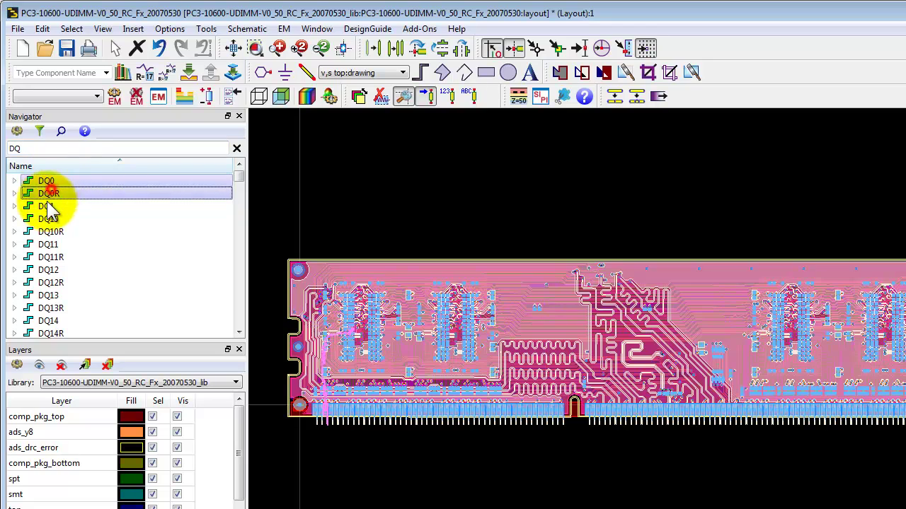
{"action": "left_click", "coordinate": [47, 206], "text": "shift"}
{"action": "left_click", "coordinate": [50, 231], "text": "shift"}
{"action": "left_click", "coordinate": [51, 244], "text": "shift"}
{"action": "scroll", "coordinate": [341, 395], "scroll_direction": "up", "scroll_amount": 3}
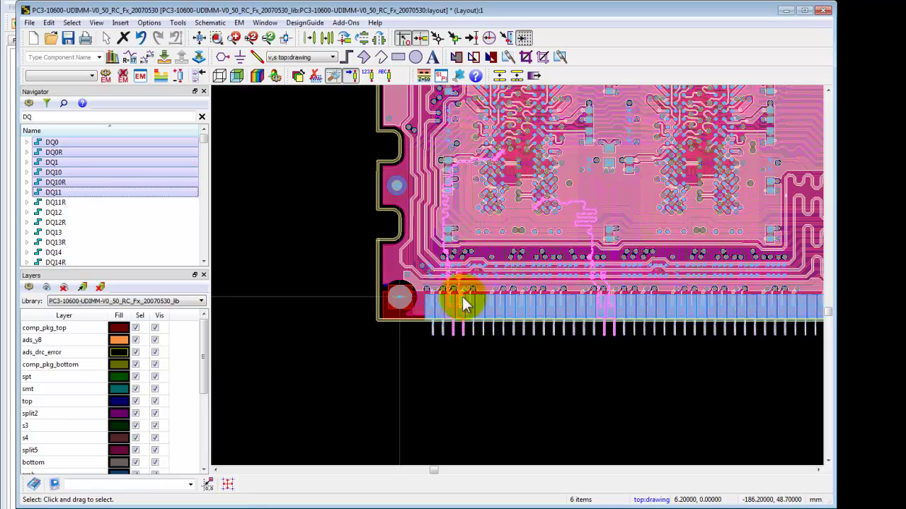
{"action": "scroll", "coordinate": [463, 300], "scroll_direction": "up", "scroll_amount": 2}
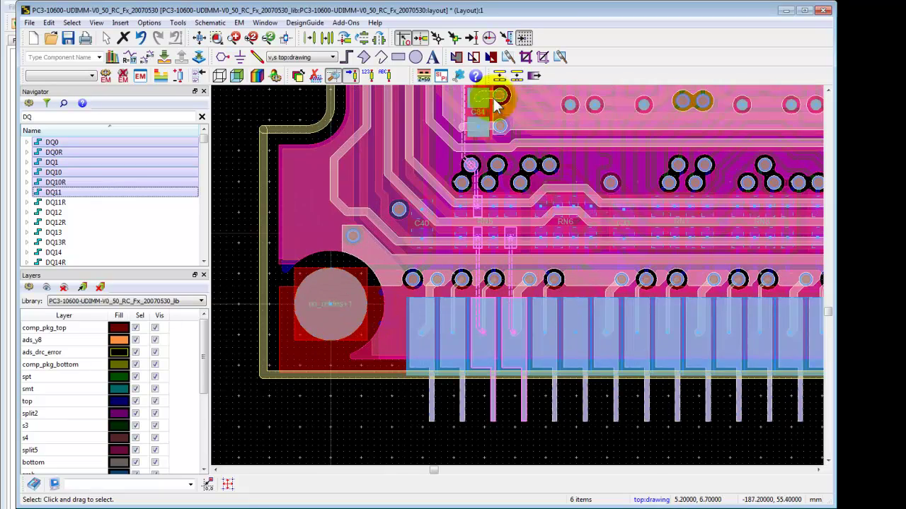
{"action": "scroll", "coordinate": [521, 268], "scroll_direction": "down", "scroll_amount": 4}
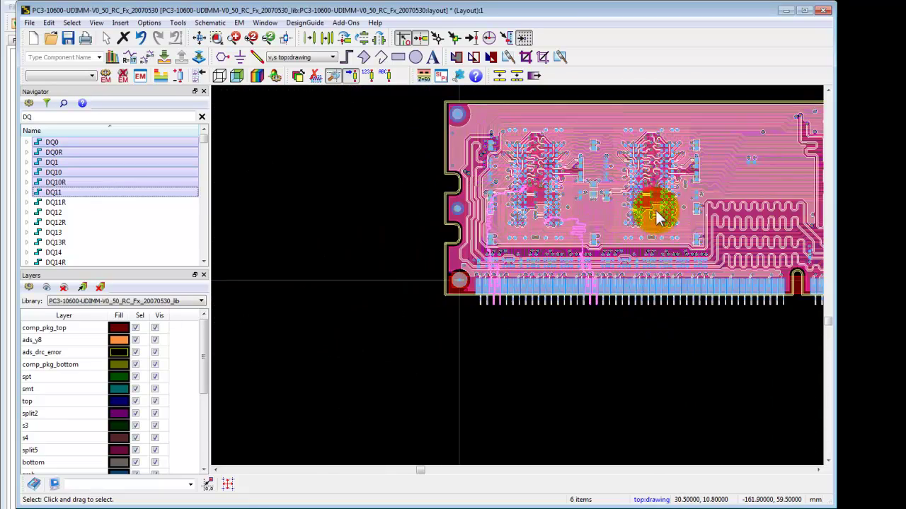
{"action": "scroll", "coordinate": [656, 211], "scroll_direction": "up", "scroll_amount": 2}
{"action": "scroll", "coordinate": [655, 206], "scroll_direction": "down", "scroll_amount": 2}
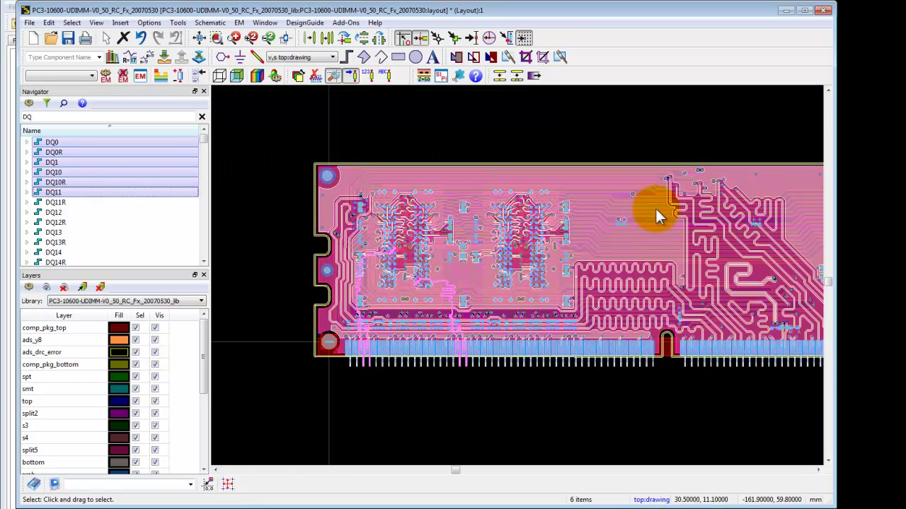
{"action": "left_click", "coordinate": [201, 37]}
{"action": "left_click", "coordinate": [375, 129]}
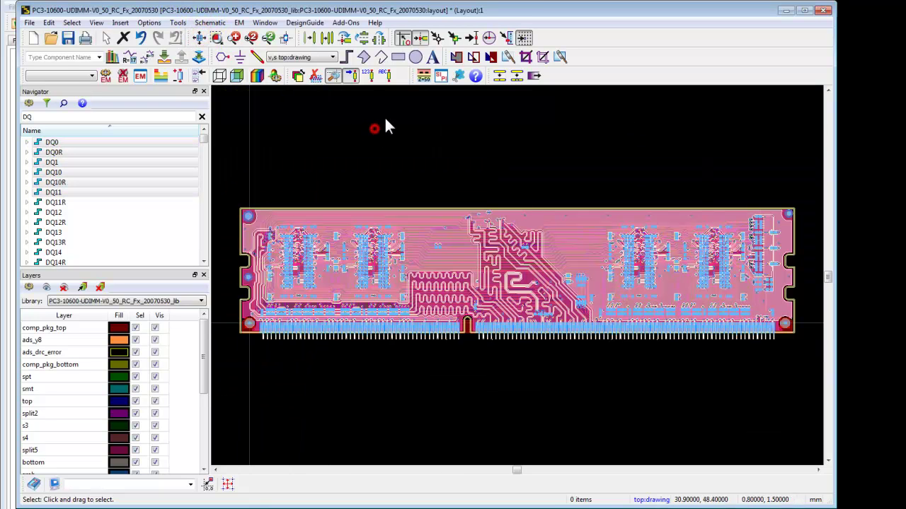
- Create the SIPro/PIPro setup sipiSetup and save the layout so SIPro/PIPro launches
{"action": "left_click", "coordinate": [442, 77]}
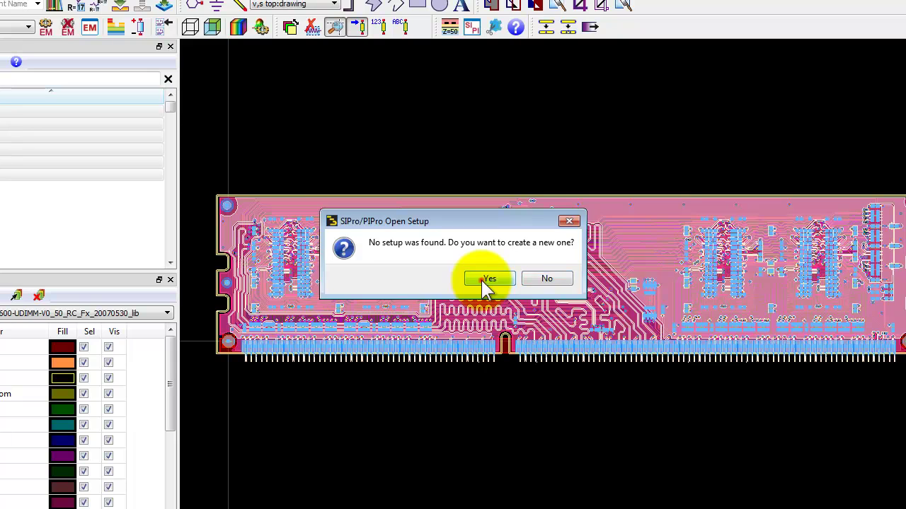
{"action": "left_click", "coordinate": [481, 280]}
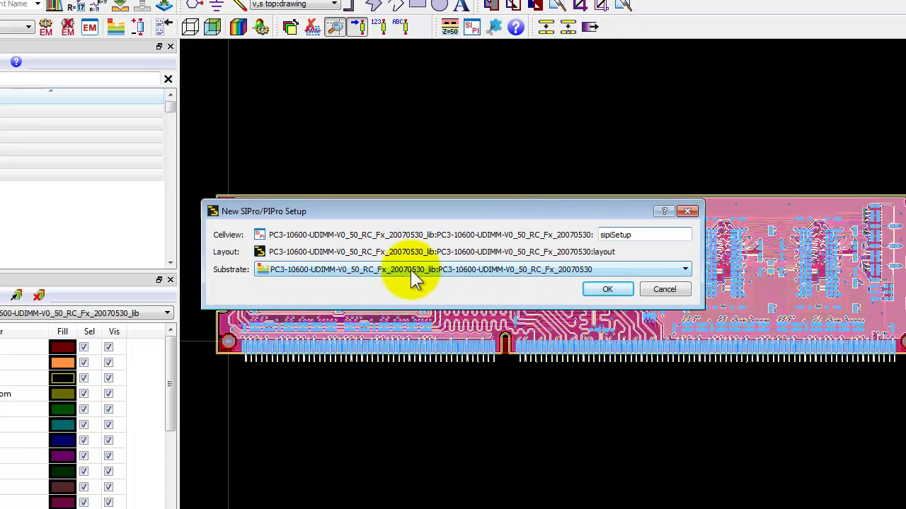
{"action": "left_click", "coordinate": [622, 235]}
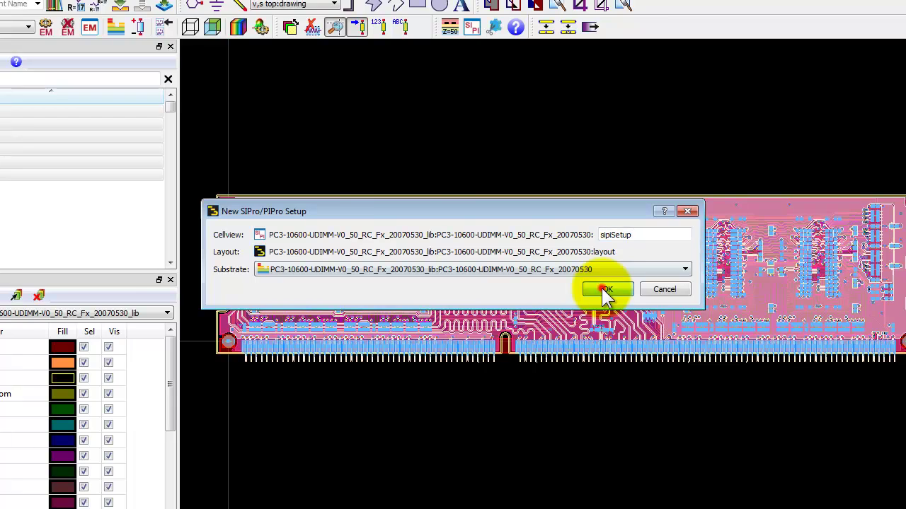
{"action": "left_click", "coordinate": [605, 289]}
{"action": "left_click", "coordinate": [520, 291]}
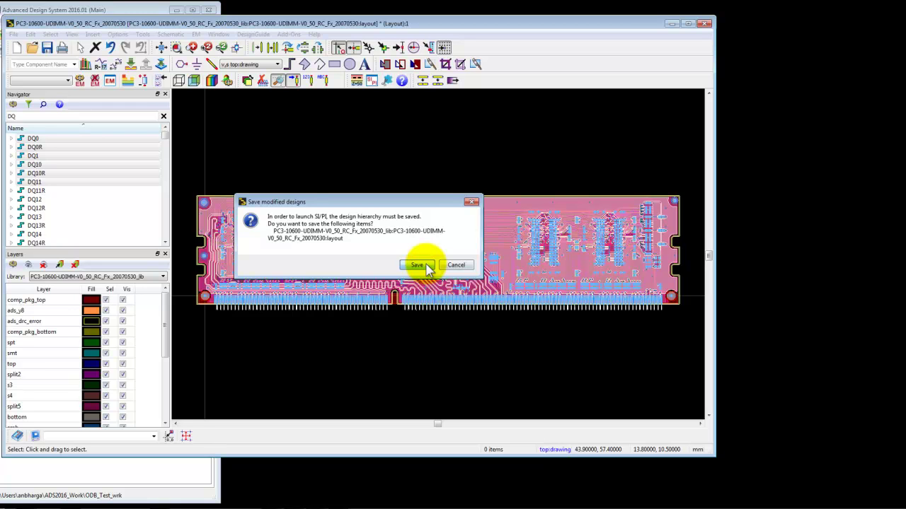
{"action": "left_click", "coordinate": [424, 267]}
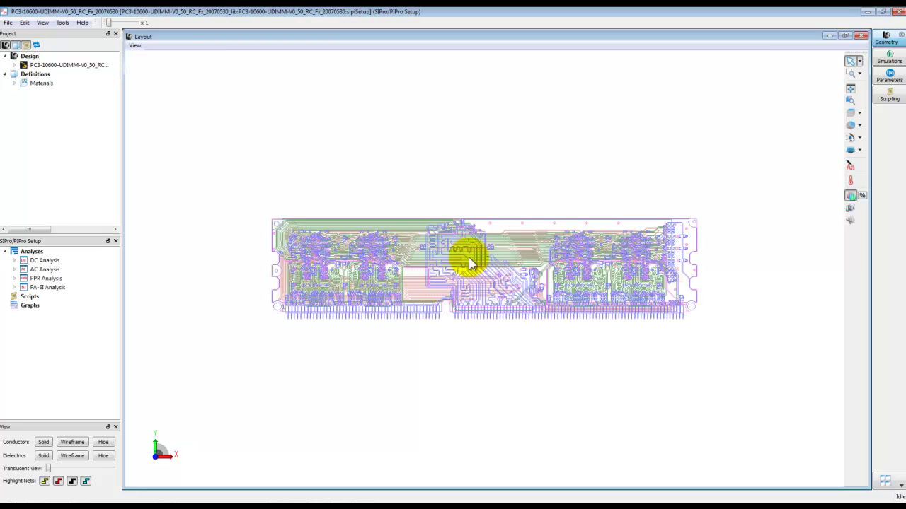
- Tilt the board into a 3-D view with vertical scale exaggerated to x 21
{"action": "scroll", "coordinate": [475, 273], "scroll_direction": "up", "scroll_amount": 2}
{"action": "left_click_drag", "start_coordinate": [475, 319], "coordinate": [271, 364]}
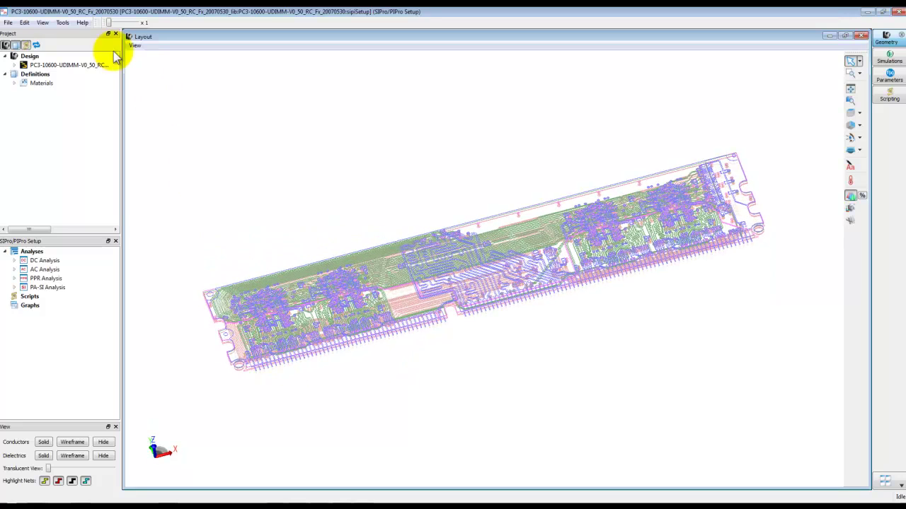
{"action": "left_click_drag", "start_coordinate": [109, 26], "coordinate": [118, 23]}
{"action": "left_click_drag", "start_coordinate": [437, 364], "coordinate": [343, 352]}
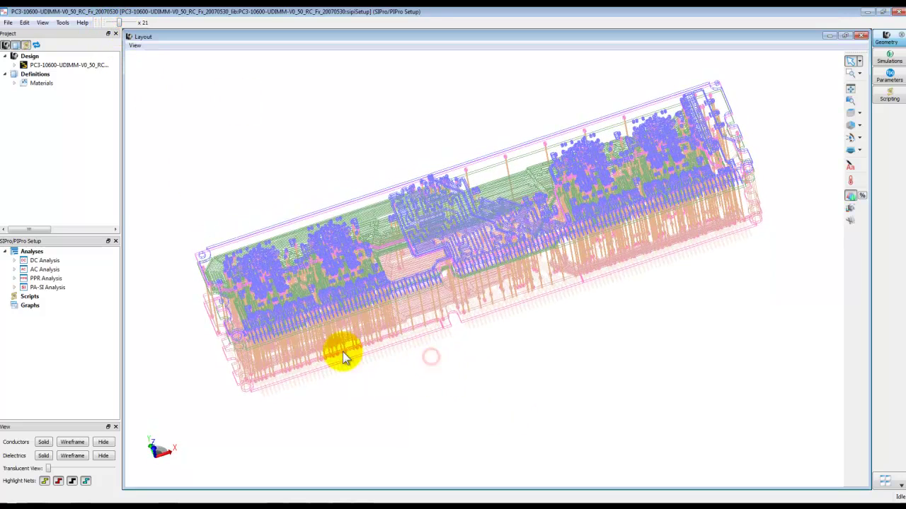
- Expand Design > Nets in the project tree and bring up the net name filter
{"action": "left_click", "coordinate": [15, 65]}
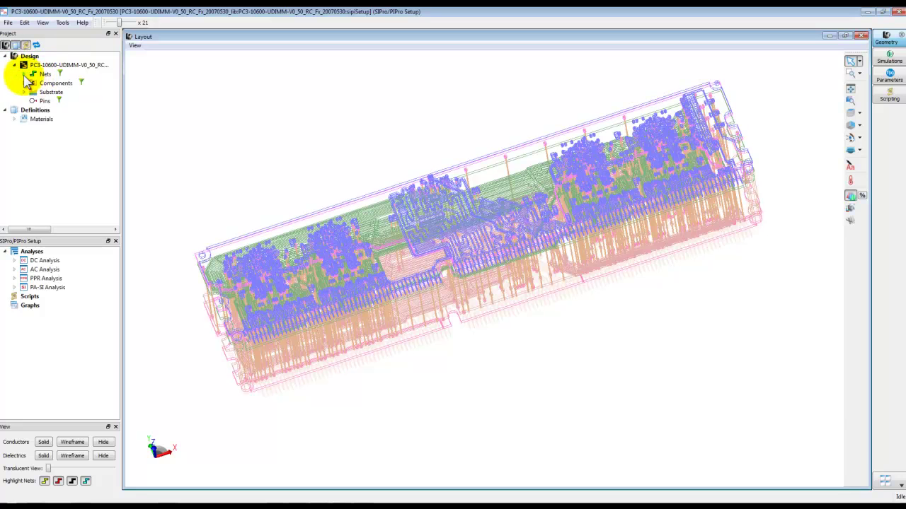
{"action": "left_click", "coordinate": [24, 75]}
{"action": "scroll", "coordinate": [88, 141], "scroll_direction": "down", "scroll_amount": 5}
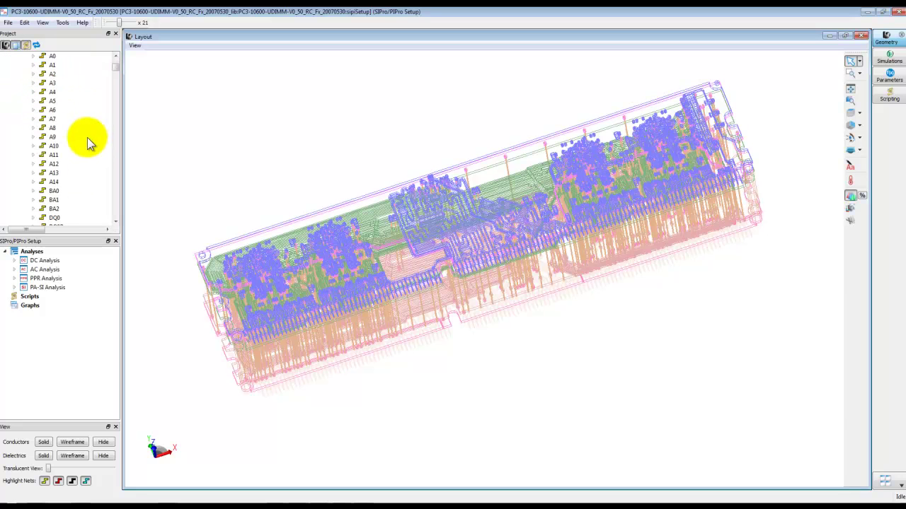
{"action": "scroll", "coordinate": [89, 137], "scroll_direction": "up", "scroll_amount": 5}
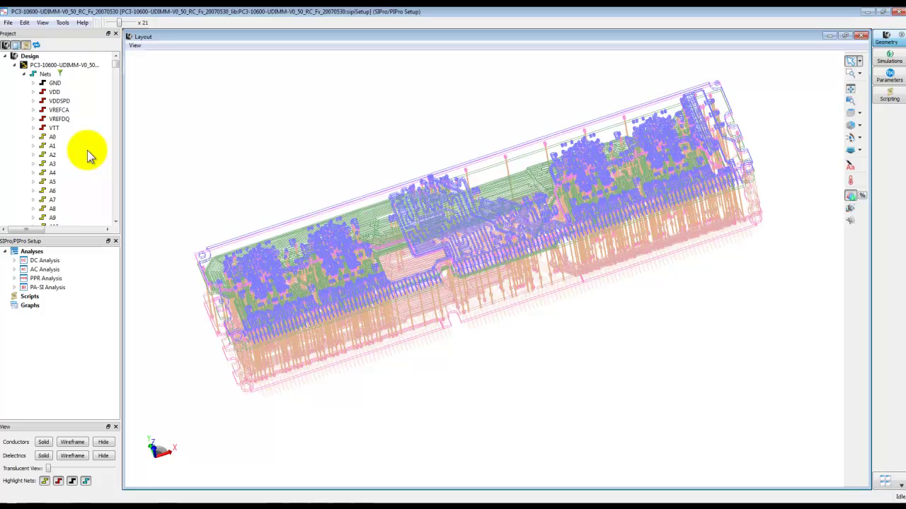
{"action": "left_click", "coordinate": [79, 76]}
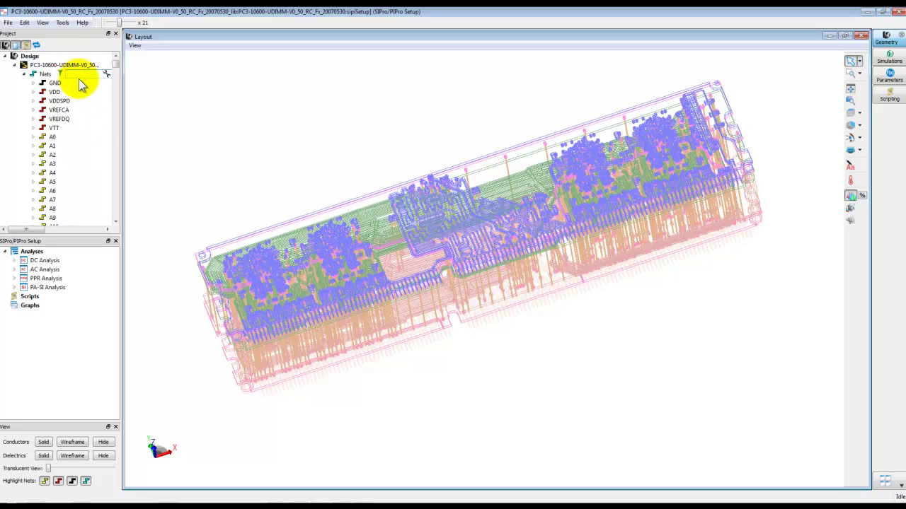
- Filter nets by DQ and add DQ1/DQ1R, DQ4/DQ4R and DQ5/DQ5R to the chosen nets
{"action": "type", "text": "DQ"}
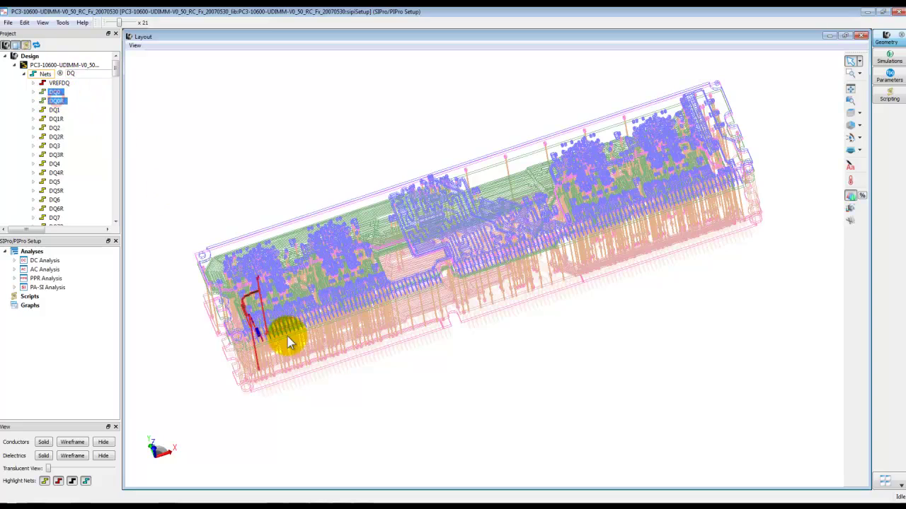
{"action": "left_click_drag", "start_coordinate": [283, 339], "coordinate": [293, 319]}
{"action": "left_click", "coordinate": [55, 118], "text": "shift"}
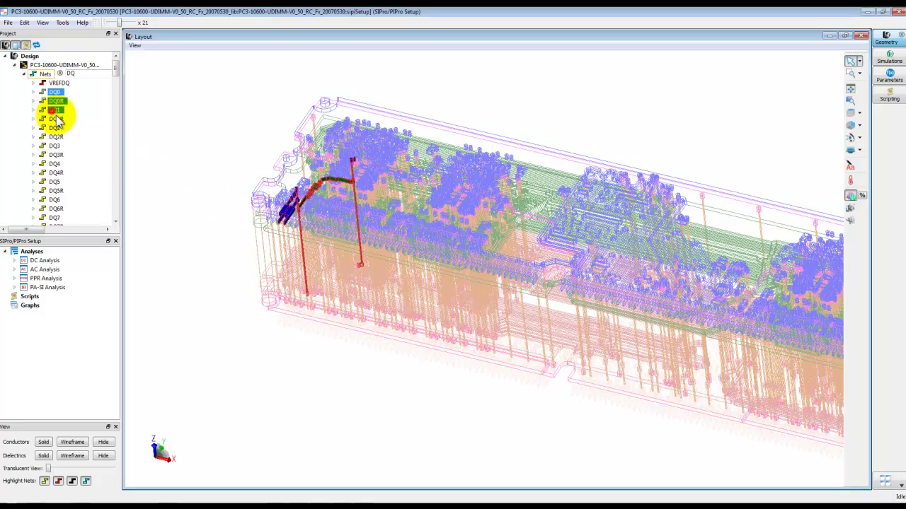
{"action": "left_click", "coordinate": [55, 163], "text": "ctrl"}
{"action": "left_click", "coordinate": [56, 173], "text": "ctrl"}
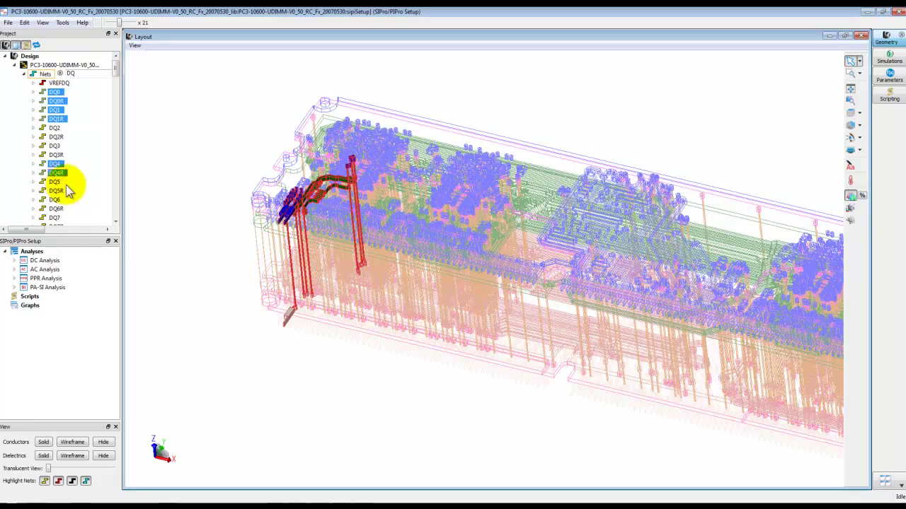
{"action": "left_click", "coordinate": [55, 182], "text": "ctrl"}
{"action": "left_click", "coordinate": [56, 191], "text": "ctrl"}
- Inspect the highlighted DQ traces in 3-D, then expand the PA-SI Analysis setup
{"action": "left_click_drag", "start_coordinate": [333, 238], "coordinate": [397, 184]}
{"action": "left_click", "coordinate": [115, 24]}
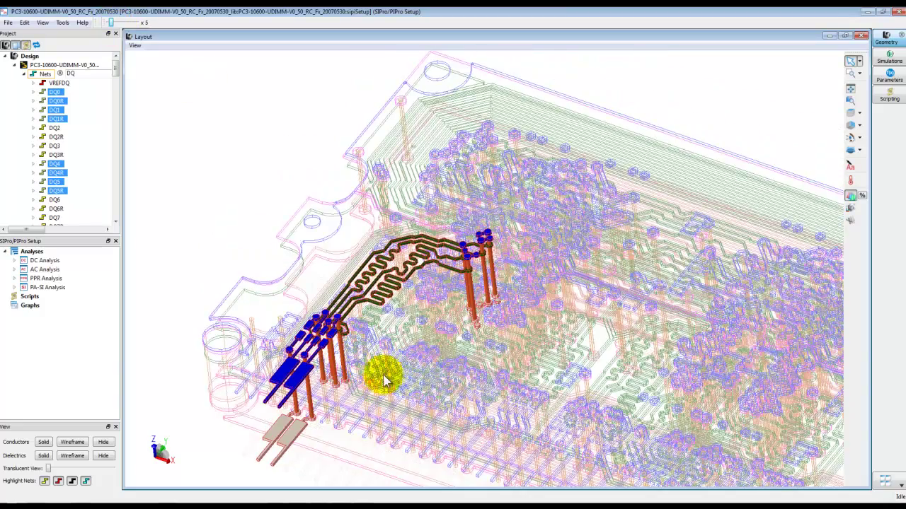
{"action": "left_click_drag", "start_coordinate": [379, 370], "coordinate": [352, 324]}
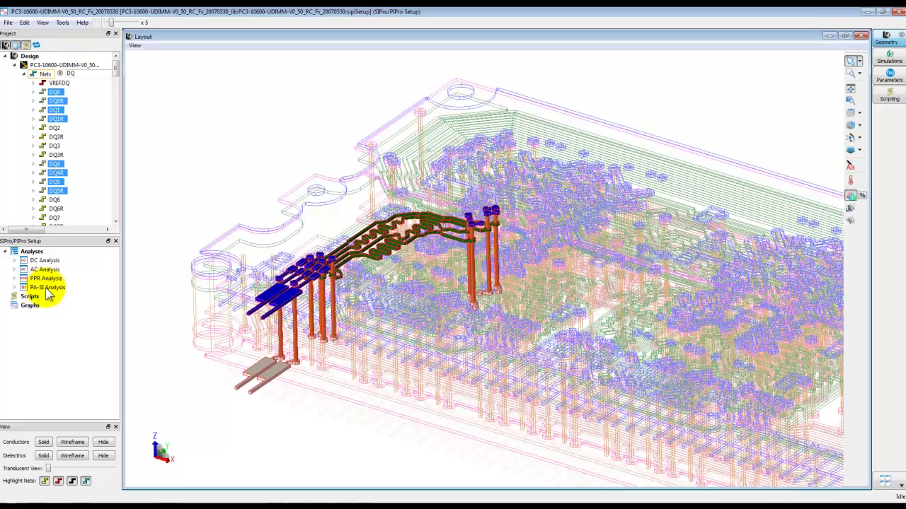
{"action": "left_click", "coordinate": [15, 287]}
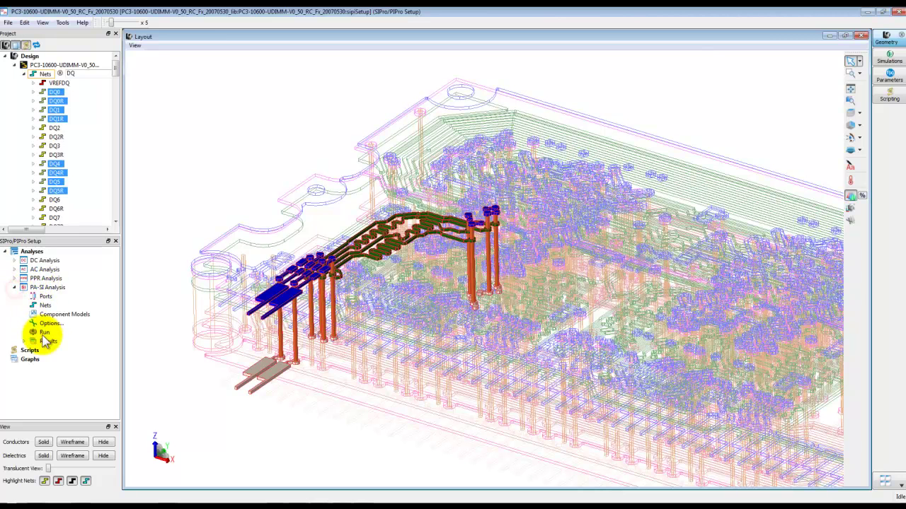
- Add the eight chosen DQ nets to [PA-SI] PA-SI Analysis, then select DQ0 through DQ5R
{"action": "right_click", "coordinate": [58, 174]}
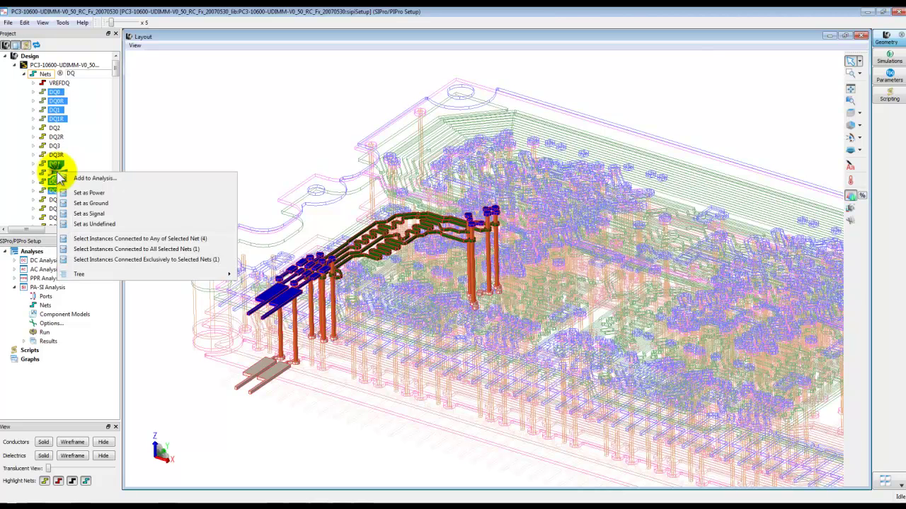
{"action": "left_click", "coordinate": [104, 181]}
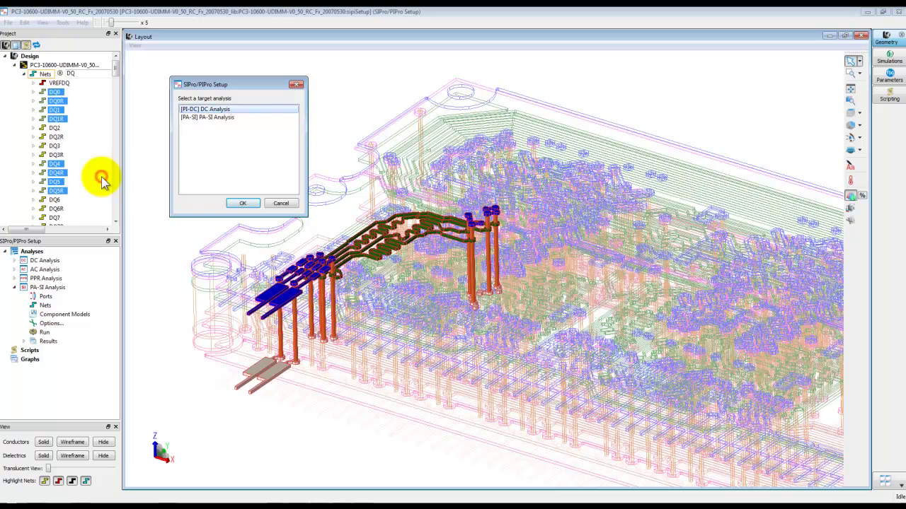
{"action": "left_click", "coordinate": [192, 119]}
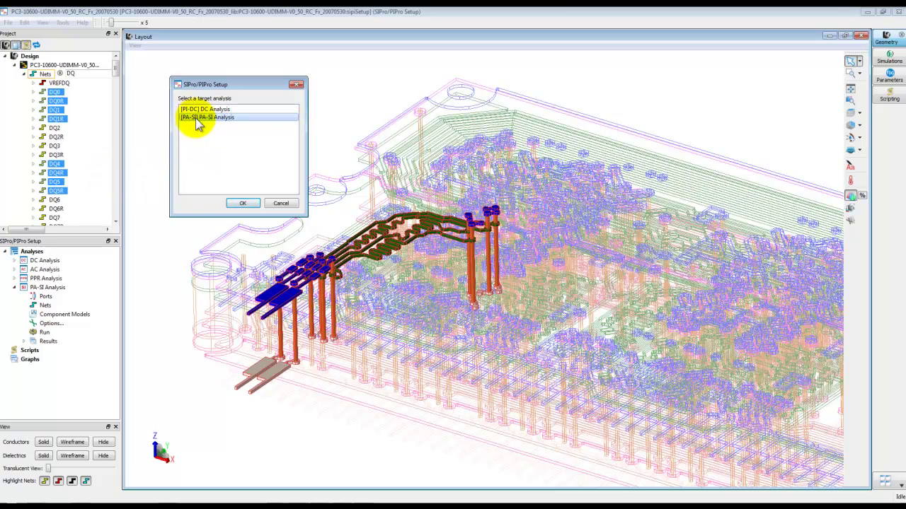
{"action": "left_click", "coordinate": [239, 204]}
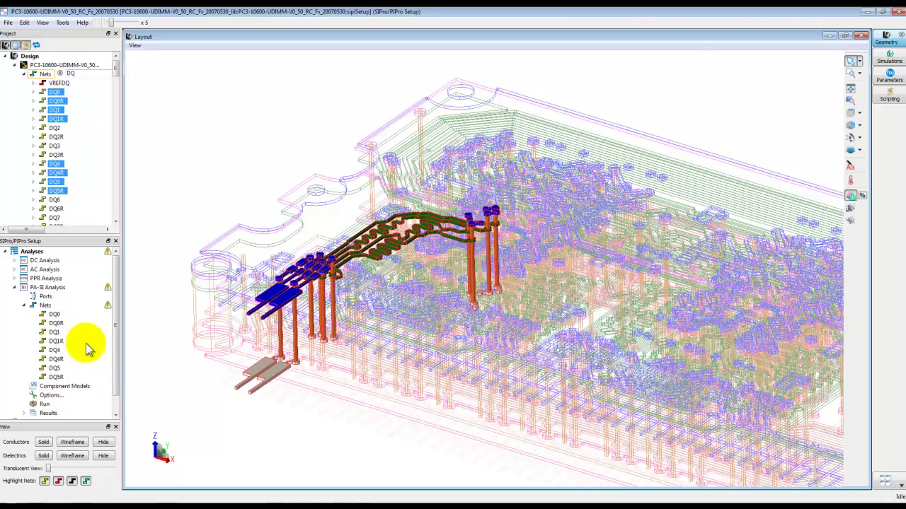
{"action": "left_click", "coordinate": [56, 313]}
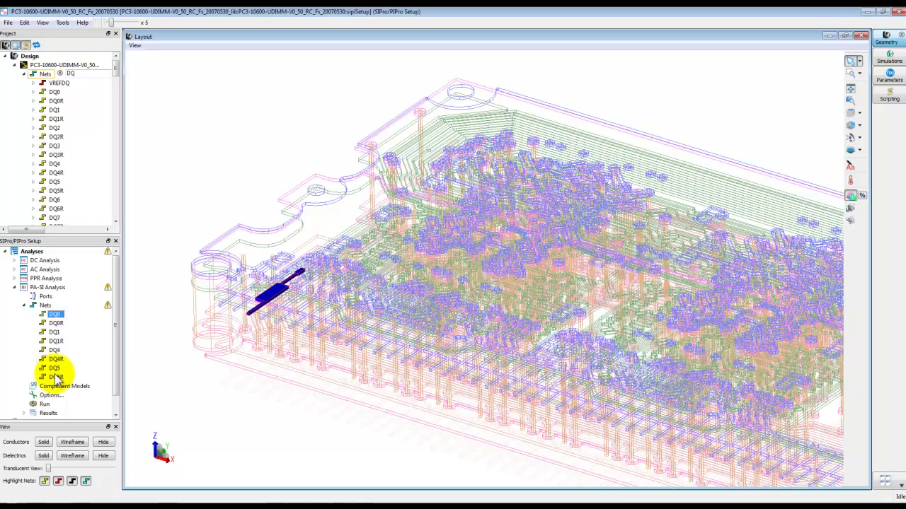
{"action": "left_click", "coordinate": [56, 377], "text": "shift"}
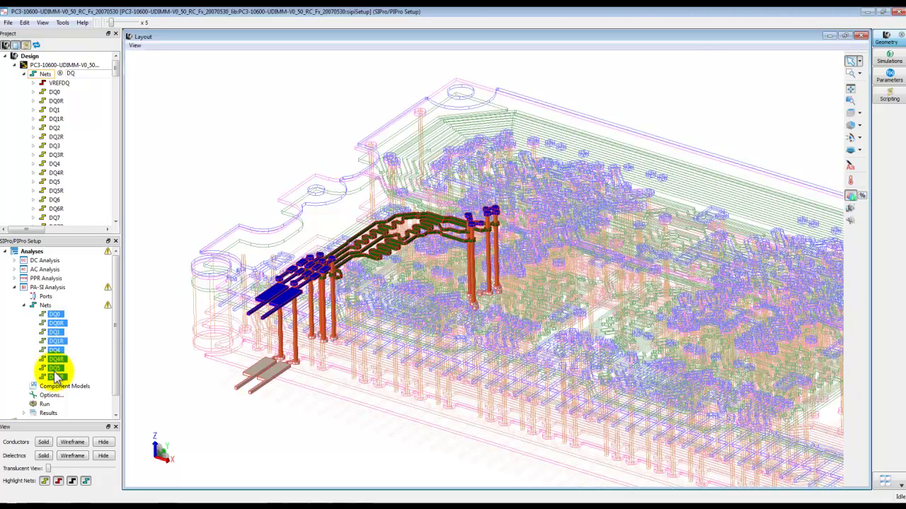
- Create ports for the DQ nets on J1, U1 and U10, with RN5 set to Connect a Component
{"action": "right_click", "coordinate": [56, 373]}
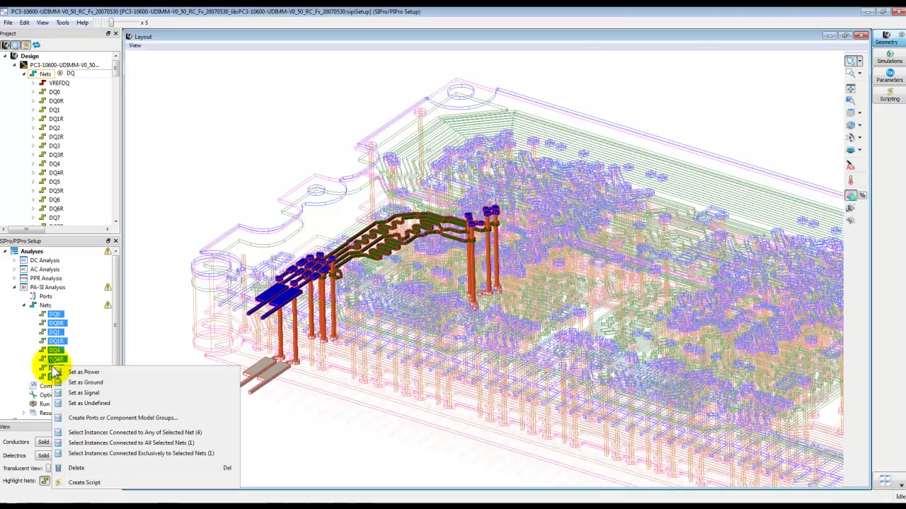
{"action": "left_click", "coordinate": [165, 420]}
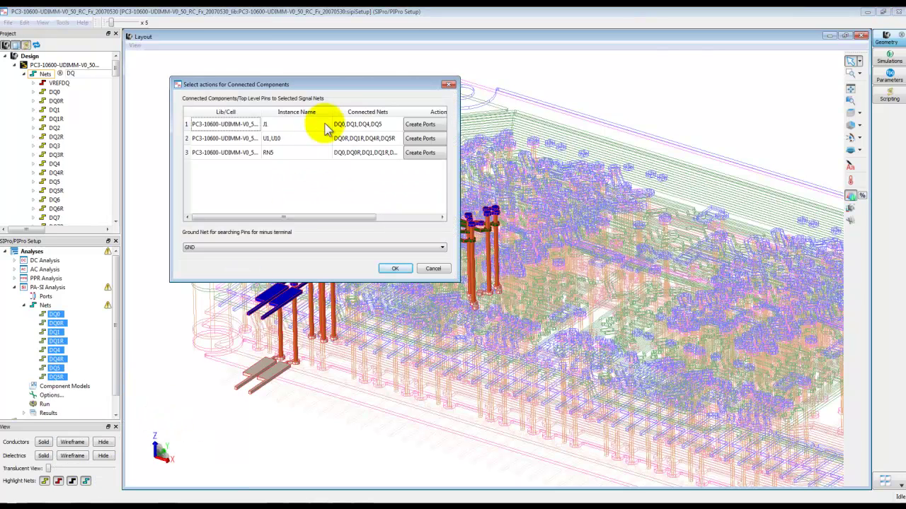
{"action": "left_click_drag", "start_coordinate": [460, 170], "coordinate": [557, 170]}
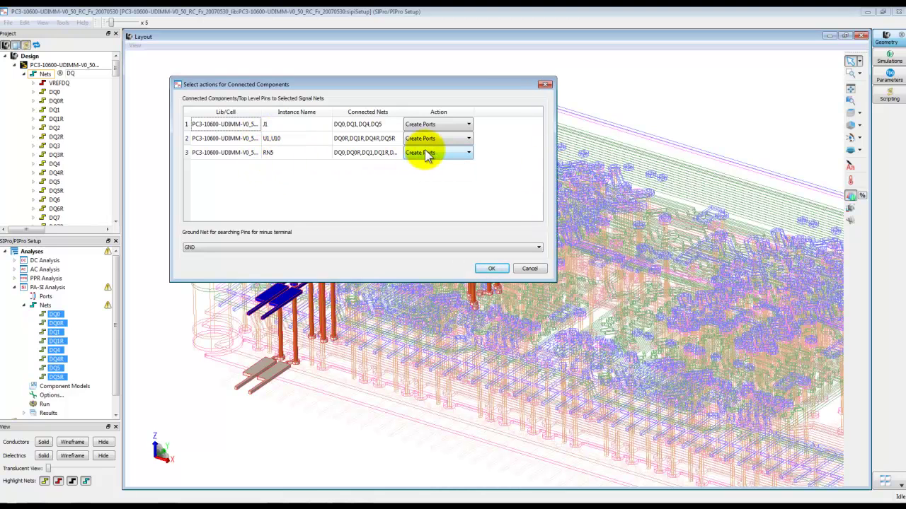
{"action": "left_click", "coordinate": [448, 154]}
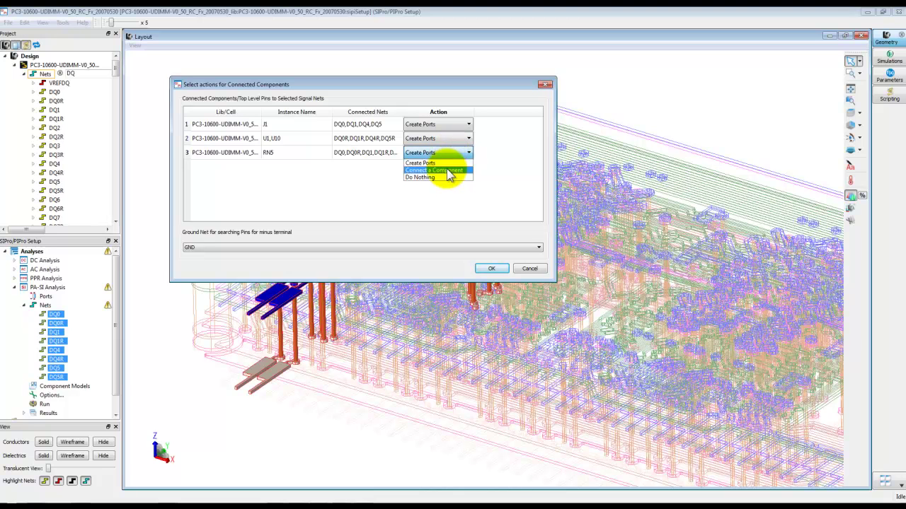
{"action": "left_click", "coordinate": [446, 171]}
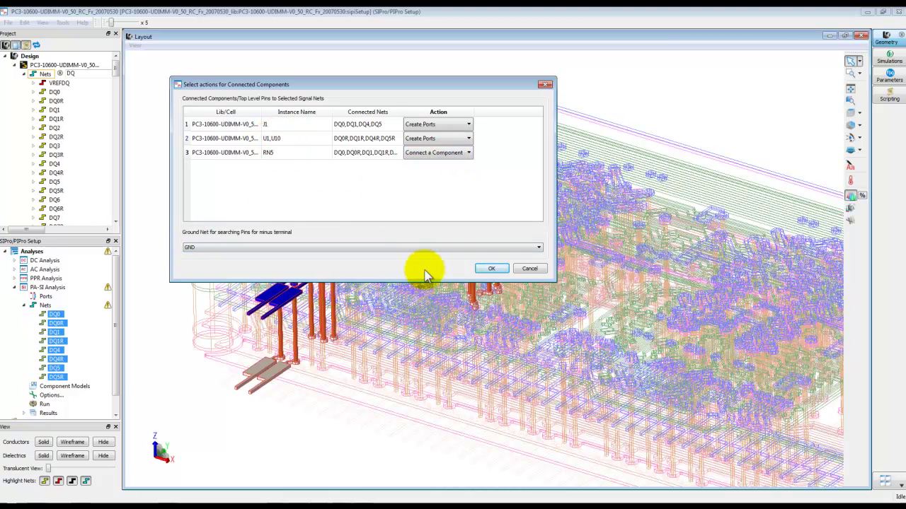
{"action": "left_click", "coordinate": [498, 270]}
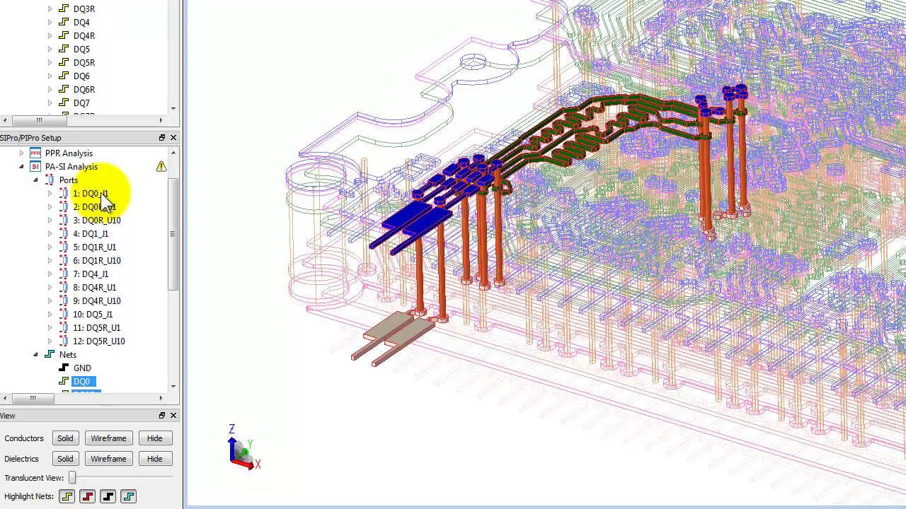
- Highlight ports 1 through 12 to see where each lands on the board
{"action": "left_click", "coordinate": [92, 194]}
{"action": "left_click", "coordinate": [94, 207], "text": "ctrl"}
{"action": "left_click", "coordinate": [95, 220], "text": "ctrl"}
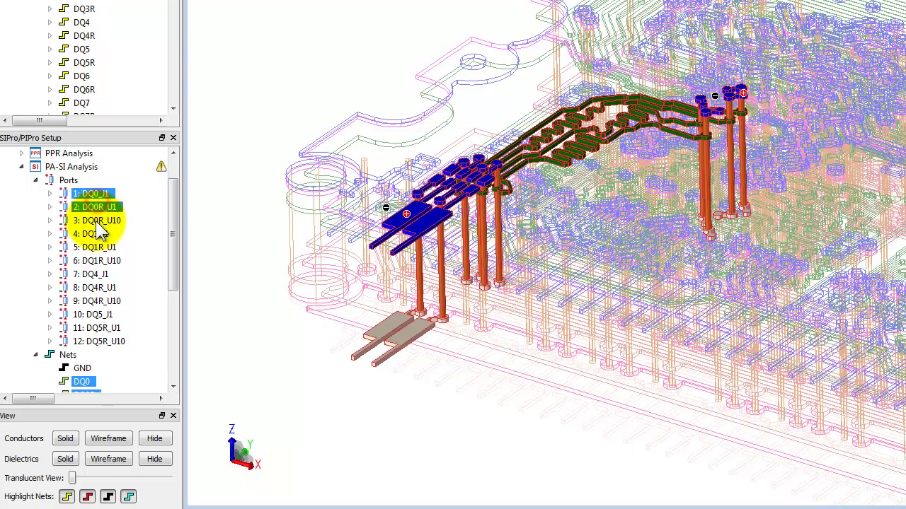
{"action": "left_click", "coordinate": [96, 234], "text": "ctrl"}
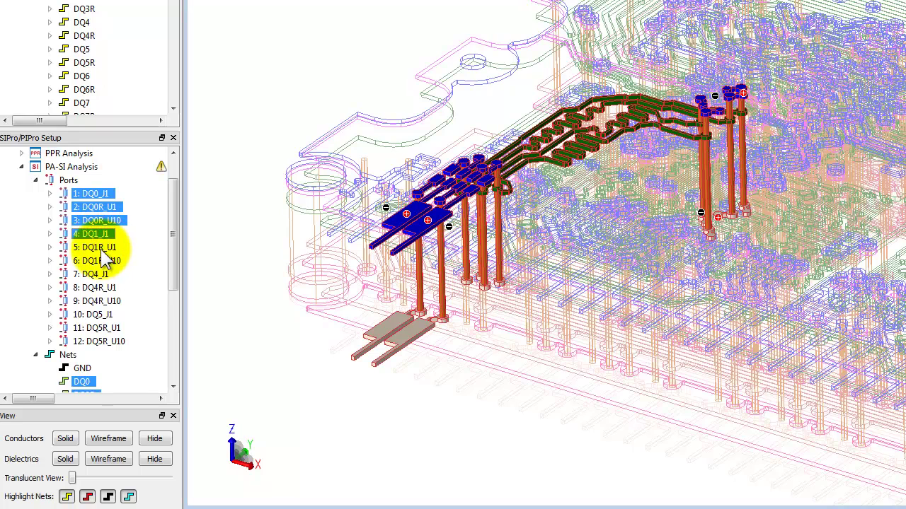
{"action": "left_click", "coordinate": [97, 247], "text": "ctrl"}
{"action": "left_click", "coordinate": [98, 261], "text": "ctrl"}
{"action": "left_click", "coordinate": [99, 274], "text": "ctrl"}
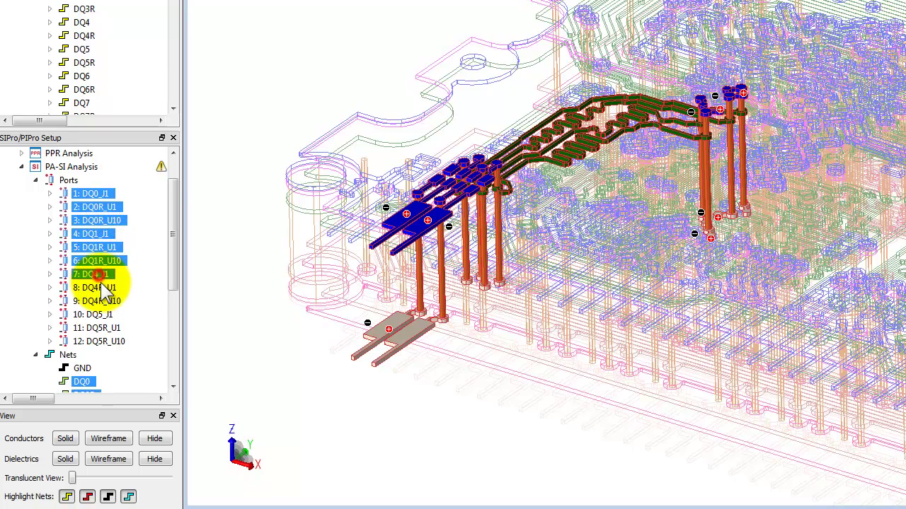
{"action": "left_click", "coordinate": [101, 287], "text": "ctrl"}
{"action": "left_click", "coordinate": [105, 301], "text": "ctrl"}
{"action": "left_click", "coordinate": [104, 314], "text": "ctrl"}
{"action": "left_click", "coordinate": [102, 327], "text": "ctrl"}
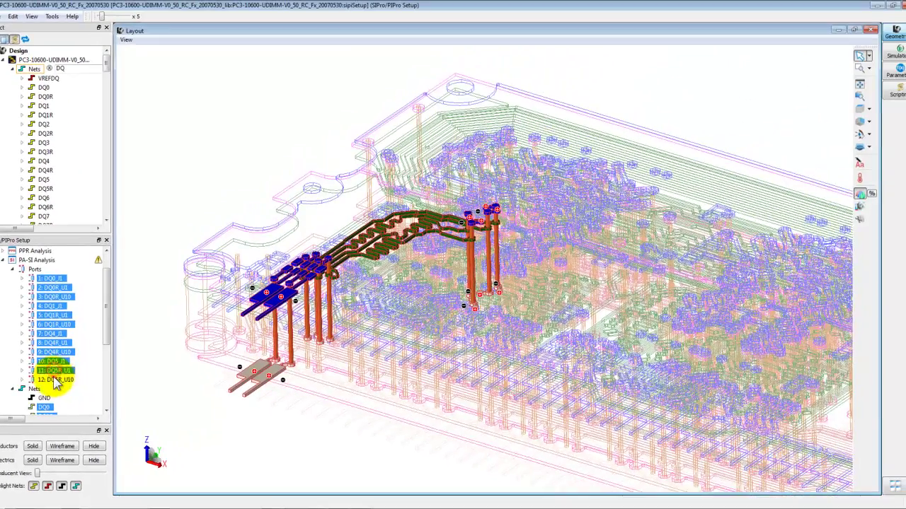
{"action": "left_click", "coordinate": [57, 380], "text": "ctrl"}
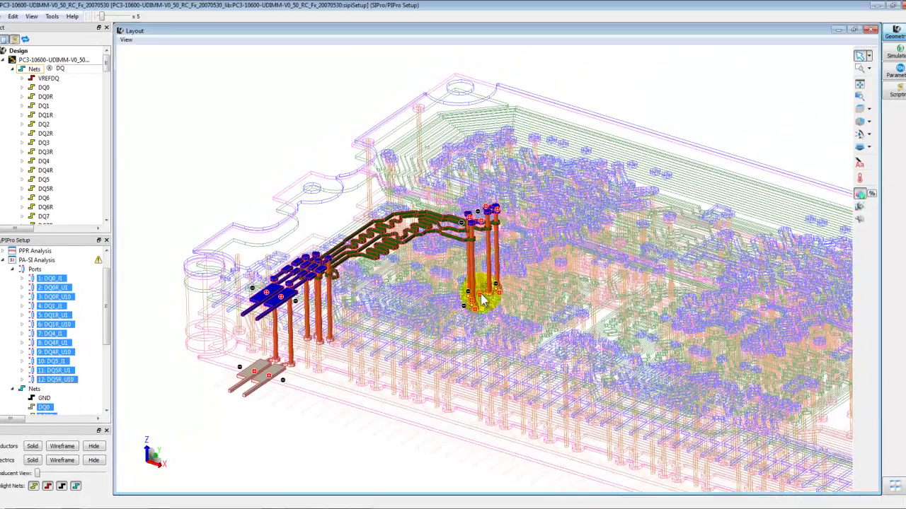
- Clear the highlights, then re-highlight port 12 DQ5R_U10 and the ports above it
{"action": "scroll", "coordinate": [469, 289], "scroll_direction": "up", "scroll_amount": 5}
{"action": "scroll", "coordinate": [479, 298], "scroll_direction": "up", "scroll_amount": 3}
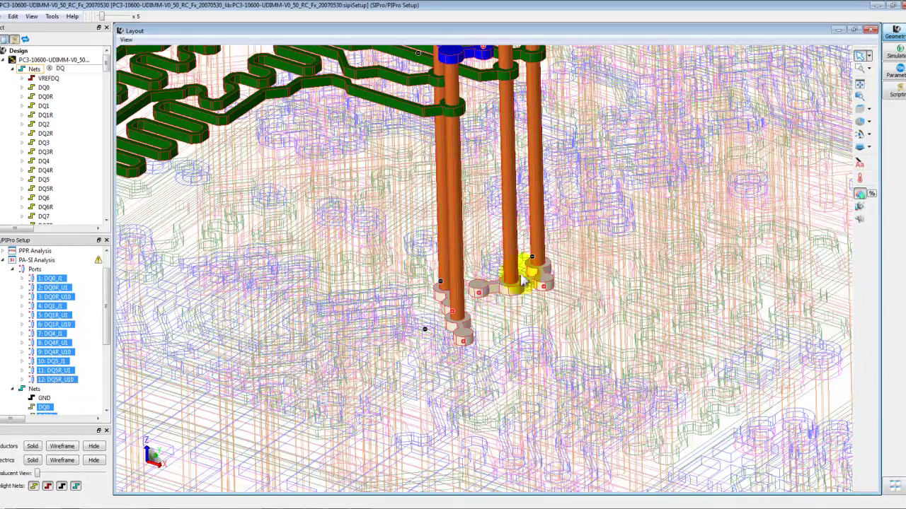
{"action": "left_click", "coordinate": [500, 292]}
{"action": "scroll", "coordinate": [469, 229], "scroll_direction": "down", "scroll_amount": 3}
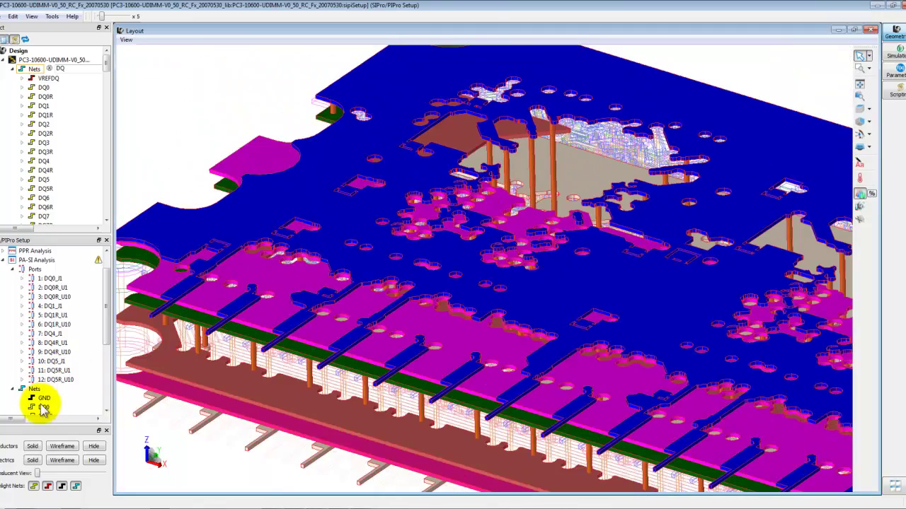
{"action": "left_click", "coordinate": [59, 380]}
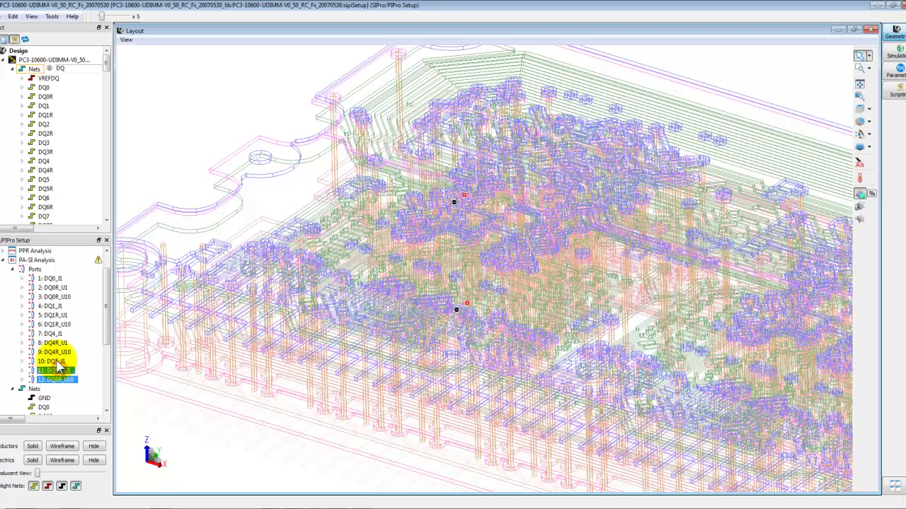
{"action": "left_click_drag", "start_coordinate": [60, 365], "coordinate": [51, 278]}
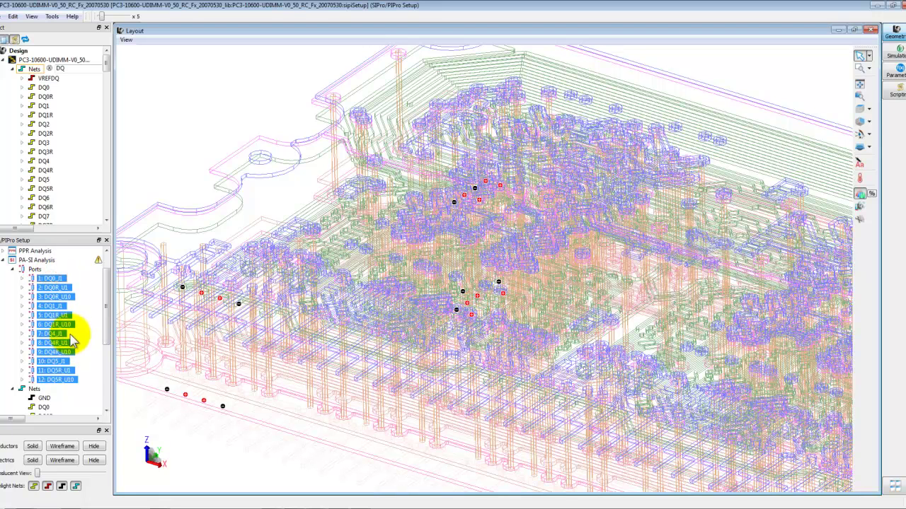
- Highlight nets DQ0 through DQ5 in the 3-D layout, then clear the highlights
{"action": "scroll", "coordinate": [73, 340], "scroll_direction": "down", "scroll_amount": 3}
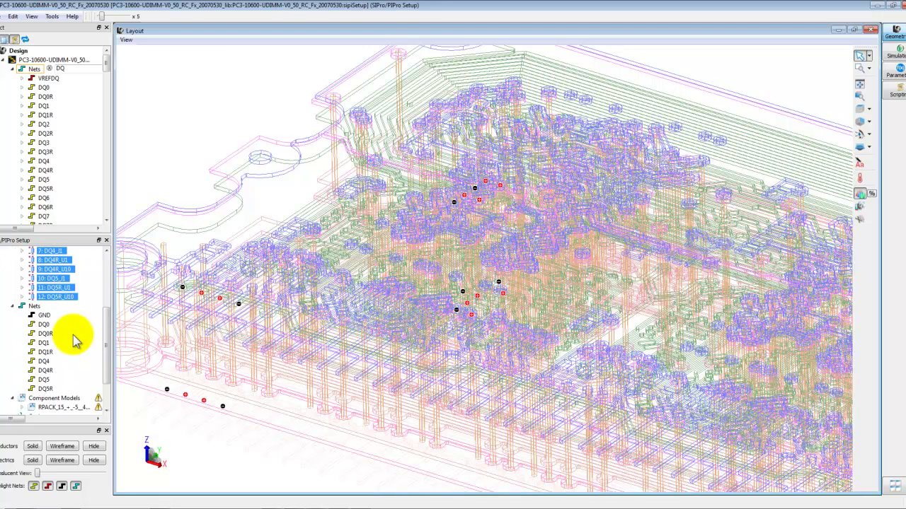
{"action": "left_click", "coordinate": [44, 385]}
{"action": "left_click", "coordinate": [44, 370], "text": "ctrl"}
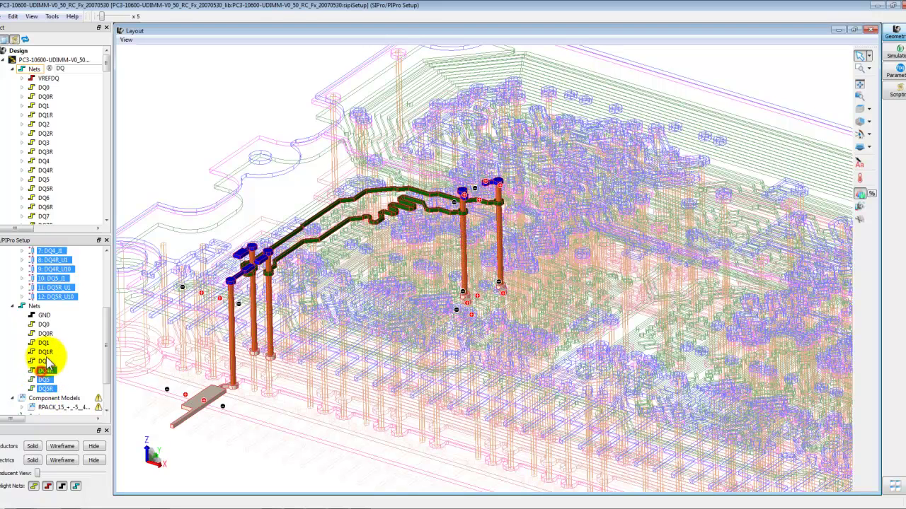
{"action": "left_click", "coordinate": [44, 361], "text": "ctrl"}
{"action": "left_click", "coordinate": [44, 351], "text": "ctrl"}
{"action": "left_click", "coordinate": [43, 343], "text": "ctrl"}
{"action": "left_click", "coordinate": [44, 333], "text": "ctrl"}
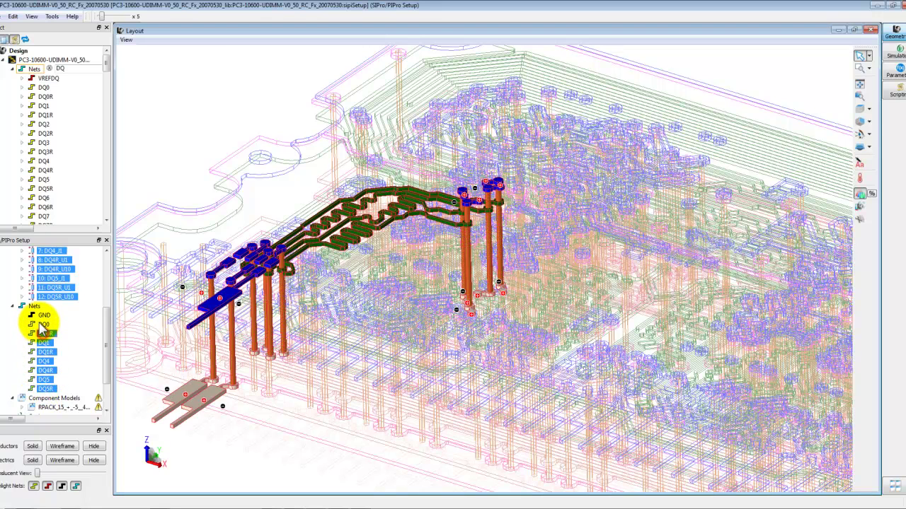
{"action": "left_click", "coordinate": [43, 324], "text": "ctrl"}
{"action": "scroll", "coordinate": [483, 301], "scroll_direction": "up", "scroll_amount": 2}
{"action": "scroll", "coordinate": [483, 301], "scroll_direction": "up", "scroll_amount": 3}
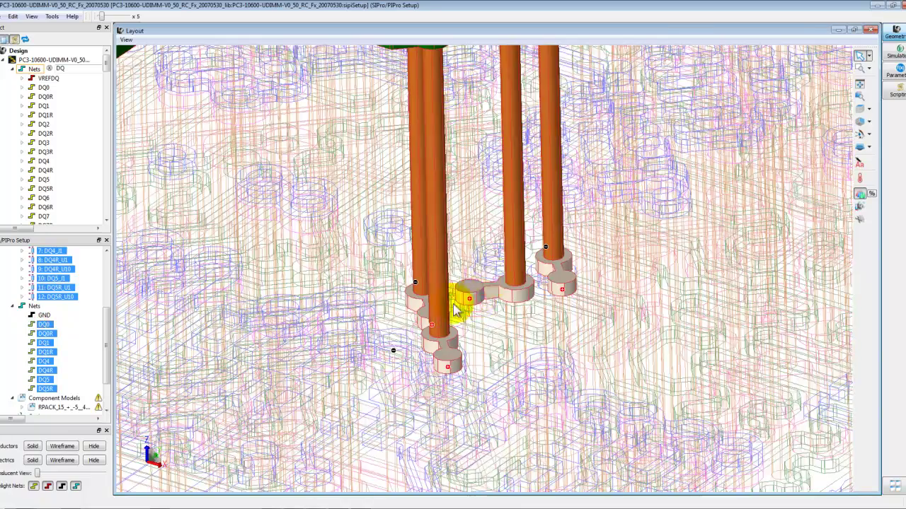
{"action": "scroll", "coordinate": [486, 354], "scroll_direction": "up", "scroll_amount": 2}
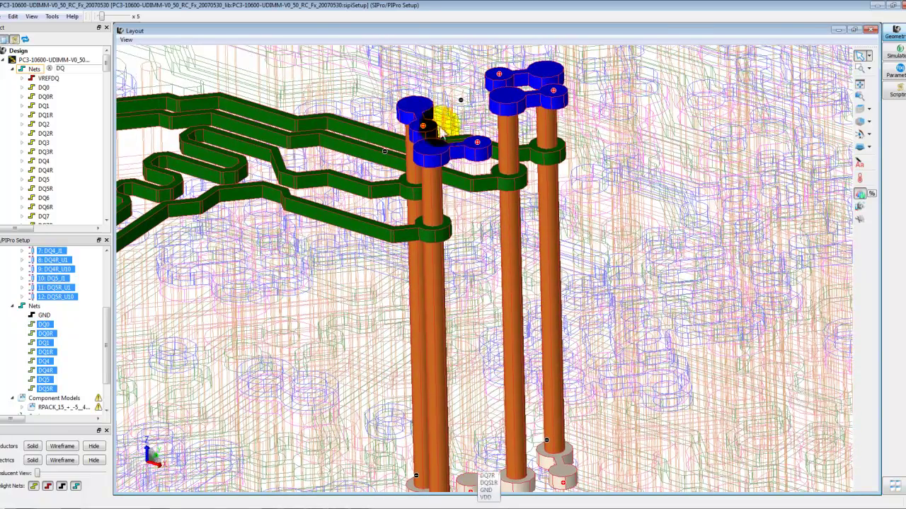
{"action": "scroll", "coordinate": [496, 219], "scroll_direction": "down", "scroll_amount": 2}
{"action": "scroll", "coordinate": [462, 287], "scroll_direction": "down", "scroll_amount": 5}
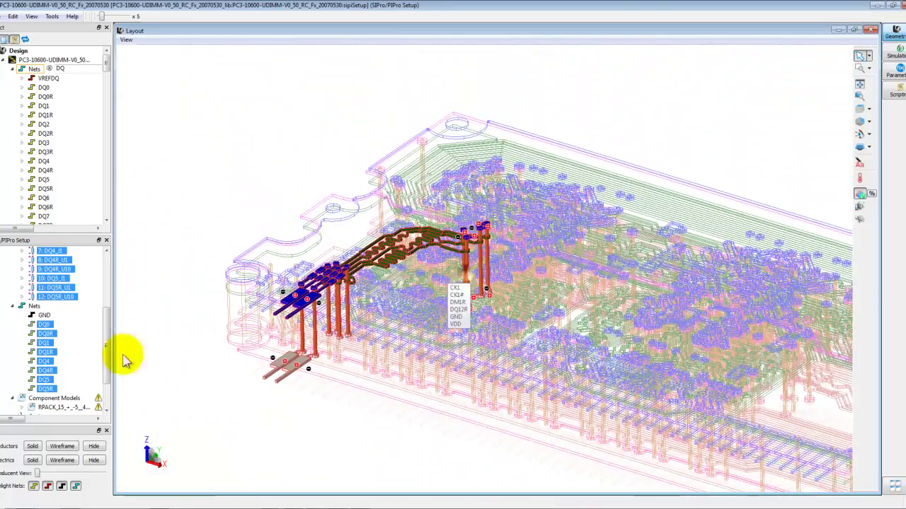
{"action": "left_click_drag", "start_coordinate": [106, 322], "coordinate": [105, 293]}
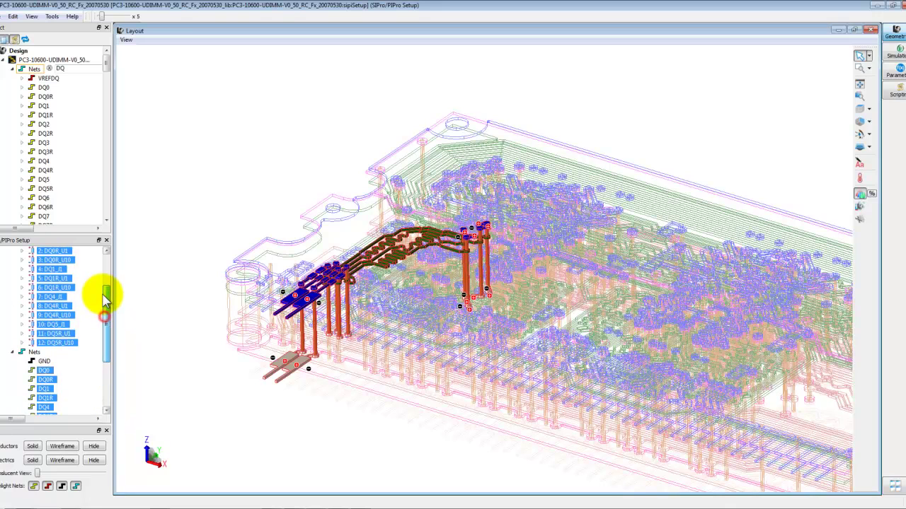
{"action": "left_click", "coordinate": [87, 304]}
{"action": "scroll", "coordinate": [88, 300], "scroll_direction": "up", "scroll_amount": 2}
{"action": "scroll", "coordinate": [74, 306], "scroll_direction": "down", "scroll_amount": 1}
- Delete ports DQ0R_U10, DQ1R_U10, DQ4R_U10 and DQ5R_U10 from the analysis
{"action": "left_click", "coordinate": [64, 290]}
{"action": "left_click", "coordinate": [64, 316], "text": "ctrl"}
{"action": "left_click", "coordinate": [64, 342], "text": "ctrl"}
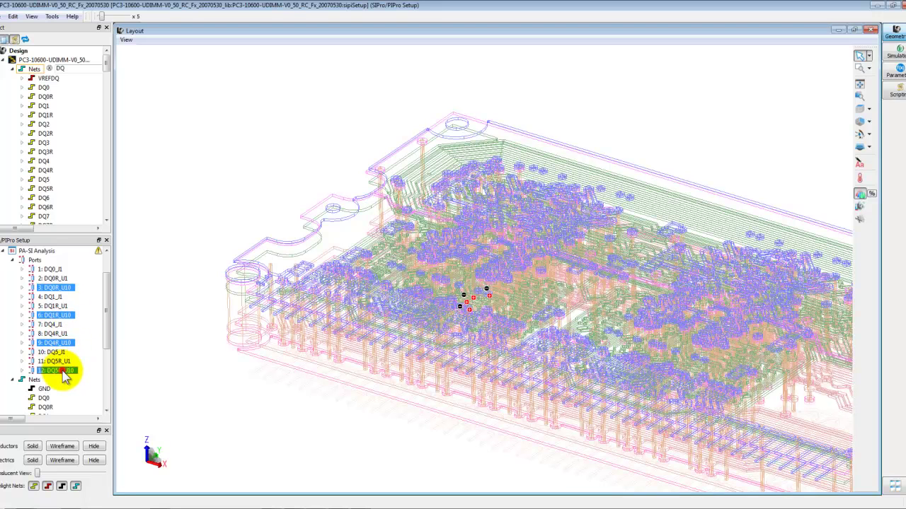
{"action": "left_click", "coordinate": [62, 370], "text": "ctrl"}
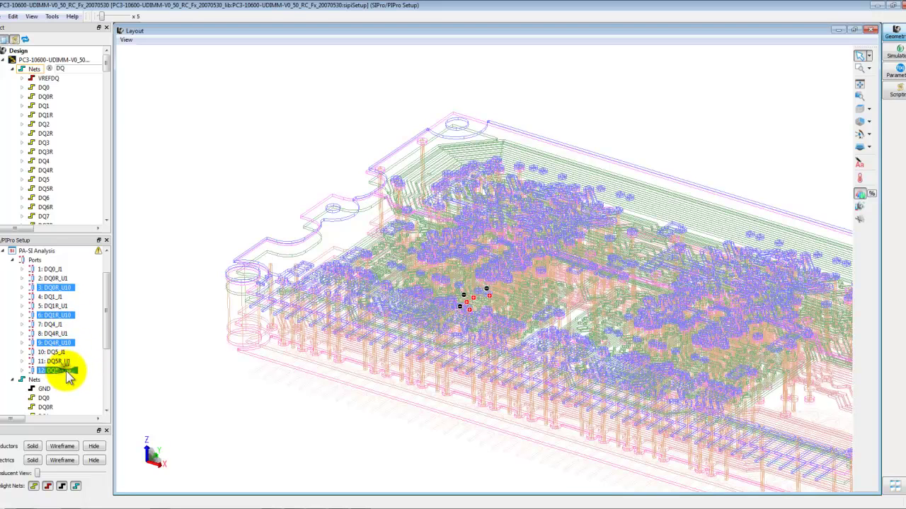
{"action": "right_click", "coordinate": [67, 375]}
{"action": "left_click", "coordinate": [90, 392]}
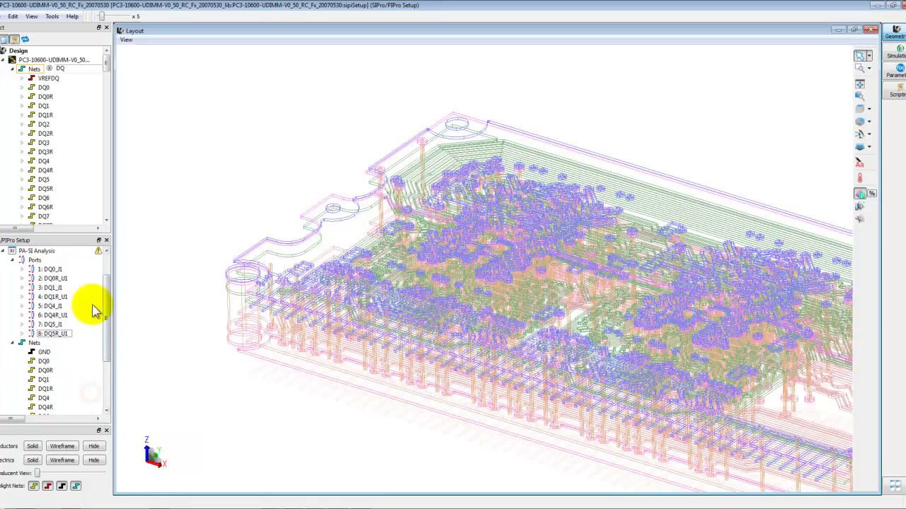
- Show the RPACK component and the DQ0–DQ5R nets in the layout
{"action": "scroll", "coordinate": [86, 387], "scroll_direction": "down", "scroll_amount": 3}
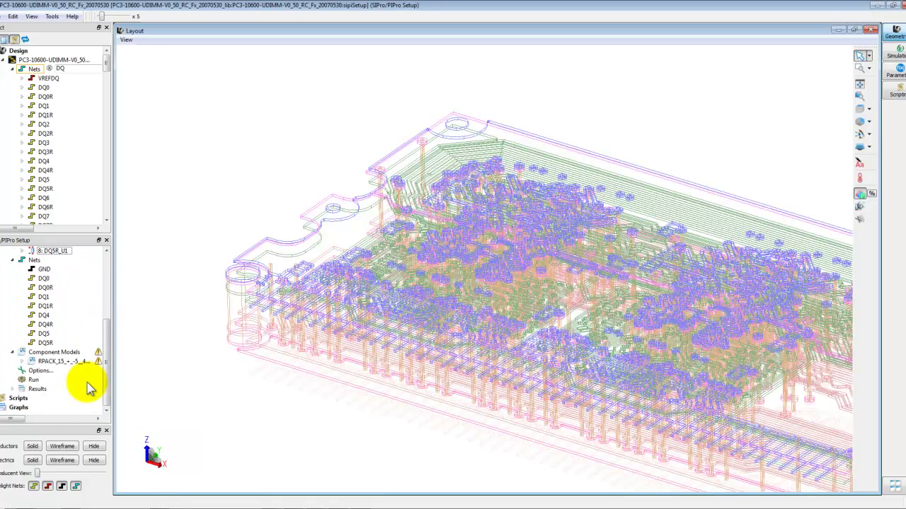
{"action": "left_click", "coordinate": [61, 362]}
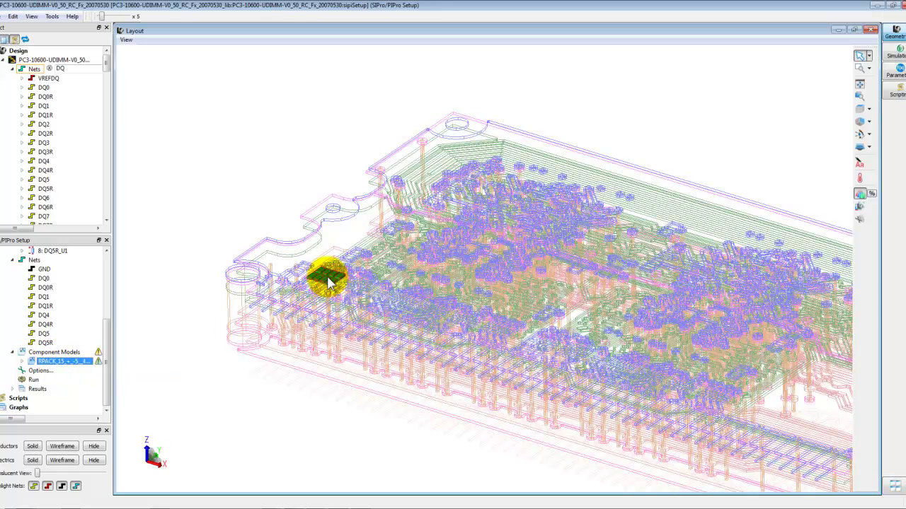
{"action": "left_click_drag", "start_coordinate": [45, 342], "coordinate": [43, 279]}
{"action": "scroll", "coordinate": [316, 261], "scroll_direction": "up", "scroll_amount": 5}
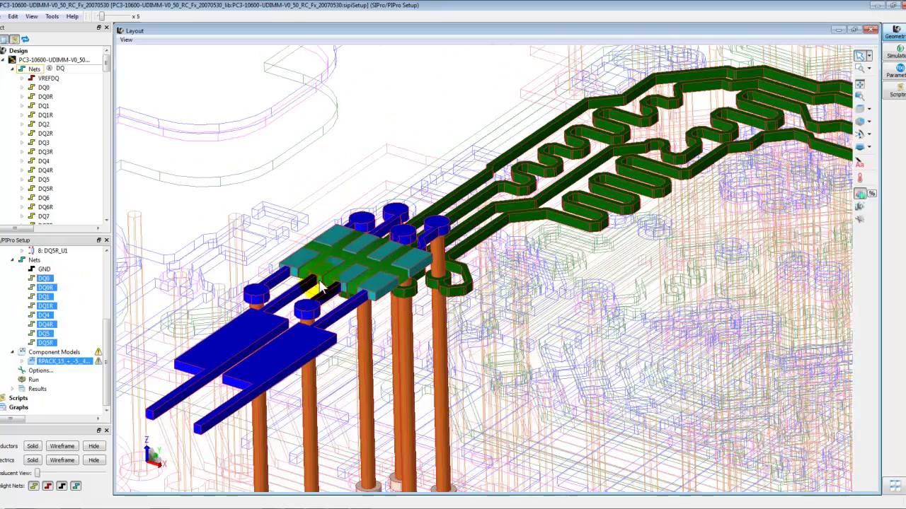
{"action": "scroll", "coordinate": [368, 271], "scroll_direction": "down", "scroll_amount": 5}
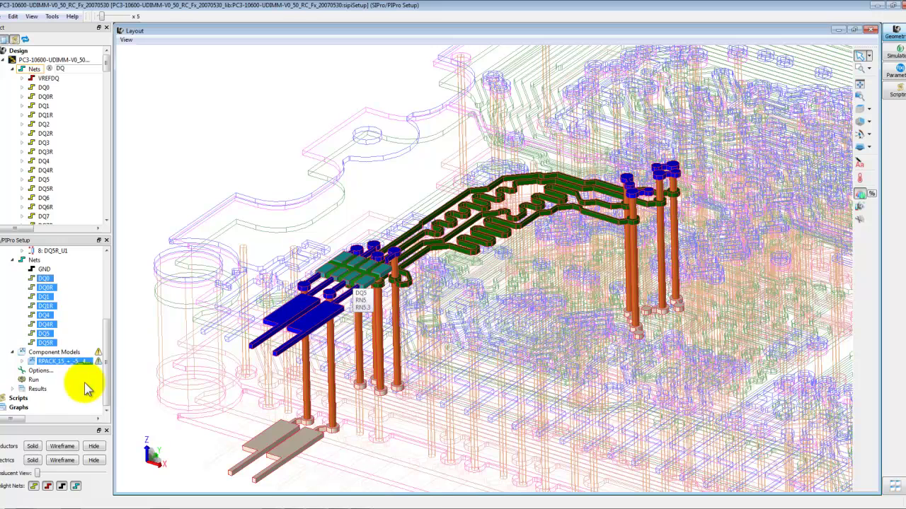
{"action": "left_click", "coordinate": [69, 377]}
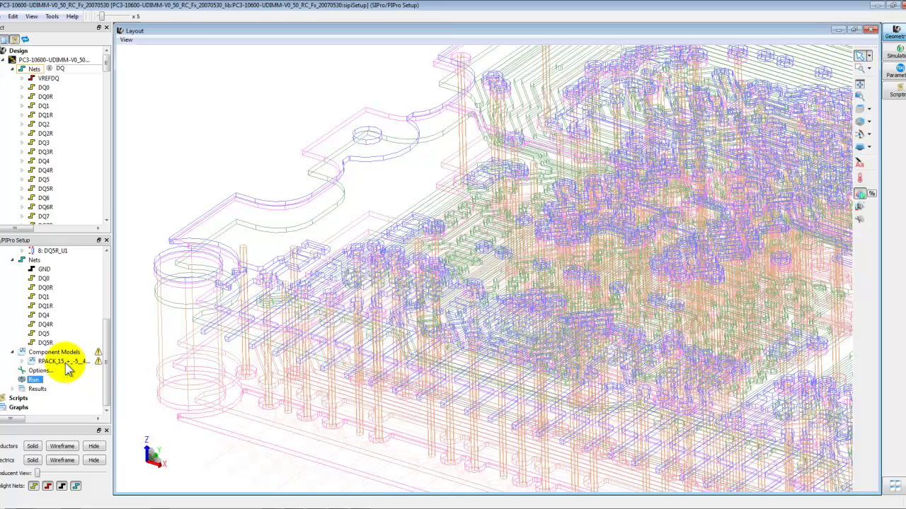
{"action": "left_click", "coordinate": [64, 362]}
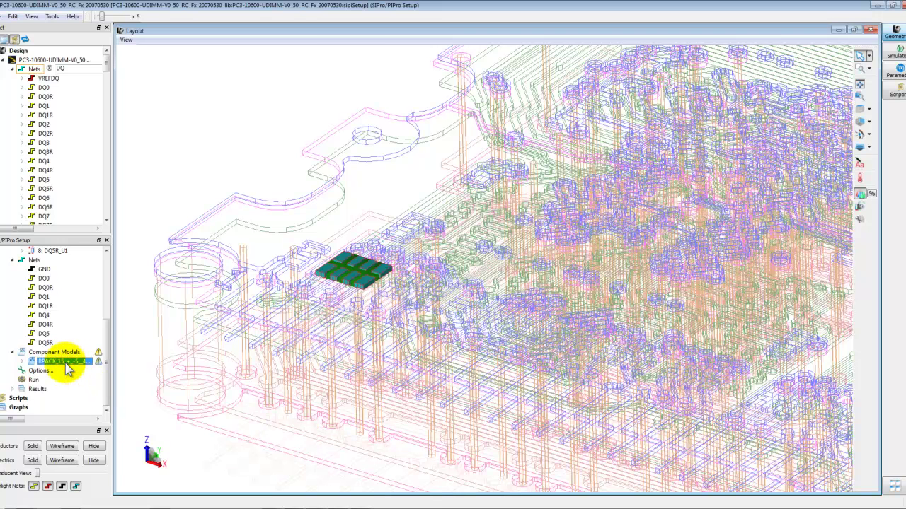
- Open the RPACK component model and locate pins 1 through 8 on the resistor pack
{"action": "double_click", "coordinate": [66, 366]}
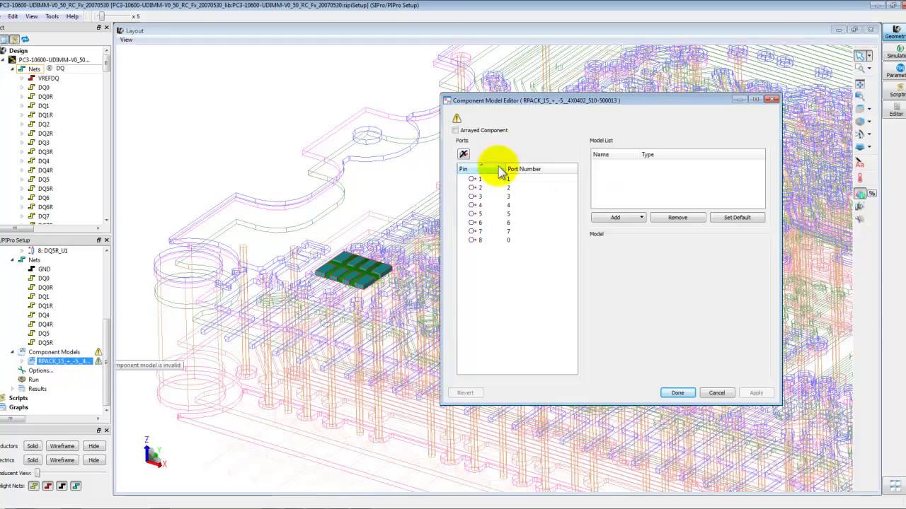
{"action": "left_click_drag", "start_coordinate": [531, 99], "coordinate": [543, 92]}
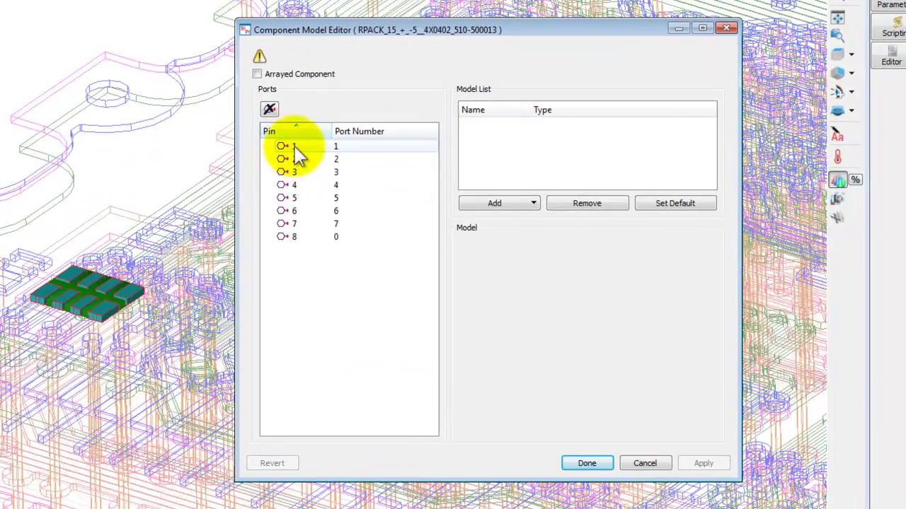
{"action": "left_click", "coordinate": [294, 148]}
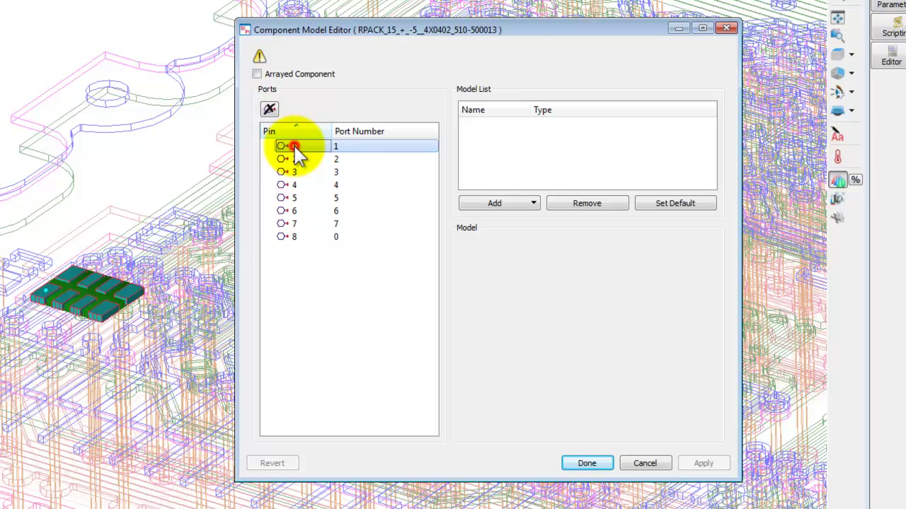
{"action": "left_click", "coordinate": [294, 237], "text": "ctrl"}
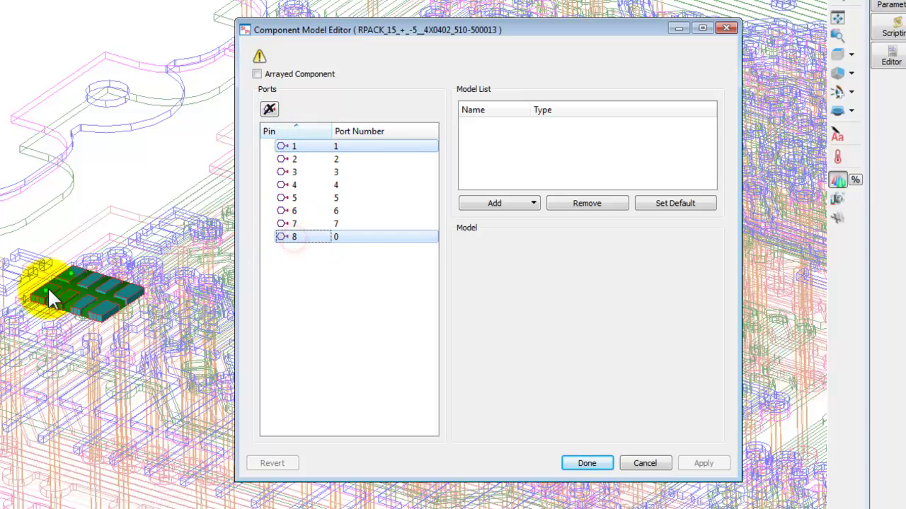
{"action": "left_click", "coordinate": [304, 162], "text": "ctrl"}
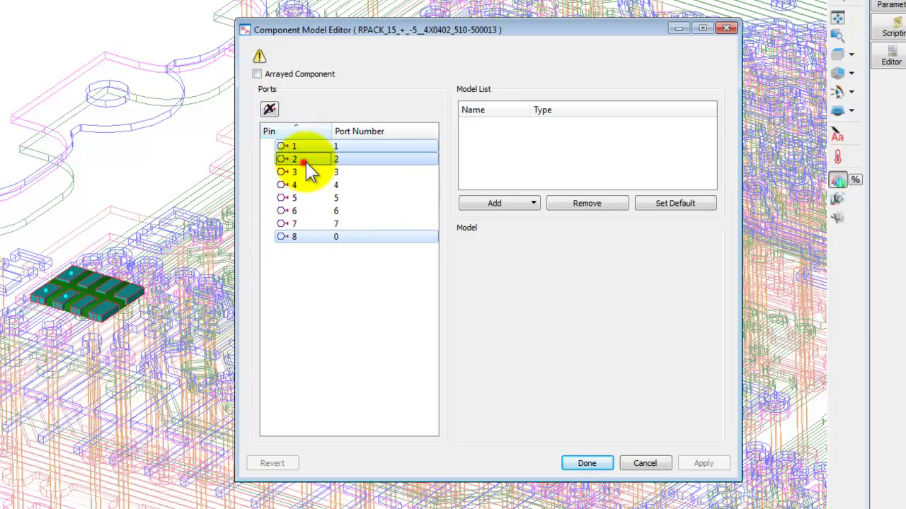
{"action": "left_click", "coordinate": [300, 224], "text": "ctrl"}
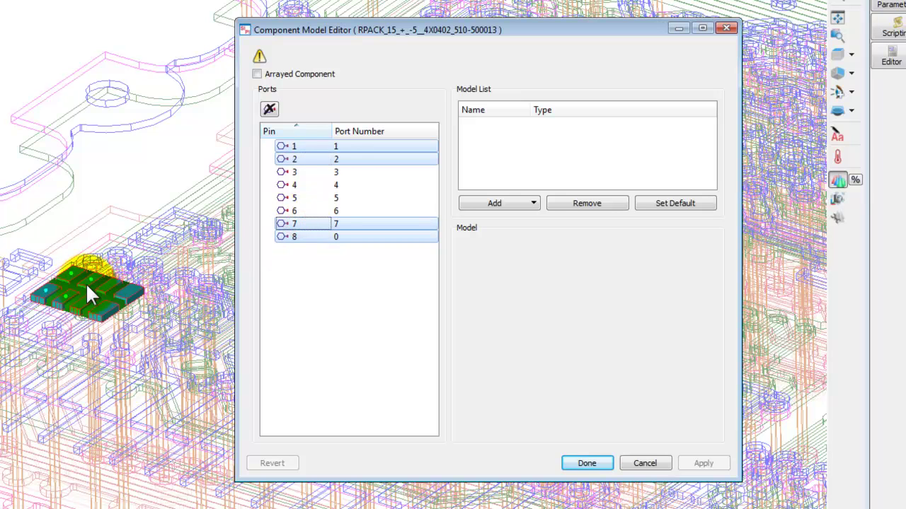
{"action": "left_click", "coordinate": [297, 172], "text": "ctrl"}
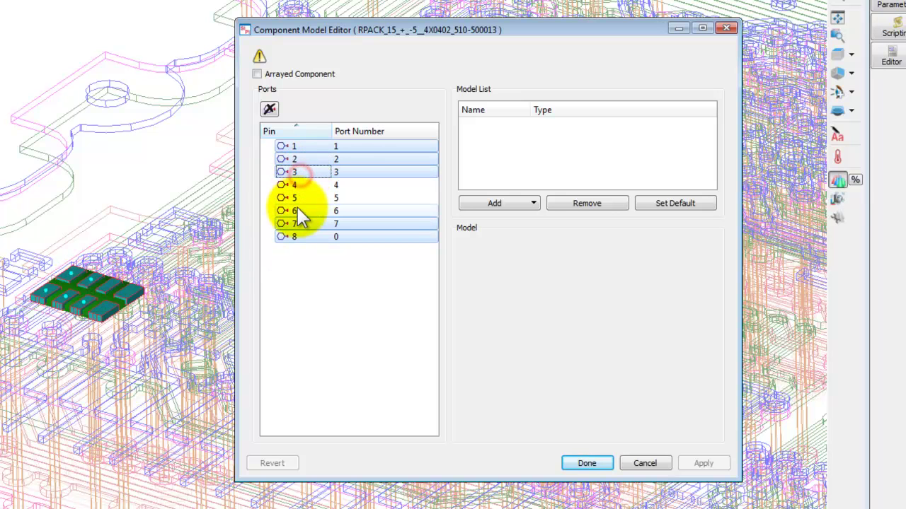
{"action": "left_click", "coordinate": [297, 209], "text": "ctrl"}
{"action": "left_click", "coordinate": [297, 185], "text": "ctrl"}
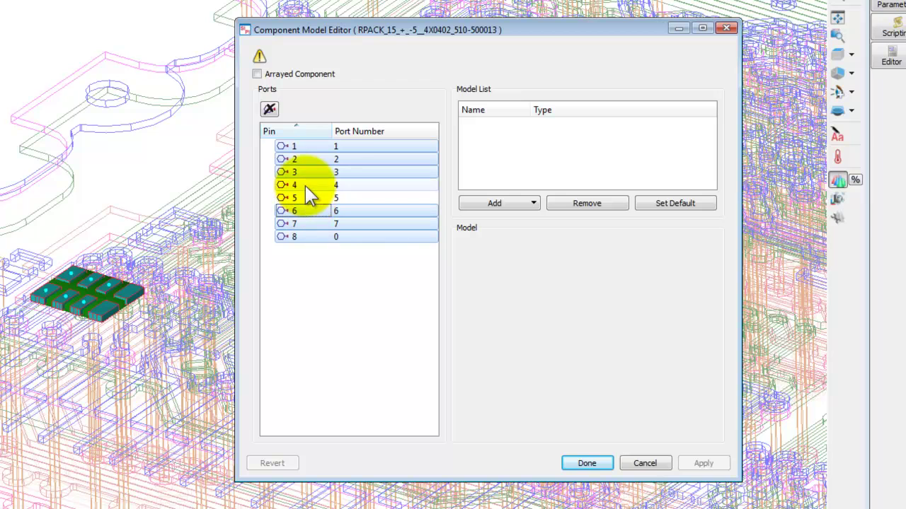
{"action": "left_click", "coordinate": [307, 198], "text": "ctrl"}
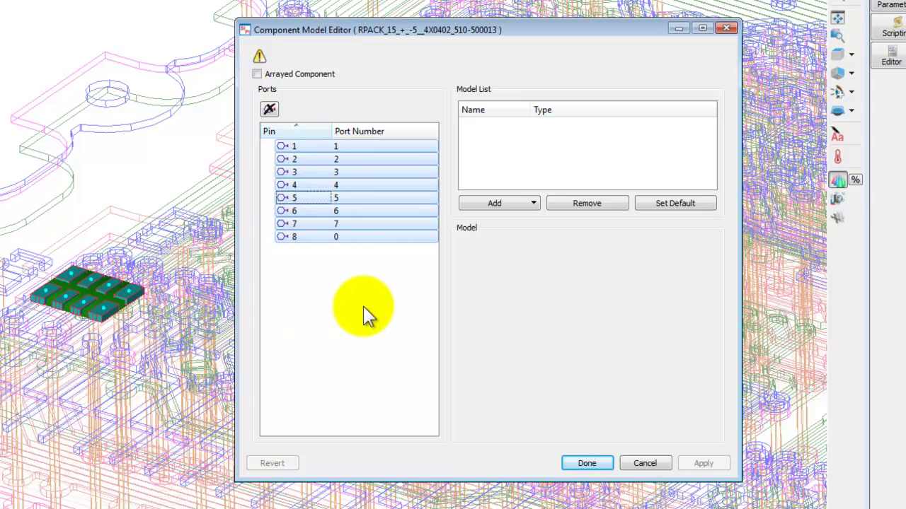
- Make the RPACK arrayed and number pins 8, 7, 6, 5 as -1, -2, -3, -4
{"action": "left_click", "coordinate": [261, 73]}
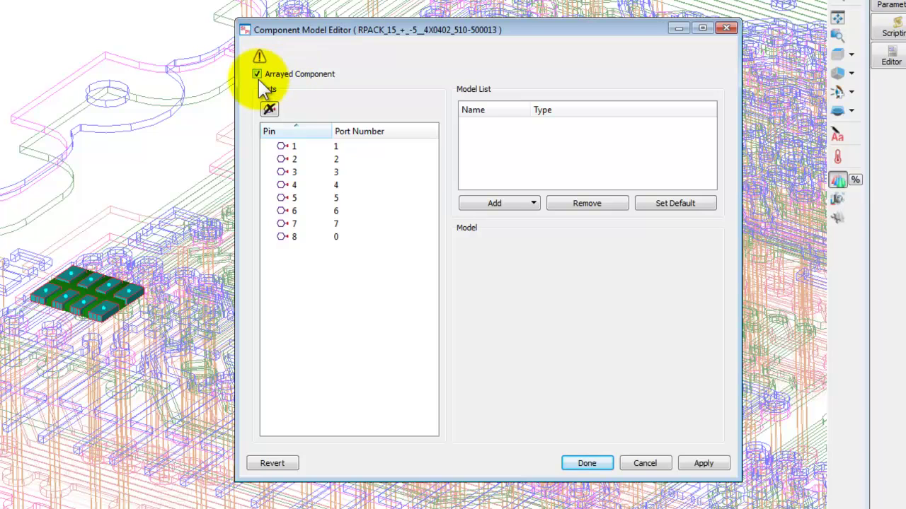
{"action": "double_click", "coordinate": [343, 238]}
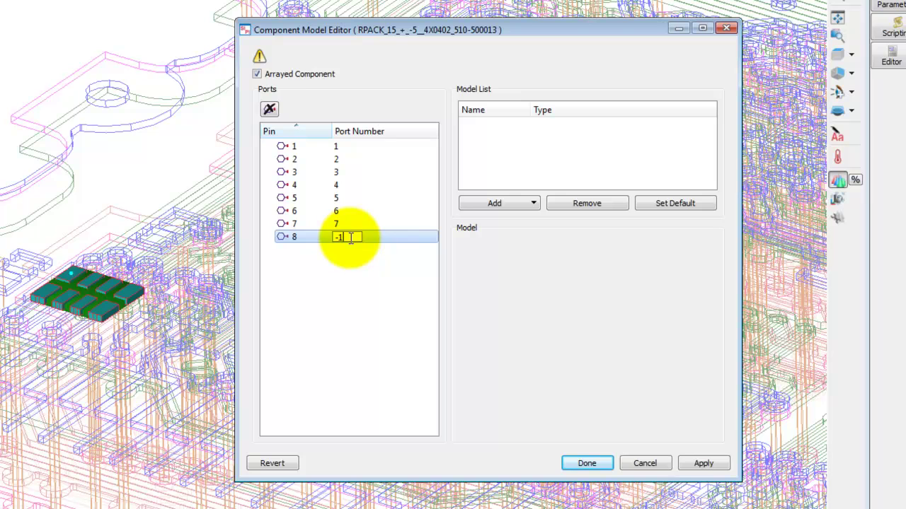
{"action": "type", "text": "-1"}
{"action": "key", "text": "Return"}
{"action": "double_click", "coordinate": [340, 225]}
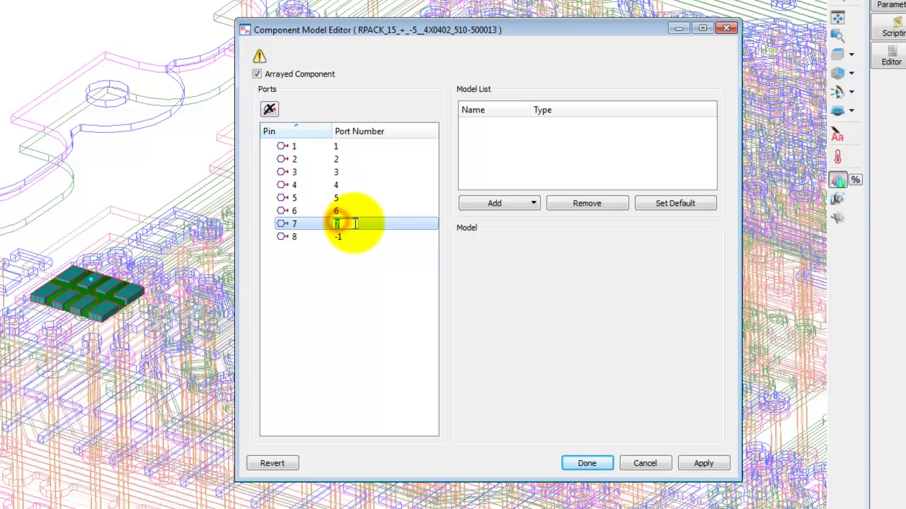
{"action": "type", "text": "-2"}
{"action": "key", "text": "Return"}
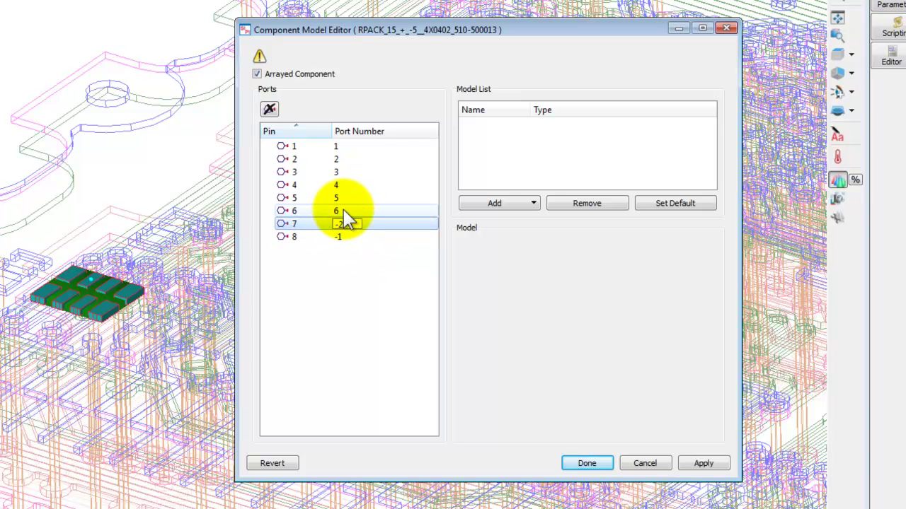
{"action": "double_click", "coordinate": [348, 211]}
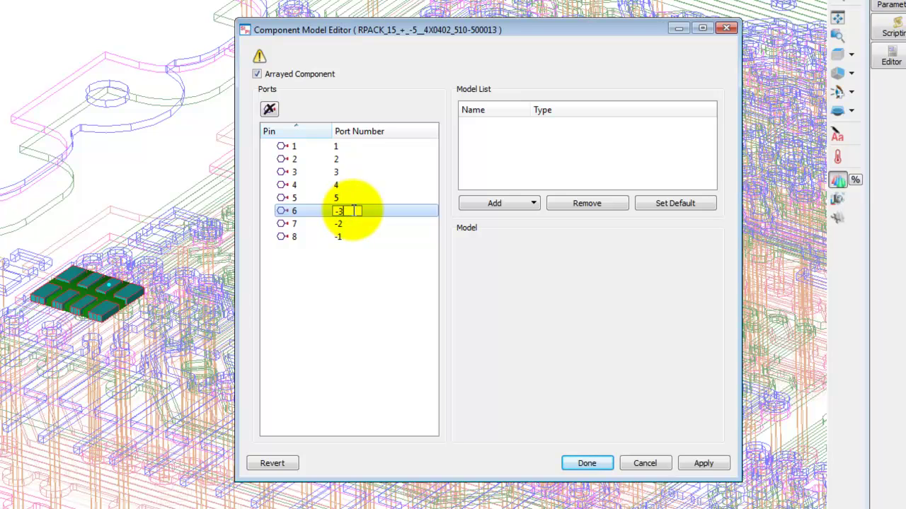
{"action": "type", "text": "-3"}
{"action": "key", "text": "Return"}
{"action": "double_click", "coordinate": [351, 198]}
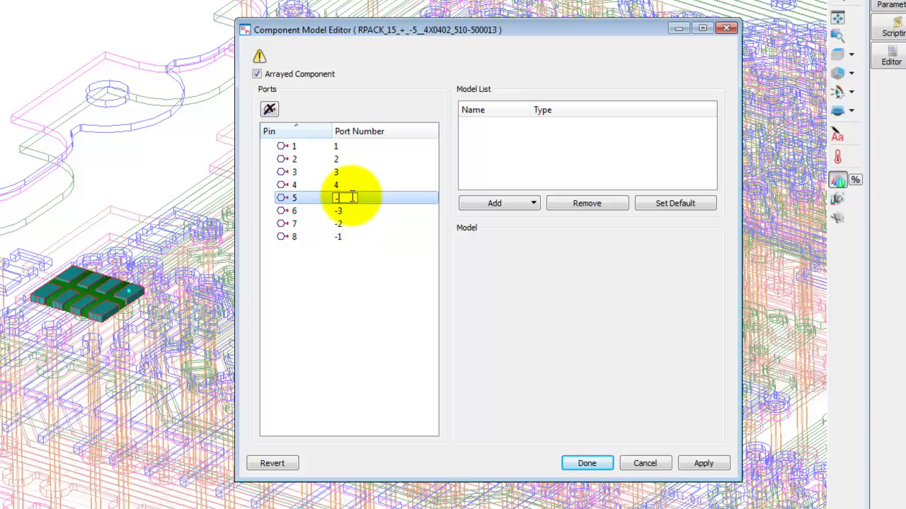
{"action": "left_click", "coordinate": [346, 297]}
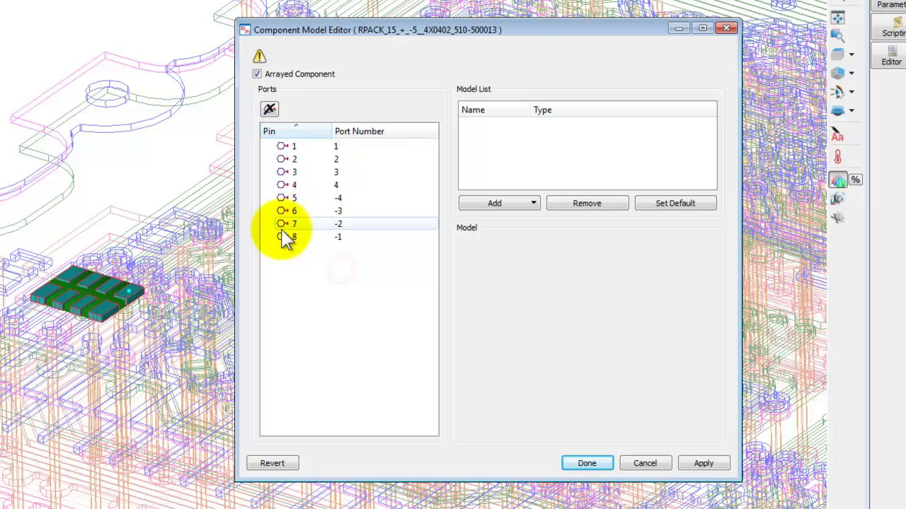
- Check pins 1 and 8 in the layout and bring up the Add model-type list
{"action": "left_click", "coordinate": [294, 146]}
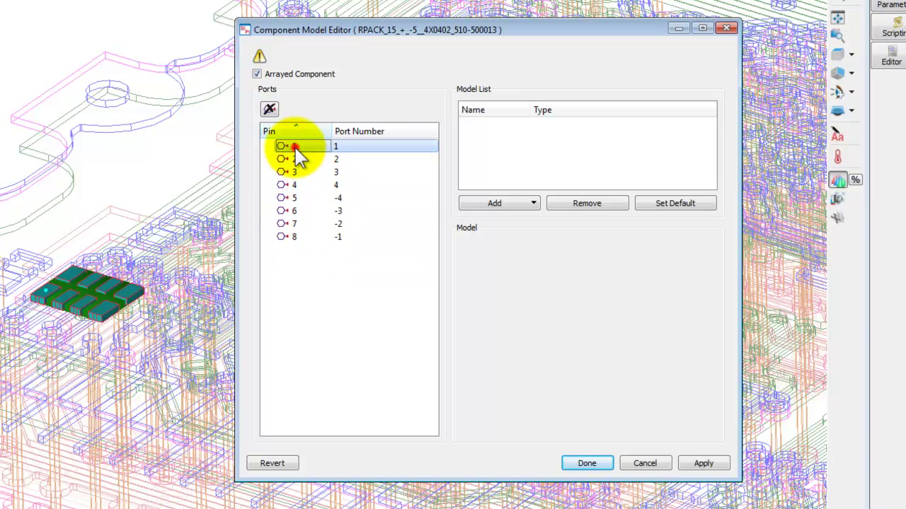
{"action": "left_click", "coordinate": [294, 239], "text": "ctrl"}
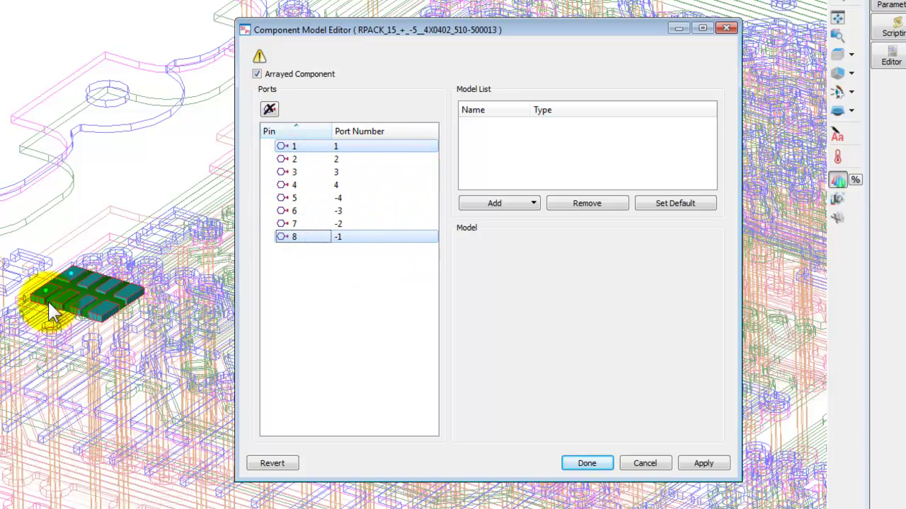
{"action": "left_click", "coordinate": [318, 284]}
{"action": "left_click", "coordinate": [522, 201]}
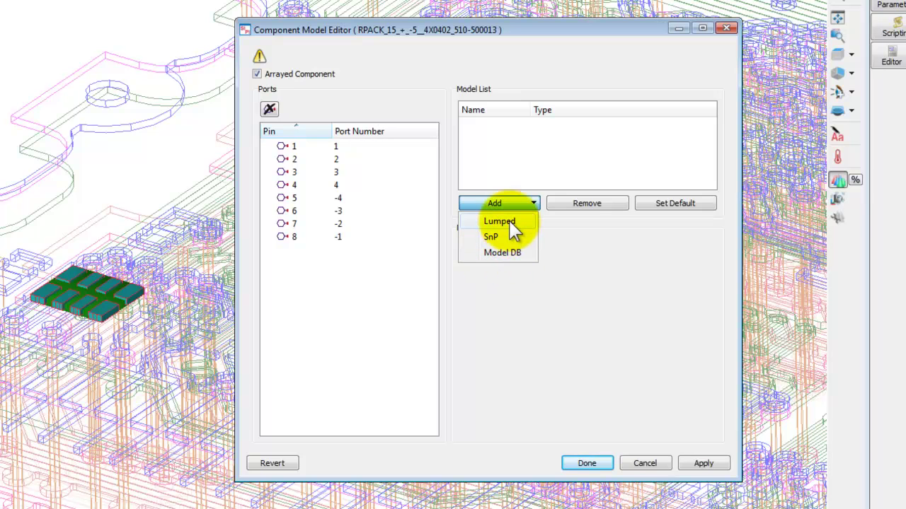
- Add a lumped series model to the RPACK, entering 10 Ohm resistance then correcting it to 0 Ohm
{"action": "left_click", "coordinate": [508, 221]}
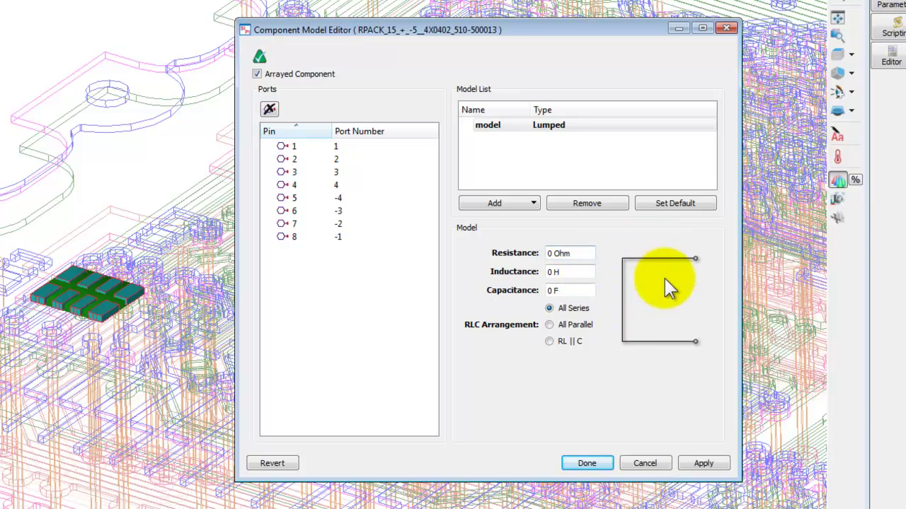
{"action": "double_click", "coordinate": [550, 253]}
{"action": "type", "text": "10"}
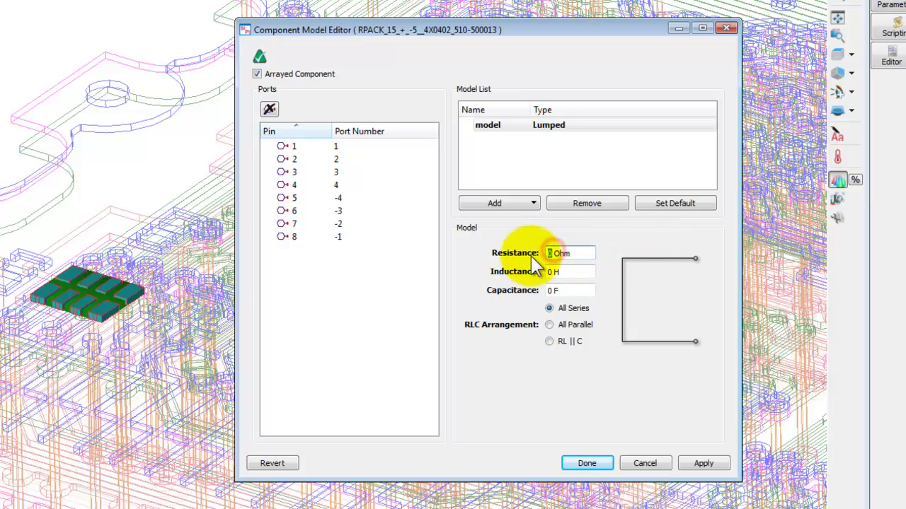
{"action": "left_click", "coordinate": [560, 272]}
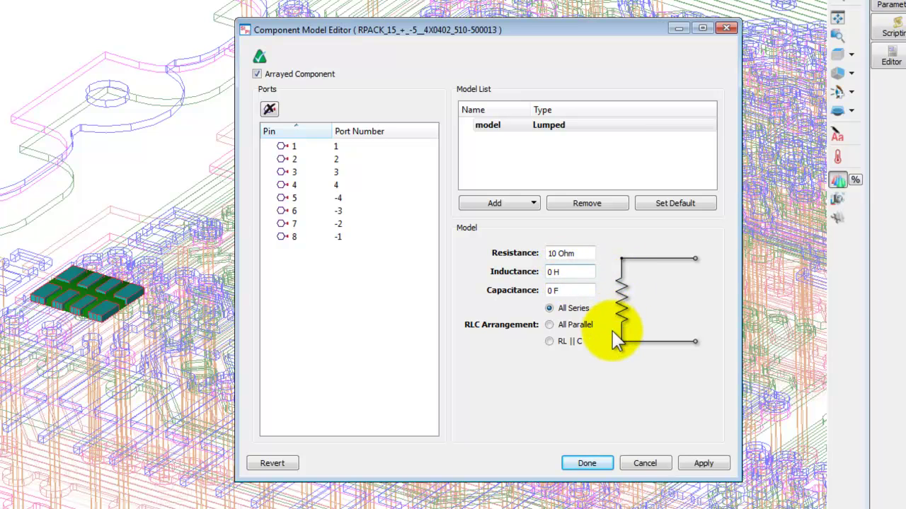
{"action": "double_click", "coordinate": [552, 252]}
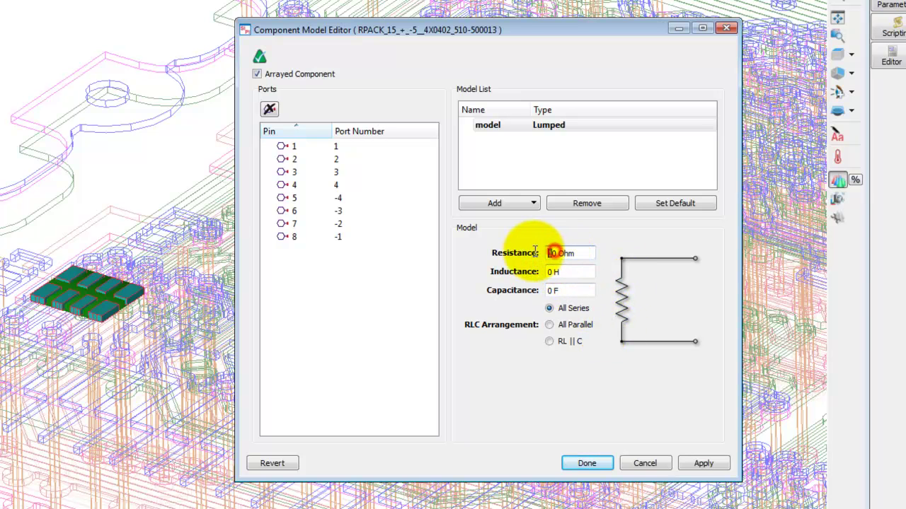
{"action": "key", "text": "BackSpace"}
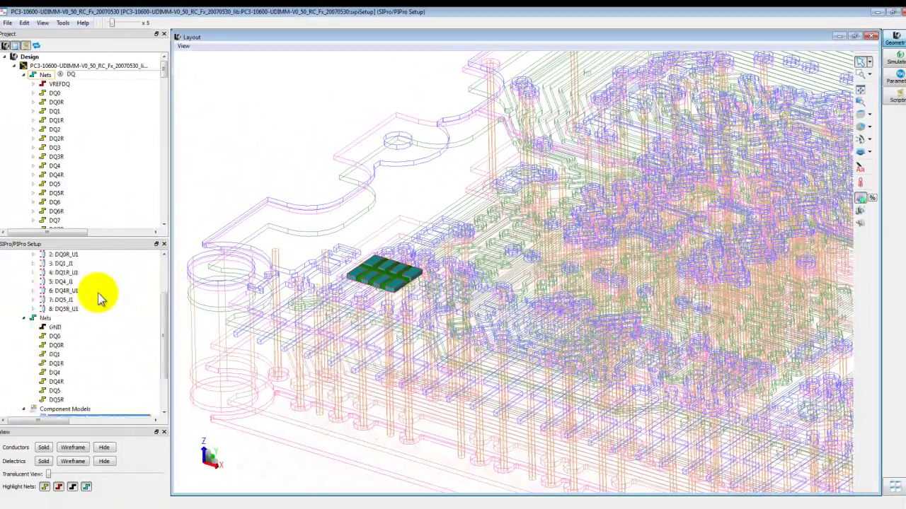
- Set the PA-SI Analysis stop frequency to 5 GHz, leaving meshing options at their defaults
{"action": "left_click", "coordinate": [23, 300]}
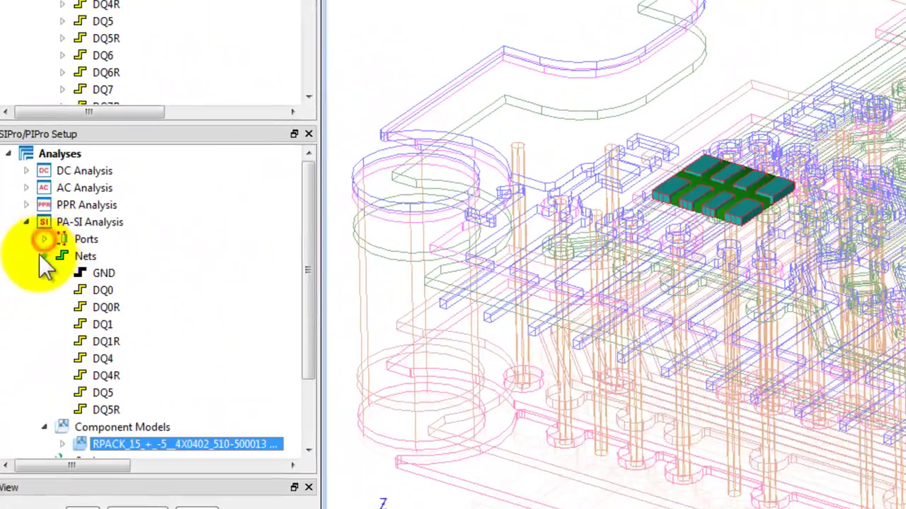
{"action": "left_click", "coordinate": [44, 256]}
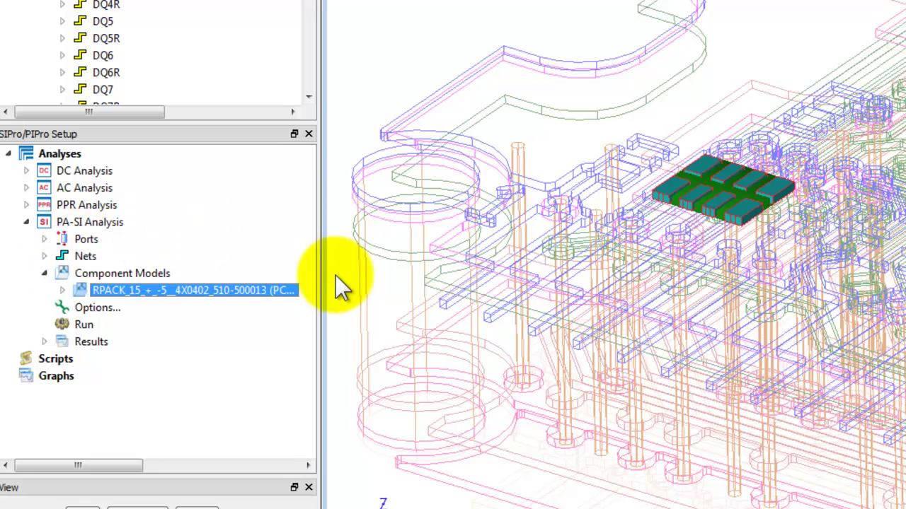
{"action": "double_click", "coordinate": [99, 307]}
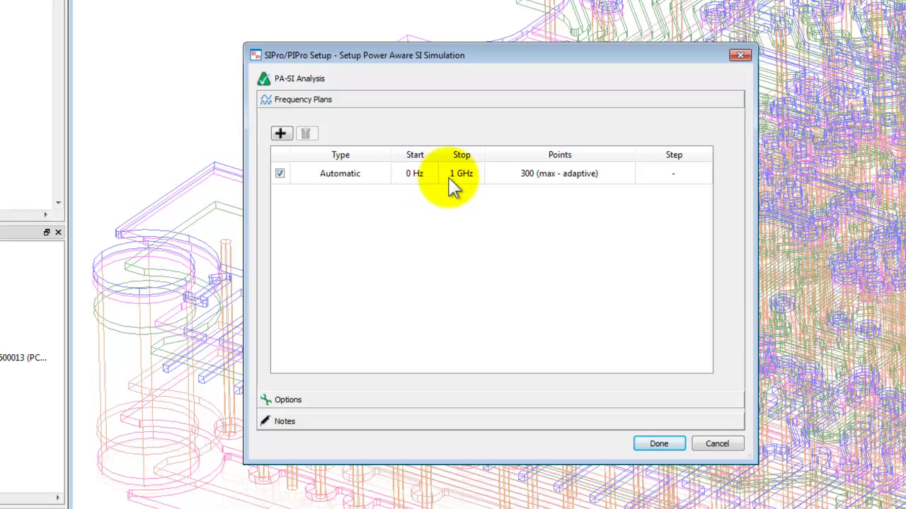
{"action": "double_click", "coordinate": [454, 175]}
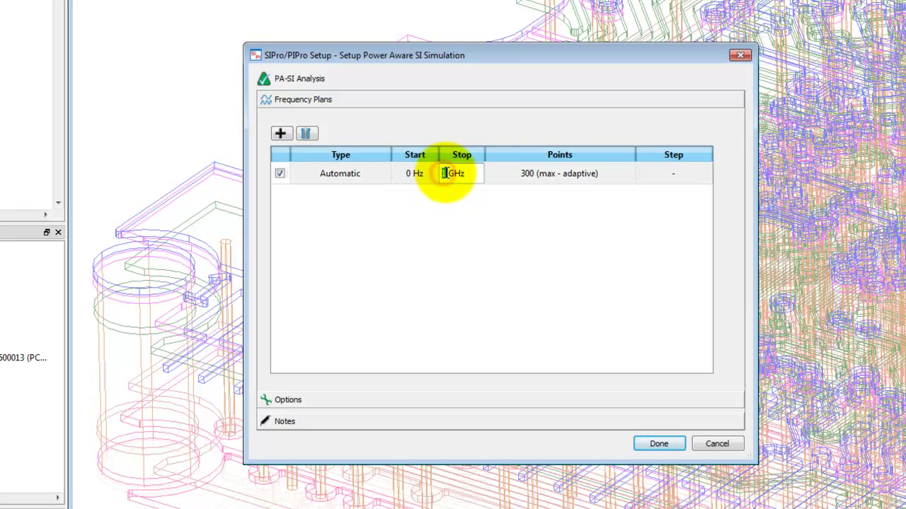
{"action": "type", "text": "5"}
{"action": "left_click", "coordinate": [436, 207]}
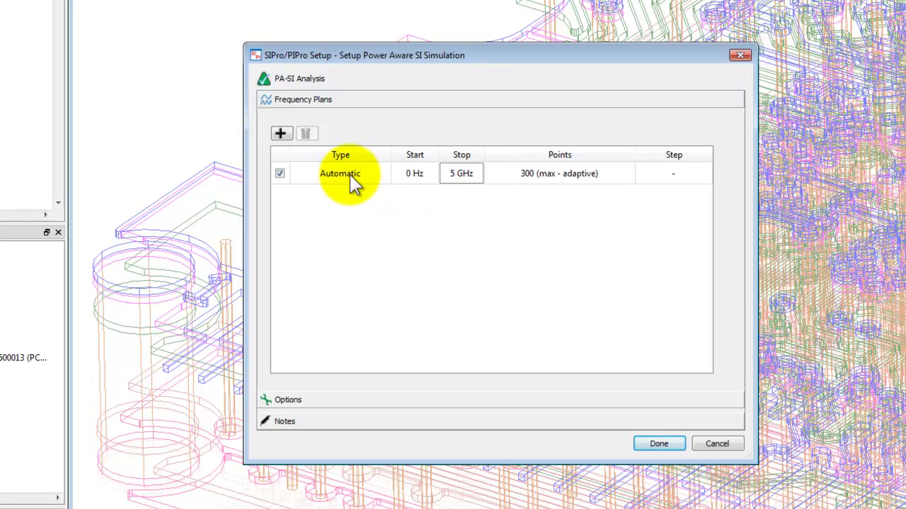
{"action": "left_click", "coordinate": [336, 399]}
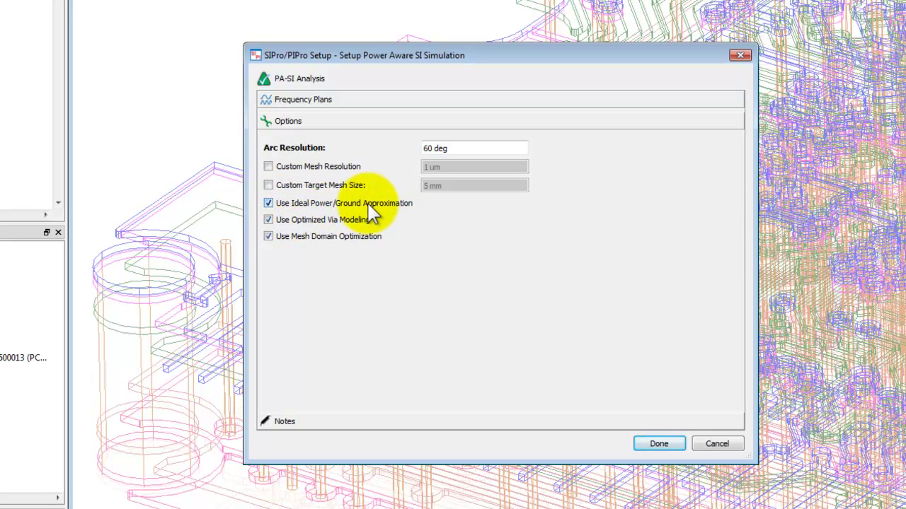
{"action": "mouse_move", "coordinate": [373, 214]}
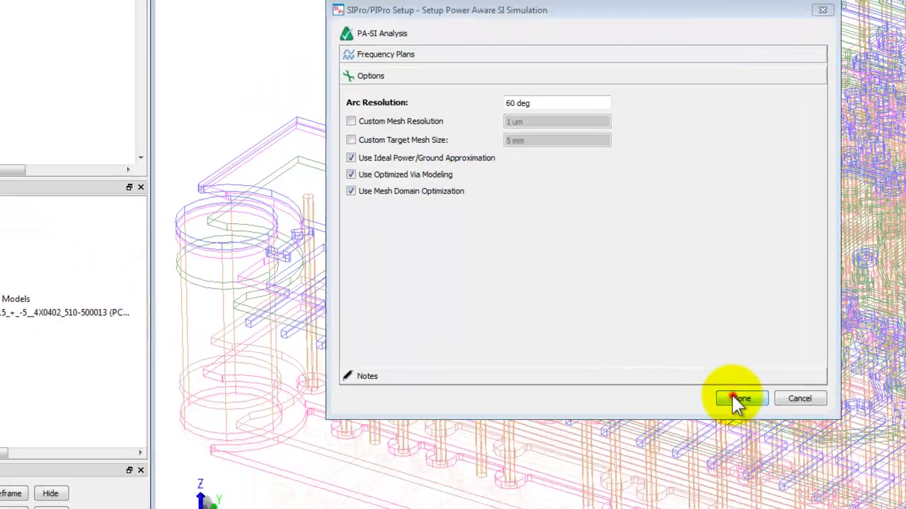
{"action": "left_click", "coordinate": [658, 443]}
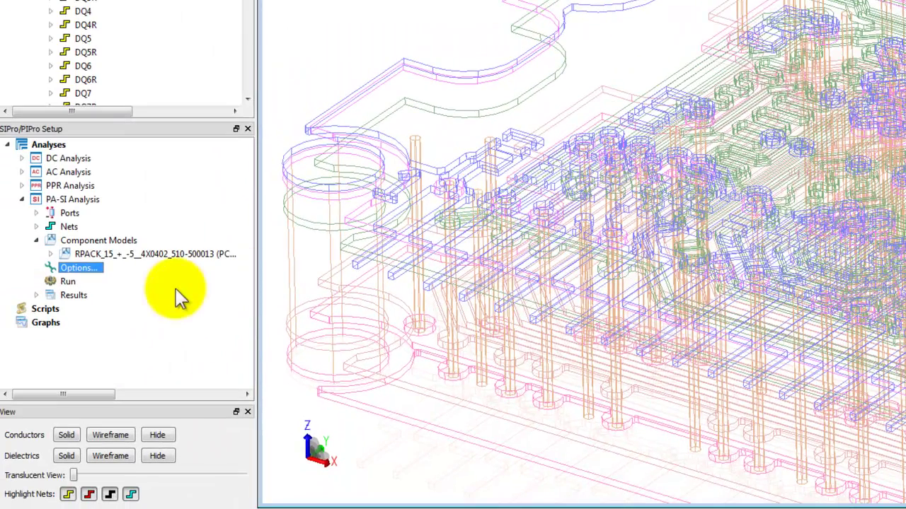
- Save and run the PA-SI simulation, review its time and memory in the log, then close it
{"action": "double_click", "coordinate": [67, 283]}
{"action": "left_click", "coordinate": [716, 176]}
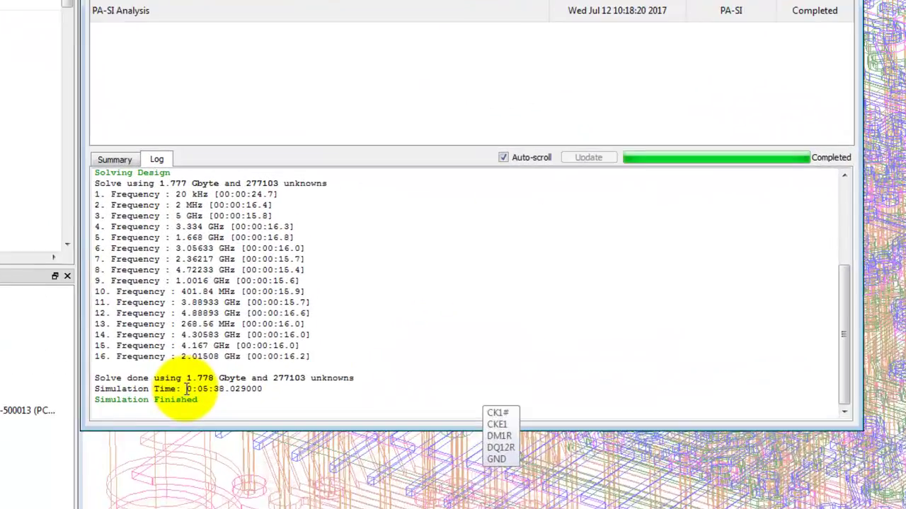
{"action": "left_click_drag", "start_coordinate": [247, 320], "coordinate": [264, 320]}
{"action": "left_click_drag", "start_coordinate": [203, 404], "coordinate": [261, 403]}
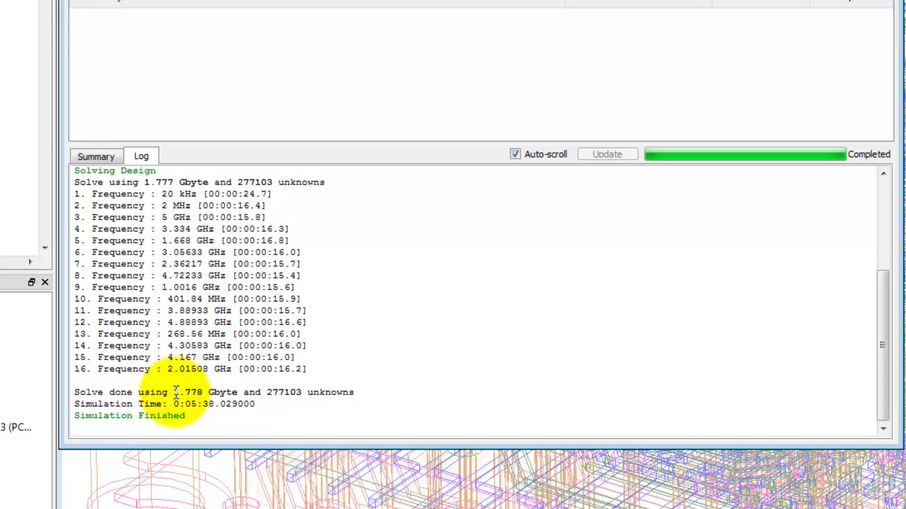
{"action": "left_click_drag", "start_coordinate": [172, 391], "coordinate": [234, 391]}
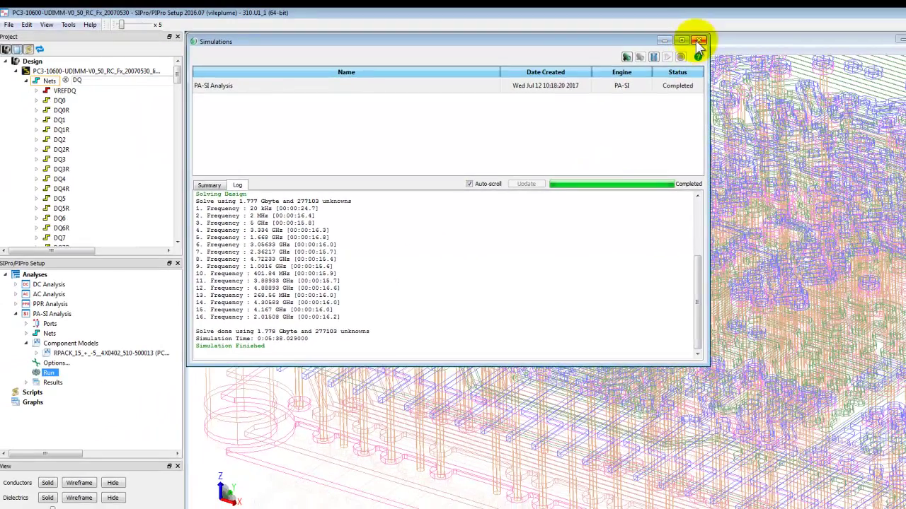
{"action": "left_click", "coordinate": [696, 40]}
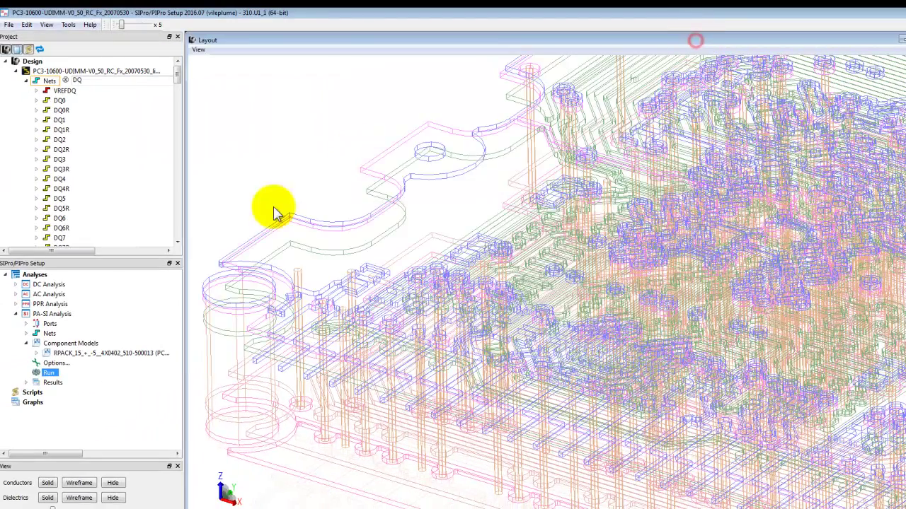
- Open the PA-SI S-Parameters results and bring up the plot options for port 1
{"action": "left_click", "coordinate": [25, 383]}
{"action": "left_click", "coordinate": [75, 392]}
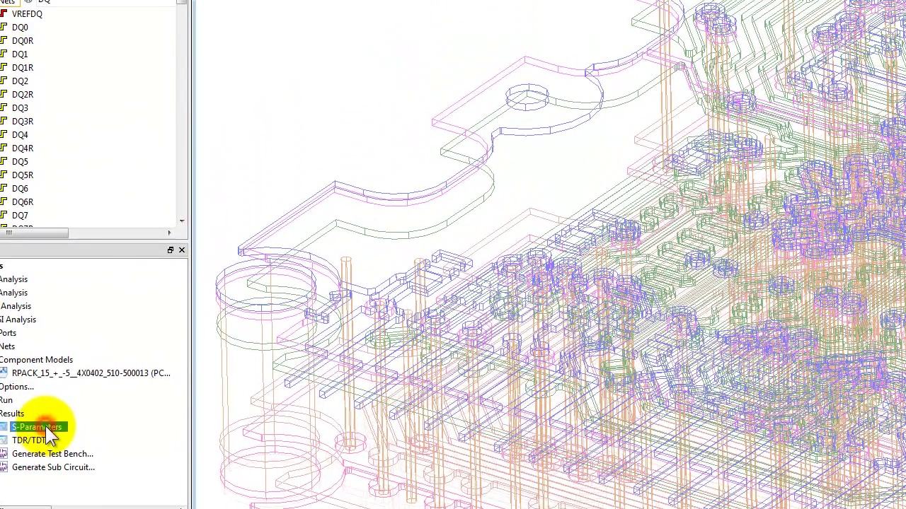
{"action": "double_click", "coordinate": [42, 427]}
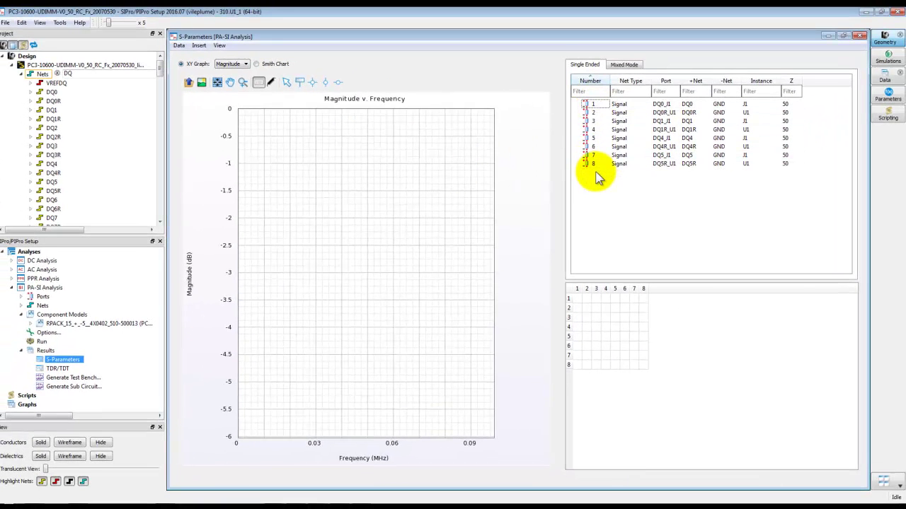
{"action": "left_click", "coordinate": [593, 106]}
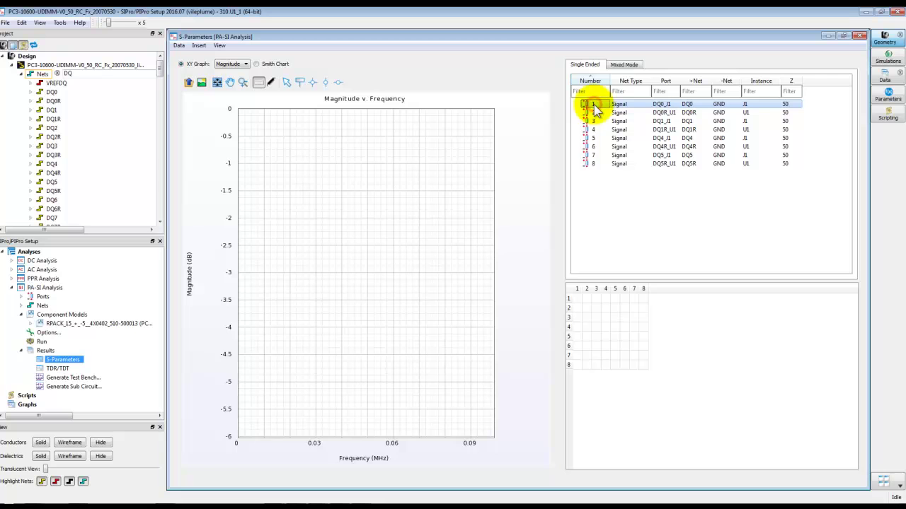
{"action": "right_click", "coordinate": [594, 107]}
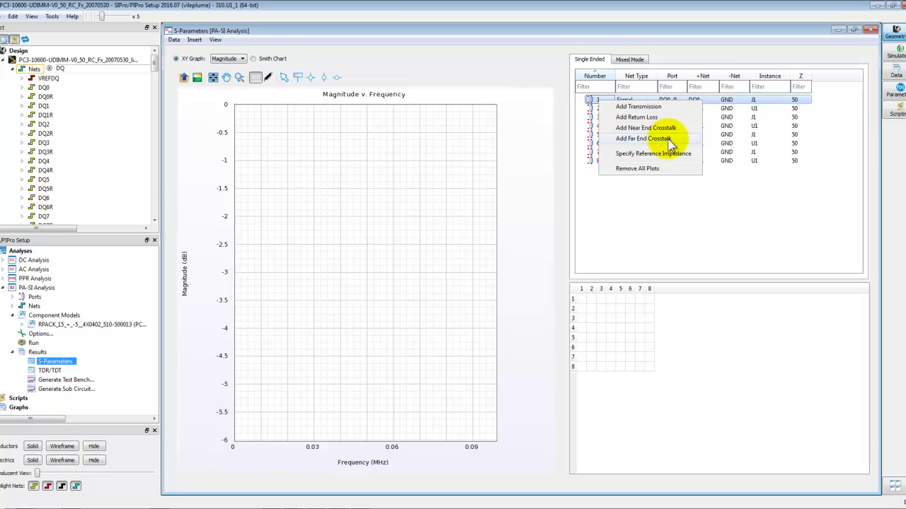
- Plot S(1,2) transmission without a legend and read it out at 2015.1 MHz with the crosshair
{"action": "left_click", "coordinate": [666, 109]}
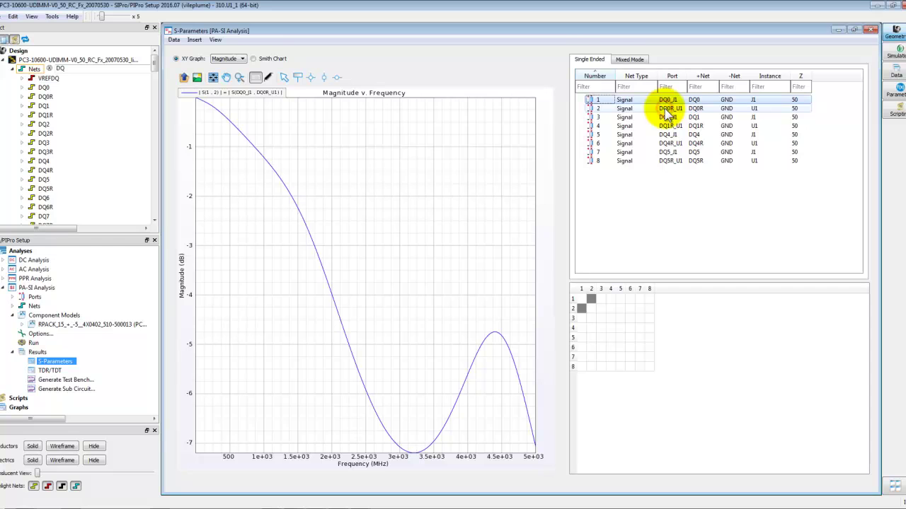
{"action": "left_click", "coordinate": [256, 77]}
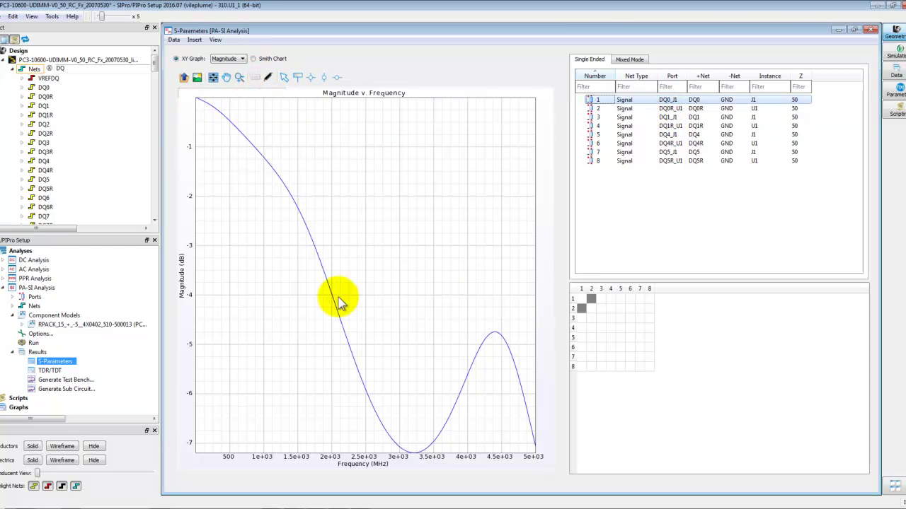
{"action": "left_click", "coordinate": [311, 78]}
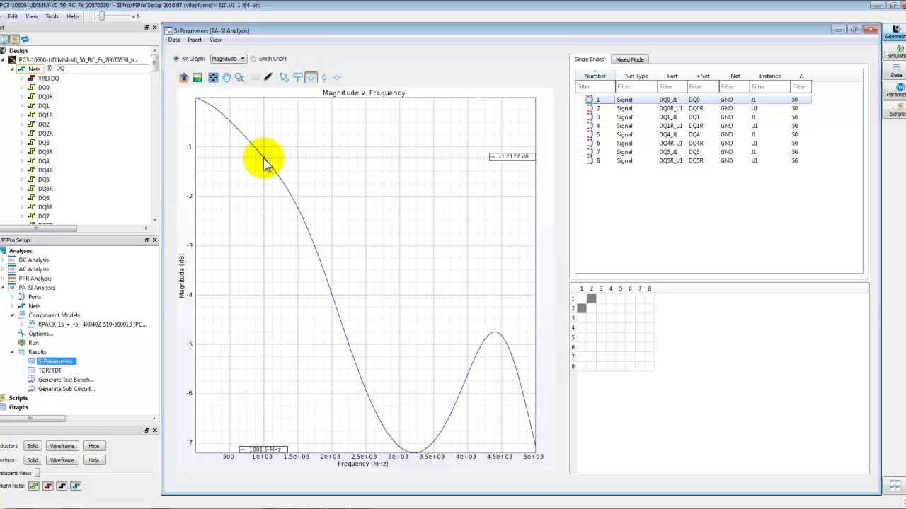
{"action": "left_click", "coordinate": [332, 298]}
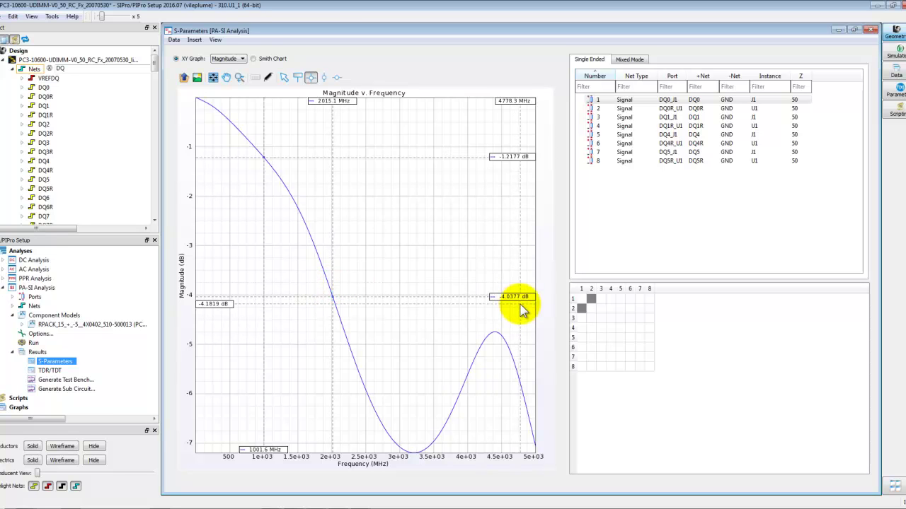
- Show the X axis in gigahertz and raise both X and Y axis font sizes
{"action": "left_click", "coordinate": [269, 78]}
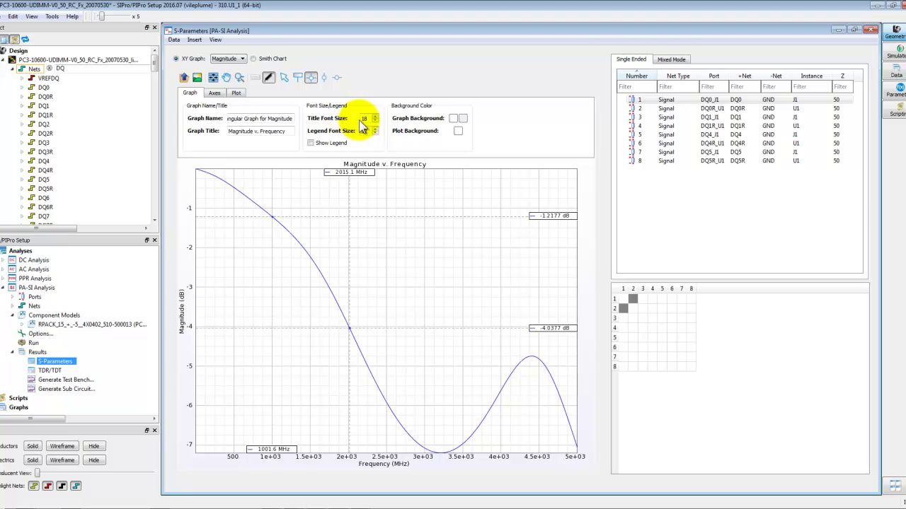
{"action": "left_click", "coordinate": [216, 93]}
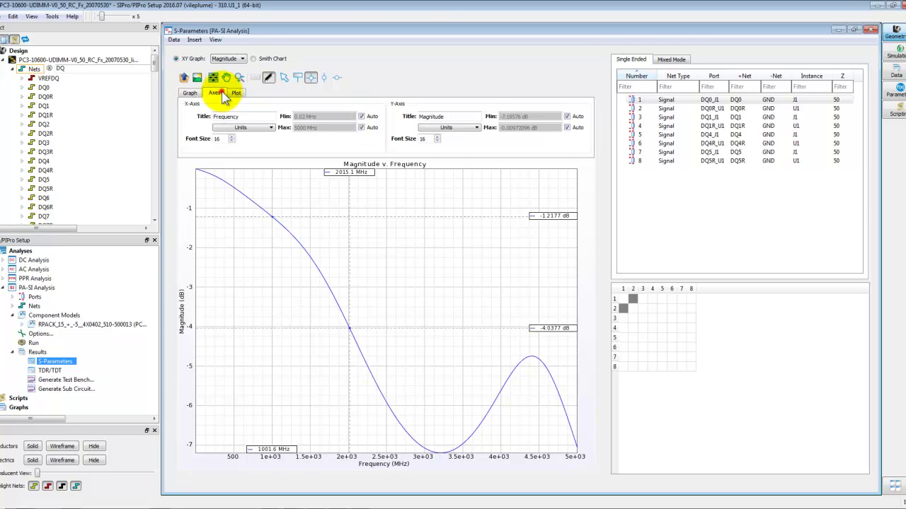
{"action": "left_click", "coordinate": [273, 130]}
{"action": "left_click", "coordinate": [302, 157]}
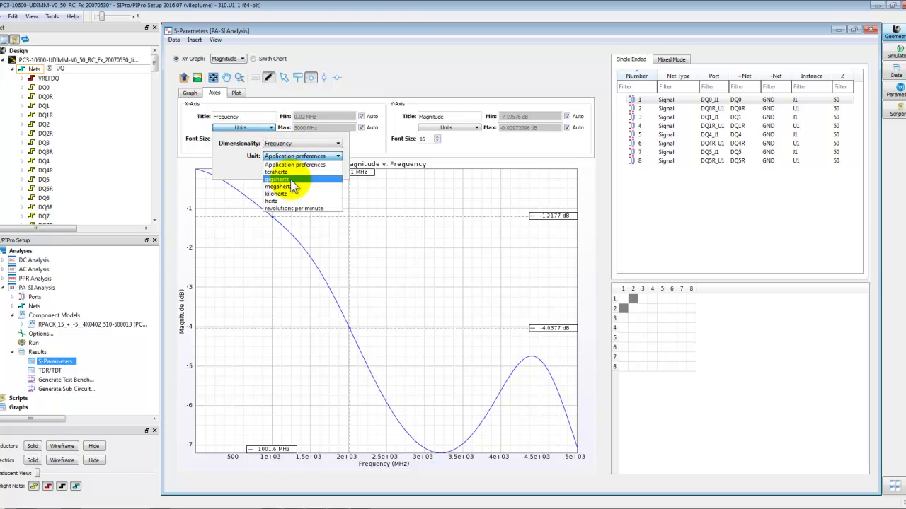
{"action": "left_click", "coordinate": [293, 180]}
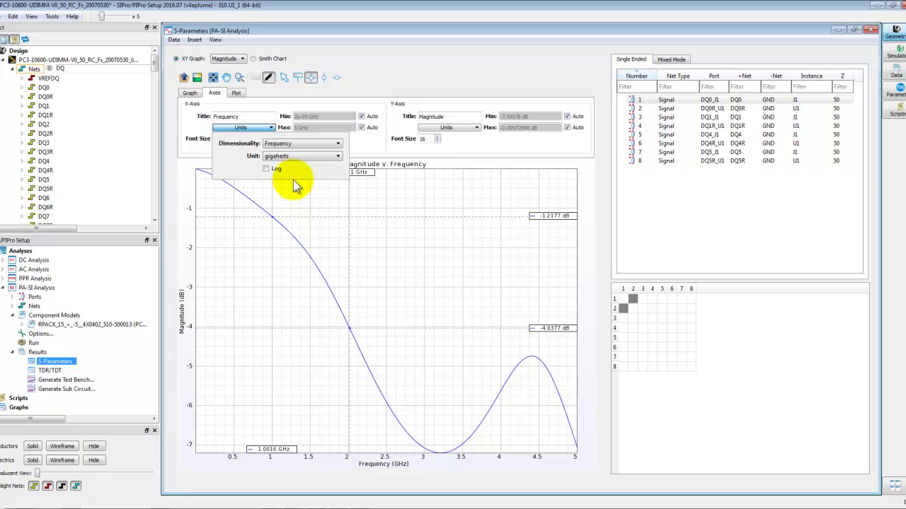
{"action": "left_click", "coordinate": [369, 152]}
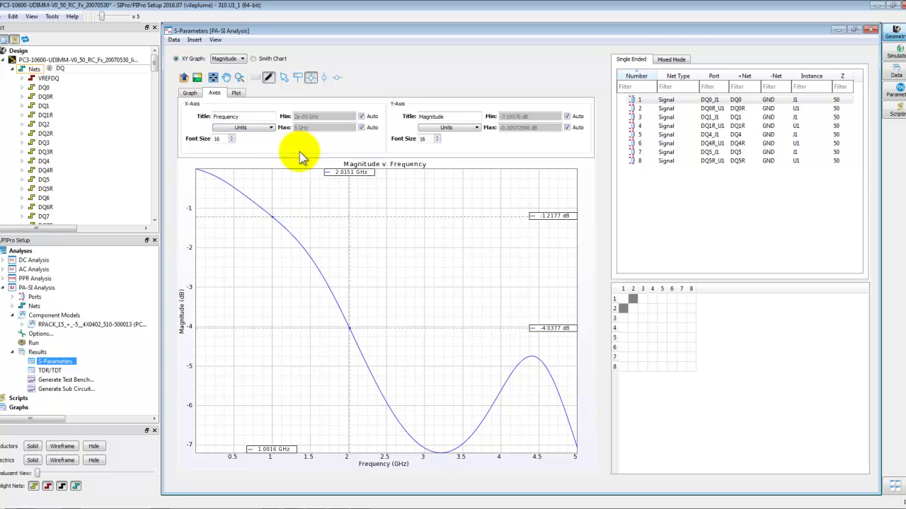
{"action": "left_click", "coordinate": [437, 136]}
{"action": "left_click", "coordinate": [438, 137]}
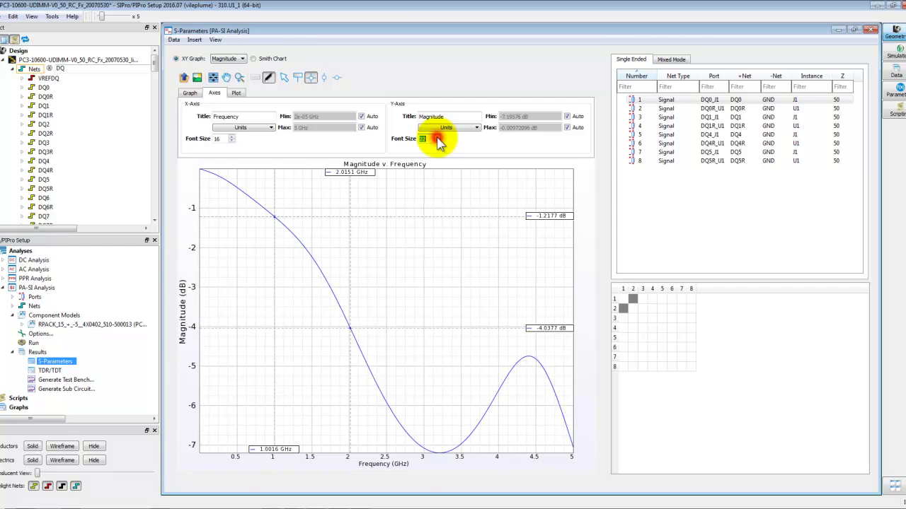
{"action": "left_click", "coordinate": [231, 137]}
{"action": "left_click", "coordinate": [231, 136]}
{"action": "left_click", "coordinate": [231, 137]}
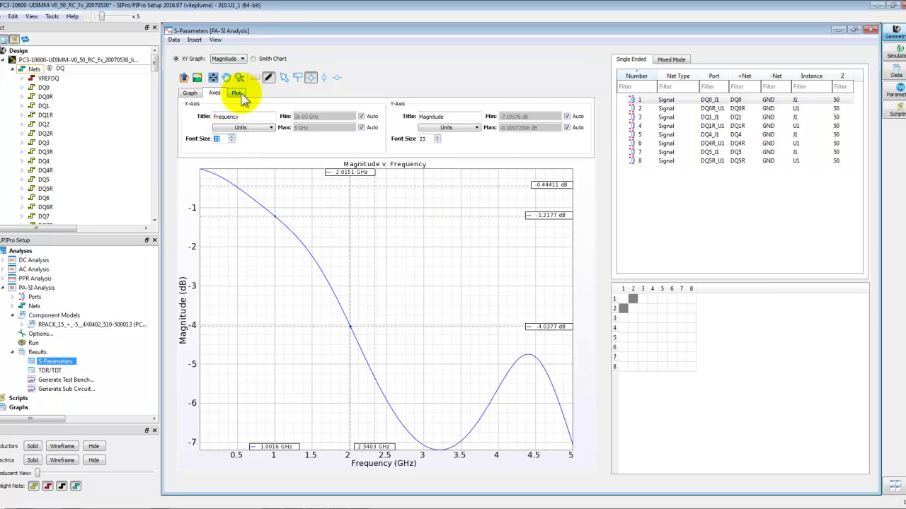
- Give the S(1,2) trace a heavier line weight and hide the plot properties
{"action": "left_click", "coordinate": [237, 94]}
{"action": "left_click", "coordinate": [242, 107]}
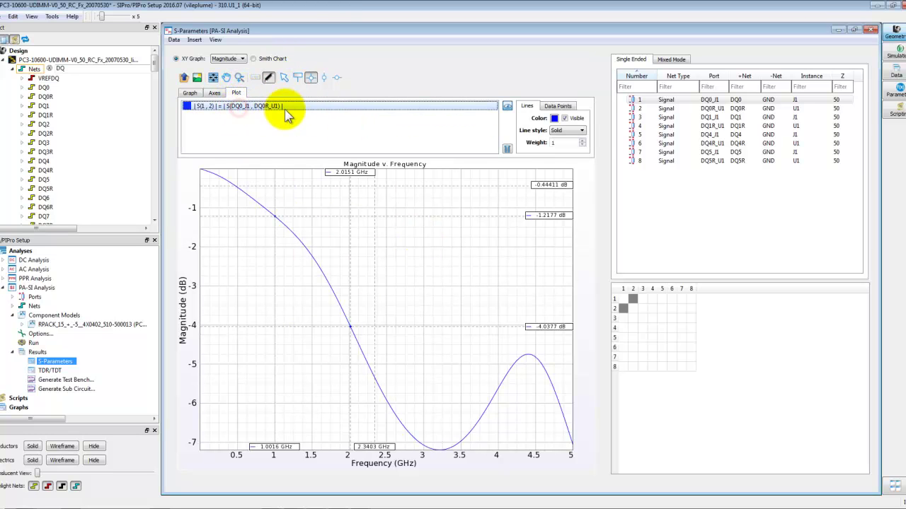
{"action": "left_click", "coordinate": [584, 140]}
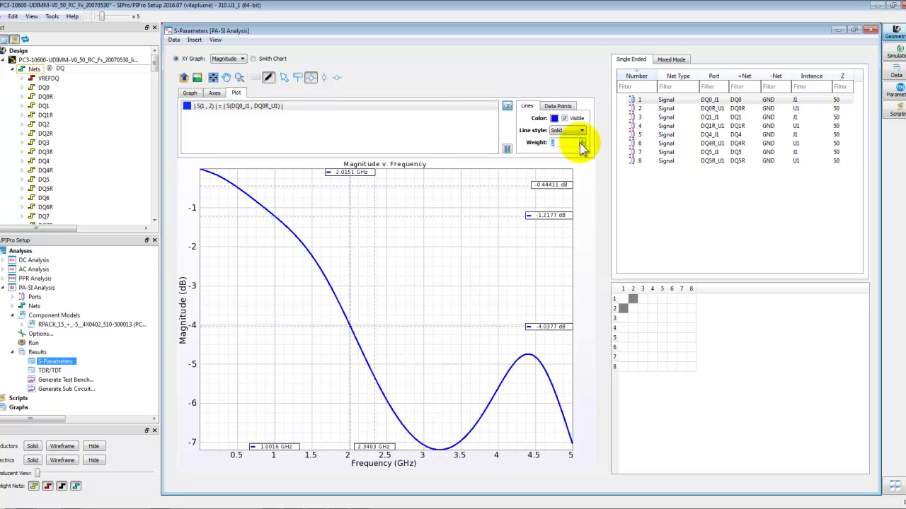
{"action": "left_click", "coordinate": [268, 77]}
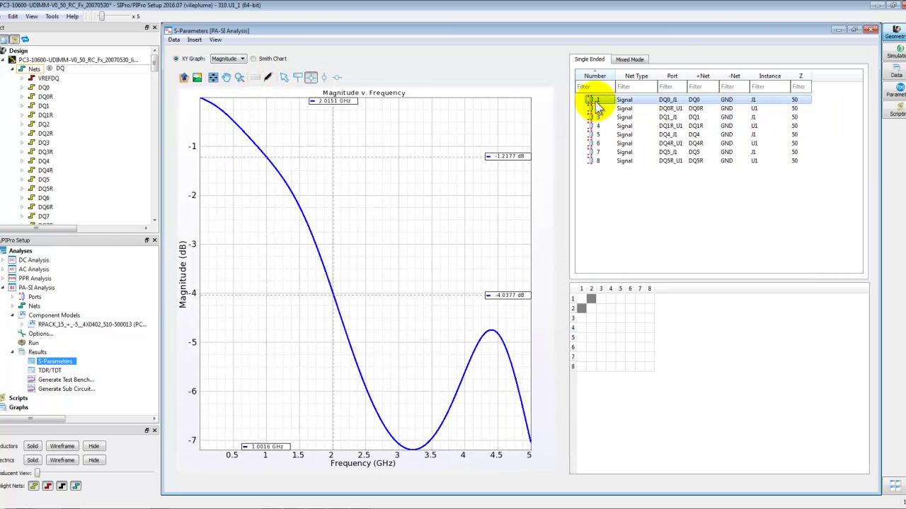
- Plot the S(1,3), S(1,4), S(3,3), S(3,6), S(5,6) and S(6,7) curves for comparison
{"action": "left_click", "coordinate": [600, 301]}
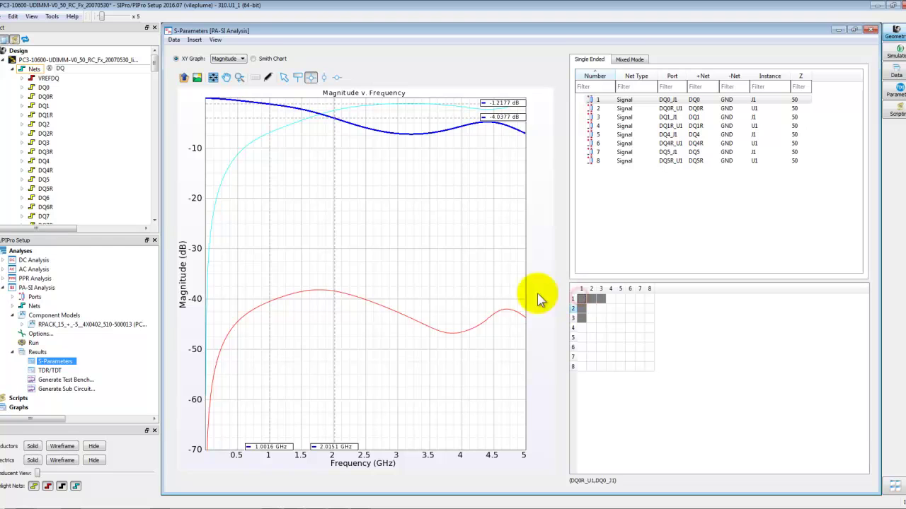
{"action": "left_click", "coordinate": [233, 222]}
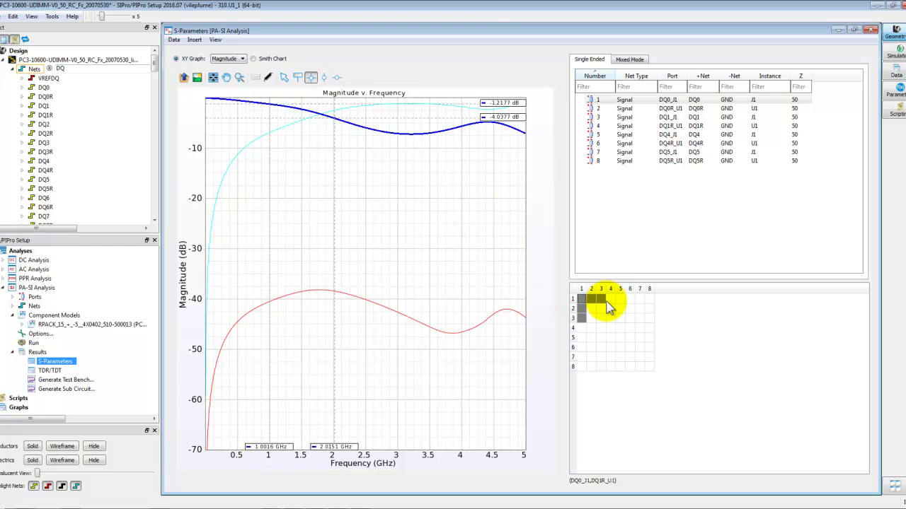
{"action": "left_click", "coordinate": [610, 299]}
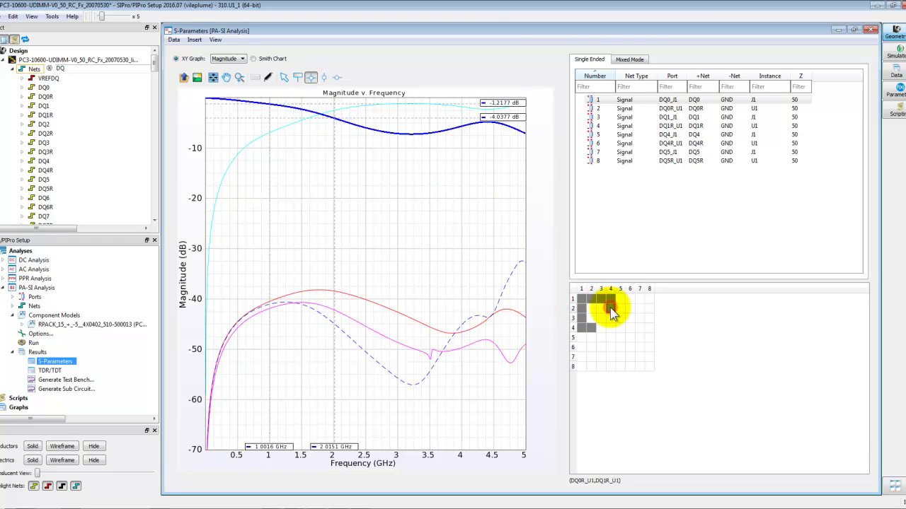
{"action": "left_click", "coordinate": [602, 318]}
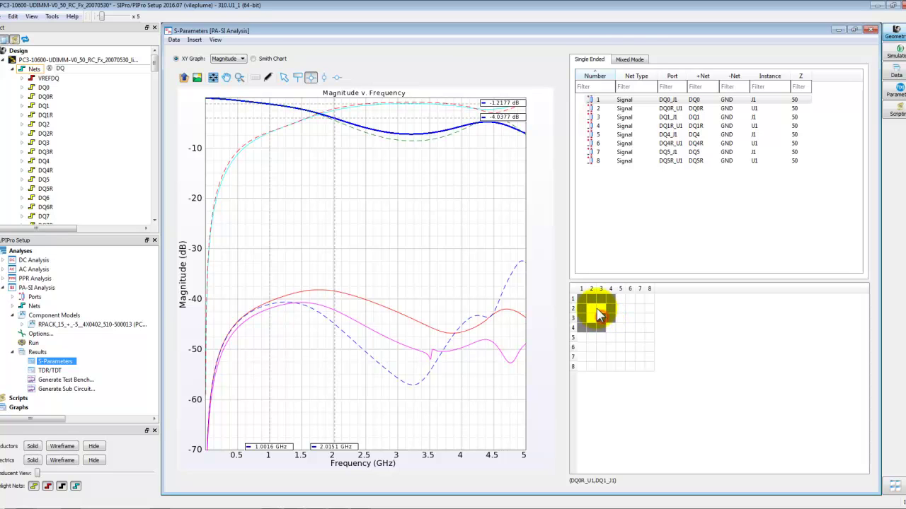
{"action": "left_click", "coordinate": [630, 318]}
{"action": "left_click", "coordinate": [629, 338]}
{"action": "left_click", "coordinate": [638, 346]}
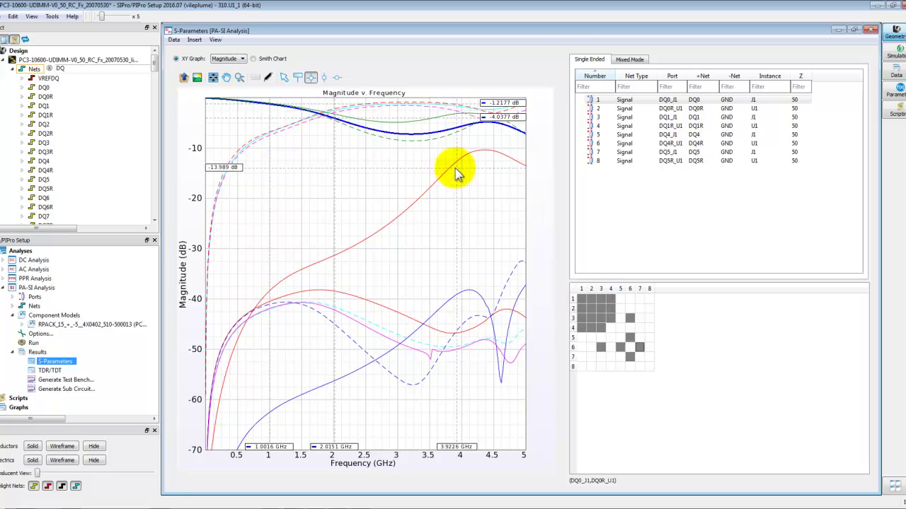
- Remove all plots, plot S(1,2), toggle S(1,3) and S(3,3) off again, then show Mixed Mode
{"action": "right_click", "coordinate": [603, 200]}
{"action": "left_click", "coordinate": [639, 207]}
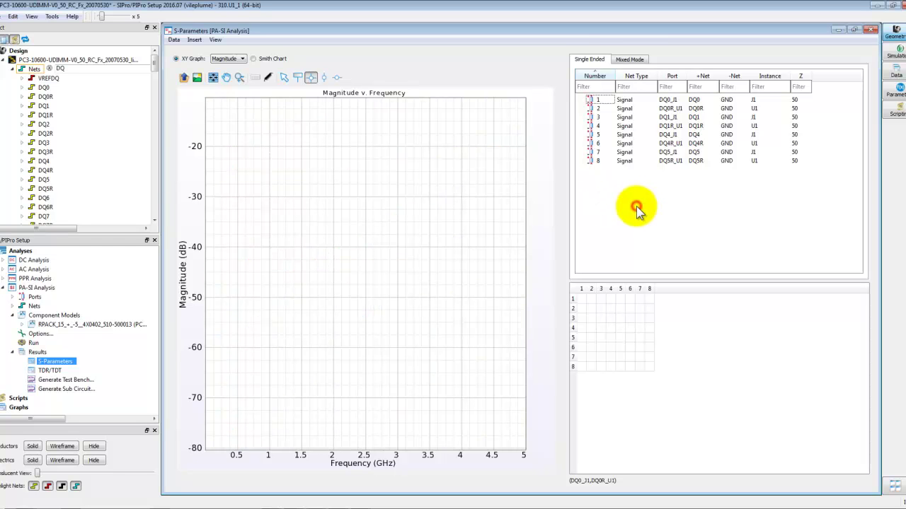
{"action": "left_click", "coordinate": [590, 299]}
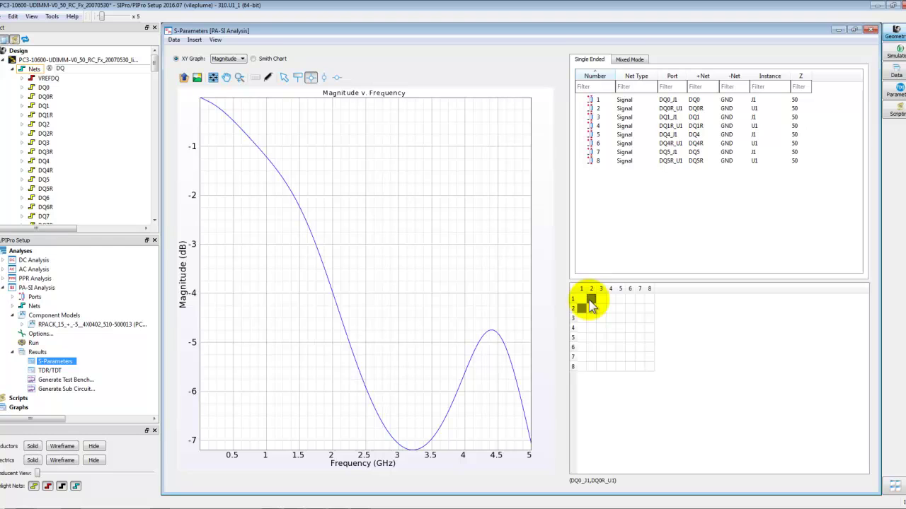
{"action": "left_click", "coordinate": [601, 298]}
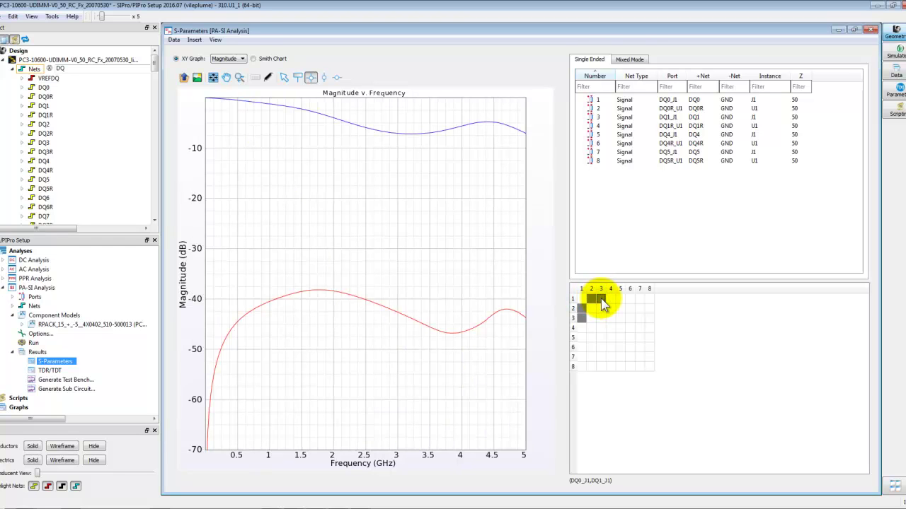
{"action": "left_click", "coordinate": [601, 299]}
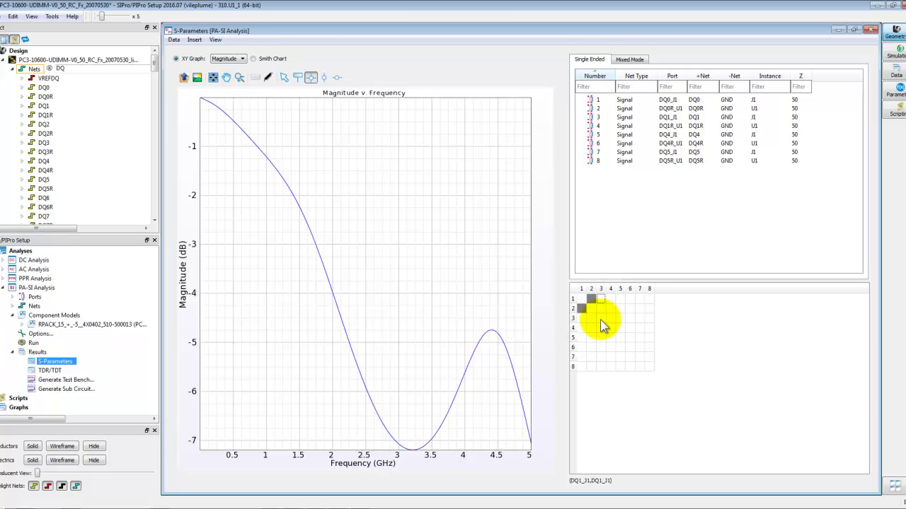
{"action": "left_click", "coordinate": [600, 318]}
{"action": "left_click", "coordinate": [600, 320]}
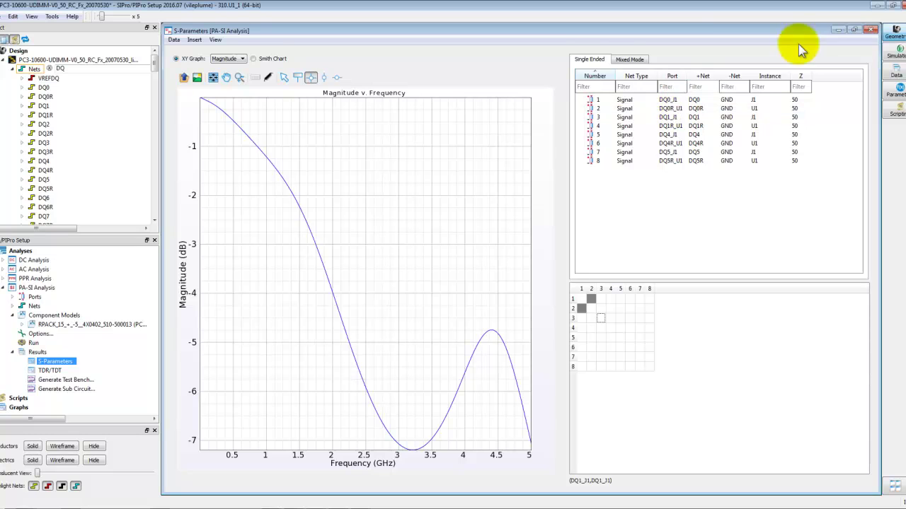
{"action": "left_click", "coordinate": [642, 63]}
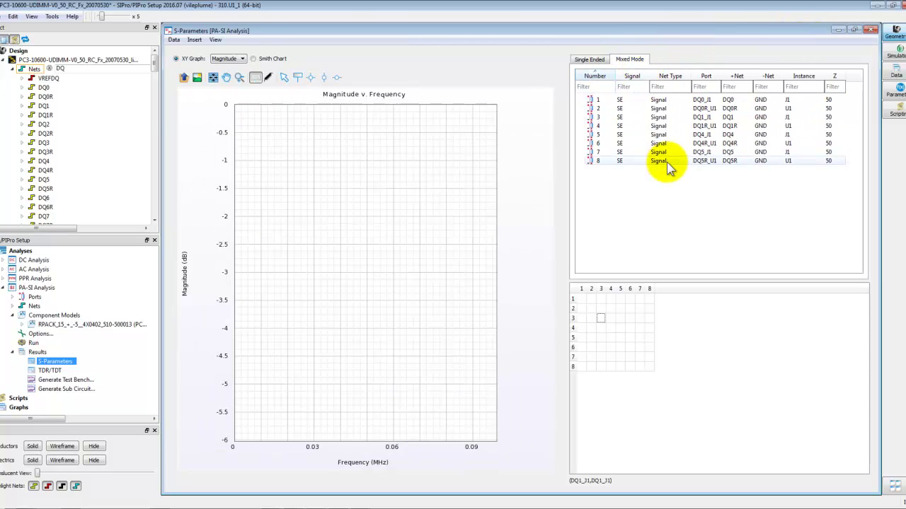
- Select ports 1 and 2, leave them unpaired, and close the S-Parameters viewer
{"action": "left_click", "coordinate": [615, 108]}
{"action": "left_click", "coordinate": [603, 100], "text": "shift"}
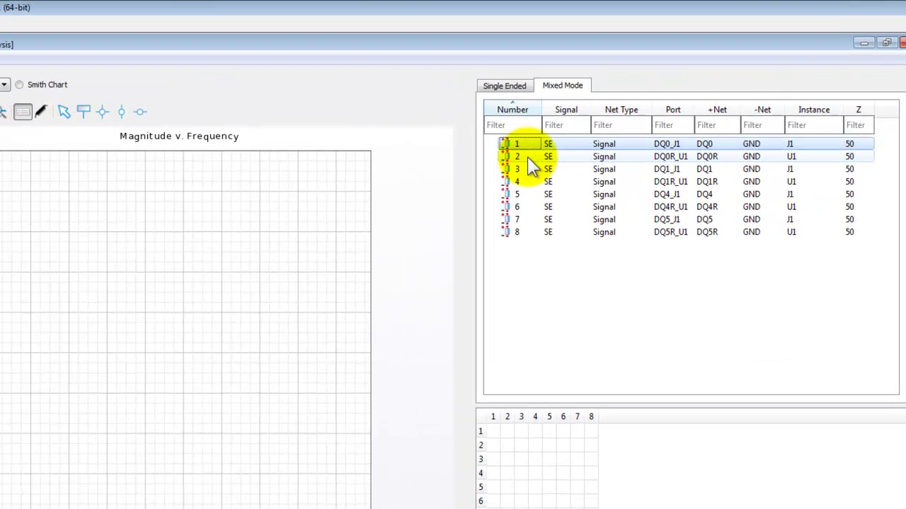
{"action": "left_click", "coordinate": [528, 157], "text": "shift"}
{"action": "right_click", "coordinate": [524, 158]}
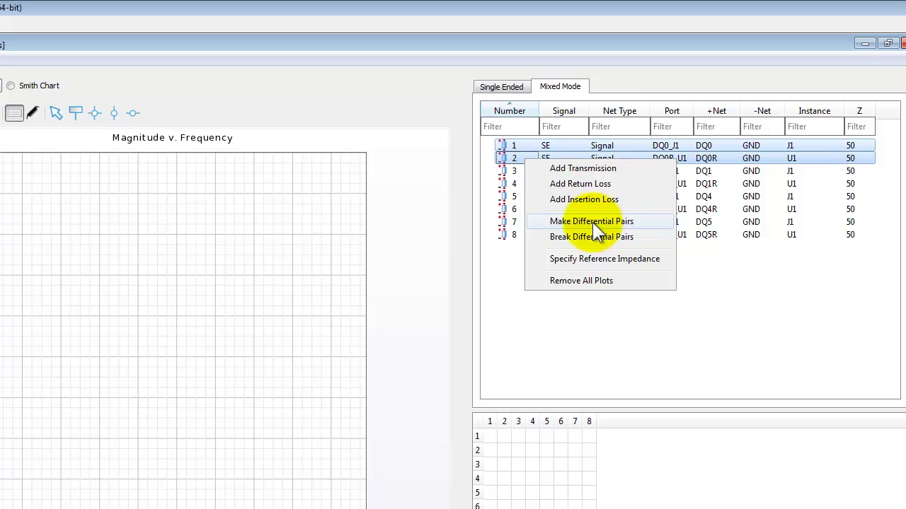
{"action": "left_click", "coordinate": [508, 272]}
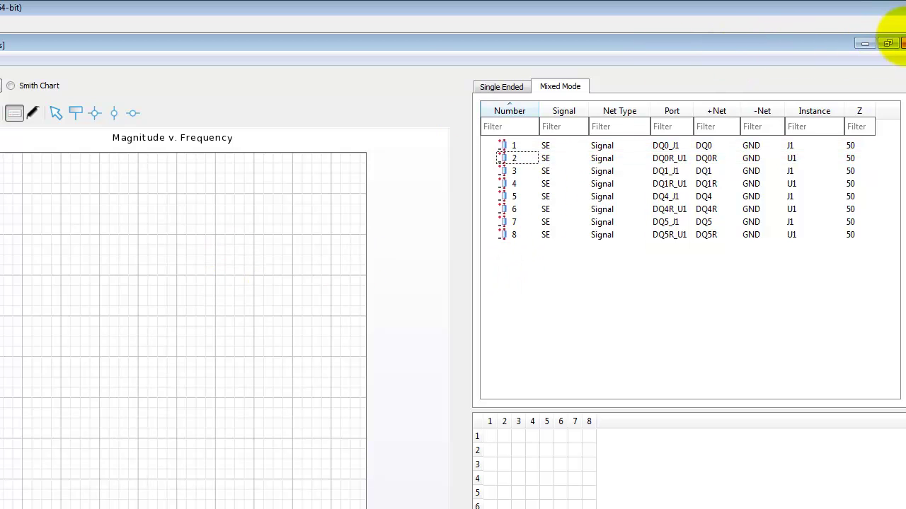
{"action": "left_click", "coordinate": [900, 43]}
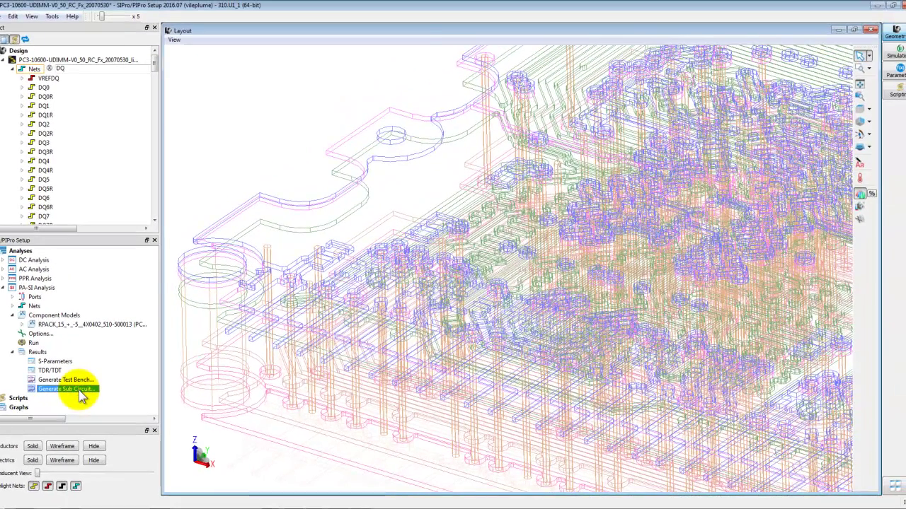
- Generate the PA-SI Analysis sub-circuit, then exit SIPro/PIPro saving the modified project
{"action": "double_click", "coordinate": [82, 396]}
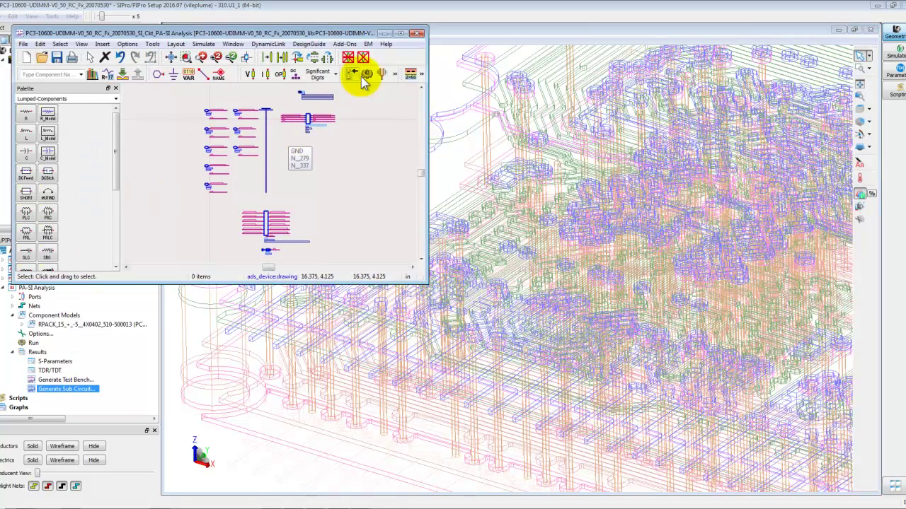
{"action": "left_click", "coordinate": [418, 35]}
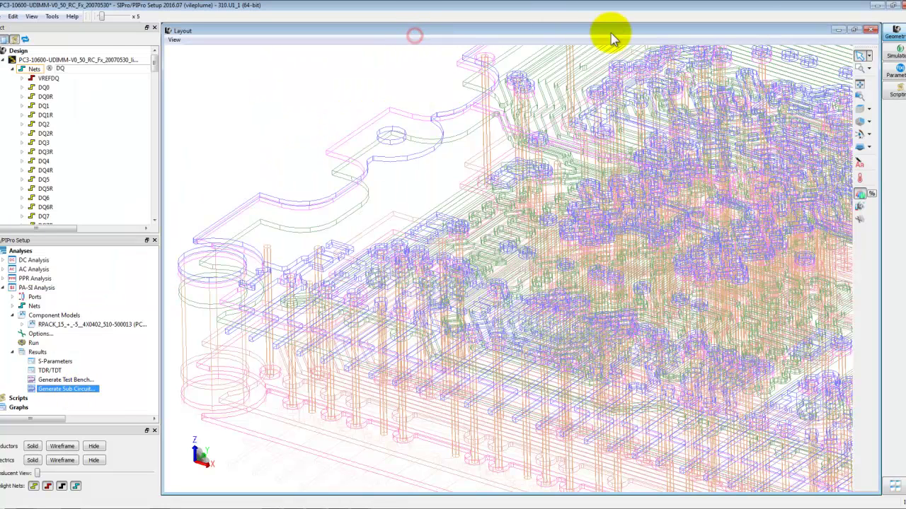
{"action": "left_click", "coordinate": [897, 5]}
{"action": "left_click", "coordinate": [463, 276]}
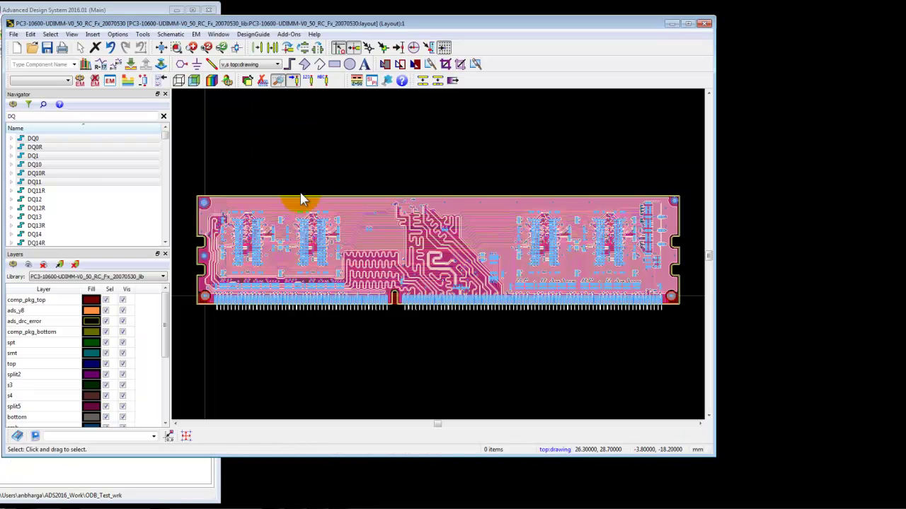
- Close the board layout and create a new schematic named TestBench
{"action": "left_click", "coordinate": [705, 23]}
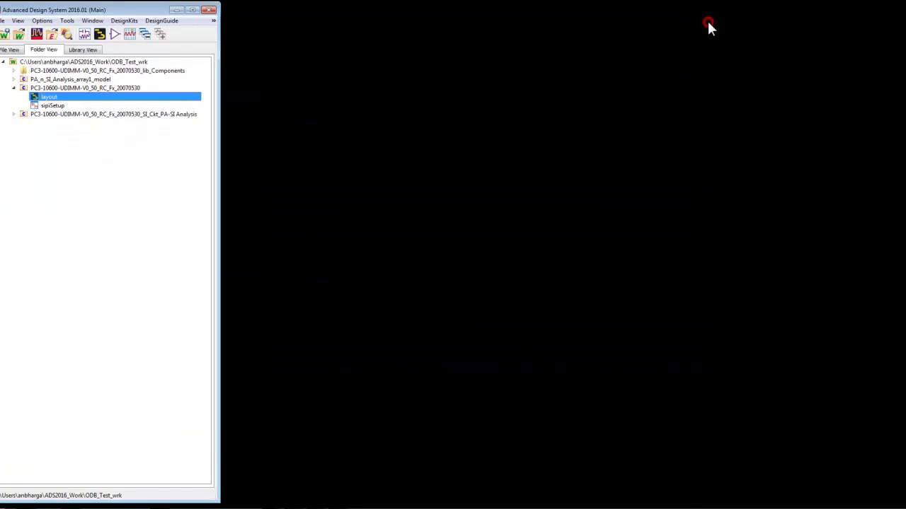
{"action": "left_click", "coordinate": [85, 36]}
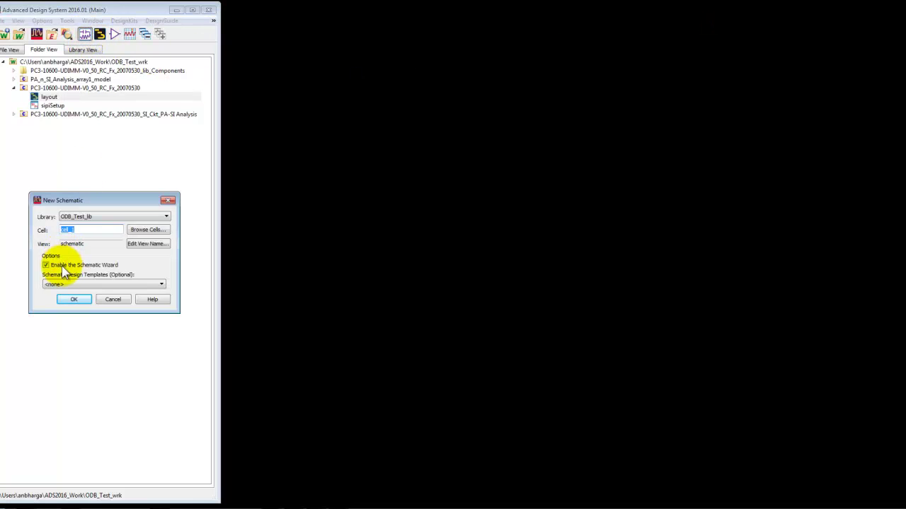
{"action": "left_click_drag", "start_coordinate": [81, 230], "coordinate": [62, 231]}
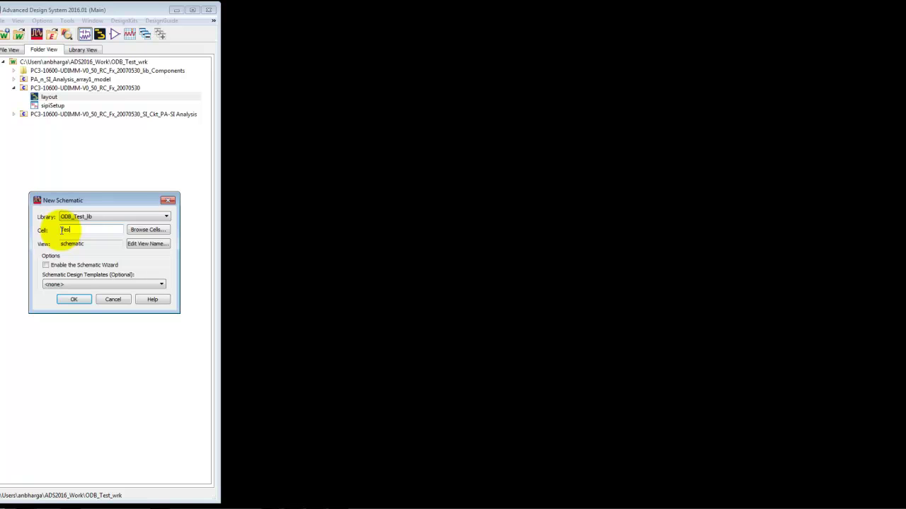
{"action": "type", "text": "TestBench"}
{"action": "key", "text": "Return"}
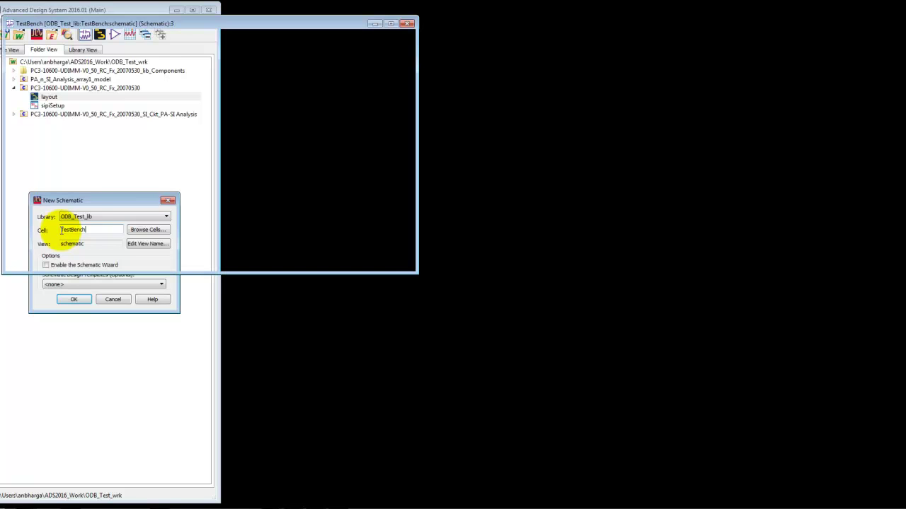
{"action": "left_click_drag", "start_coordinate": [196, 23], "coordinate": [381, 94]}
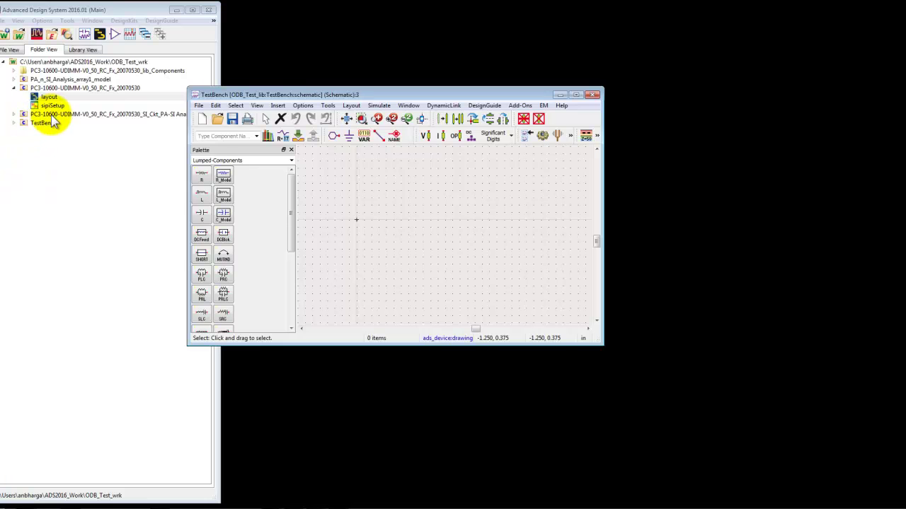
- Place the SI_Ckt PA-SI Analysis channel symbol once in the enlarged TestBench schematic
{"action": "left_click", "coordinate": [167, 114]}
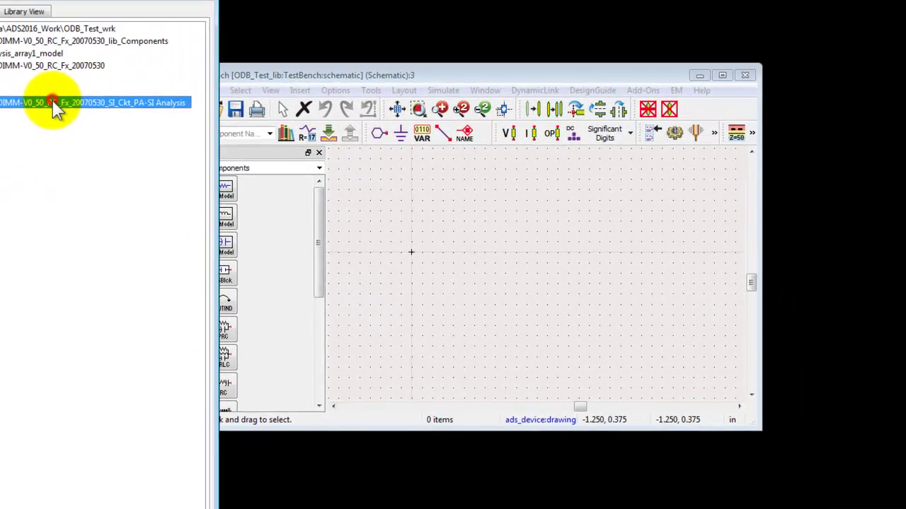
{"action": "left_click_drag", "start_coordinate": [53, 102], "coordinate": [341, 227]}
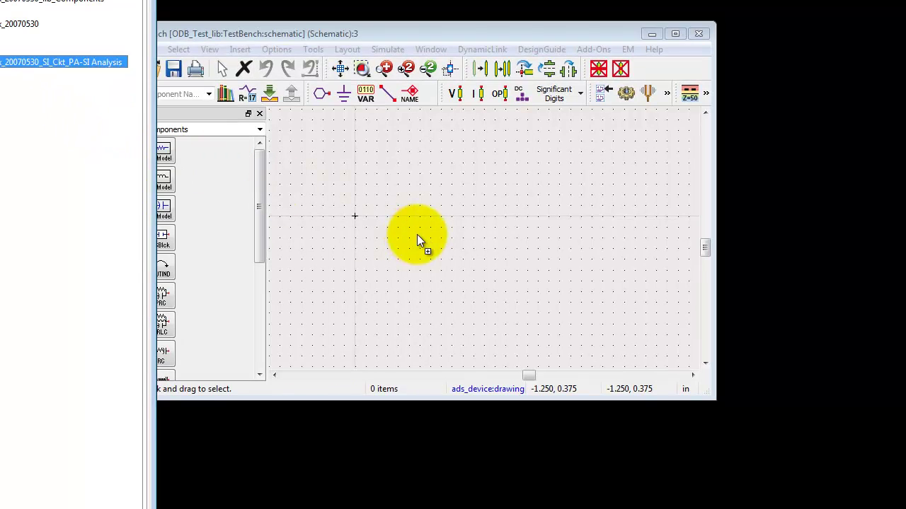
{"action": "left_click_drag", "start_coordinate": [417, 241], "coordinate": [428, 216]}
{"action": "left_click", "coordinate": [428, 207]}
{"action": "key", "text": "Escape"}
{"action": "left_click_drag", "start_coordinate": [713, 398], "coordinate": [797, 489]}
{"action": "scroll", "coordinate": [521, 283], "scroll_direction": "up", "scroll_amount": 5}
{"action": "scroll", "coordinate": [506, 272], "scroll_direction": "up", "scroll_amount": 1}
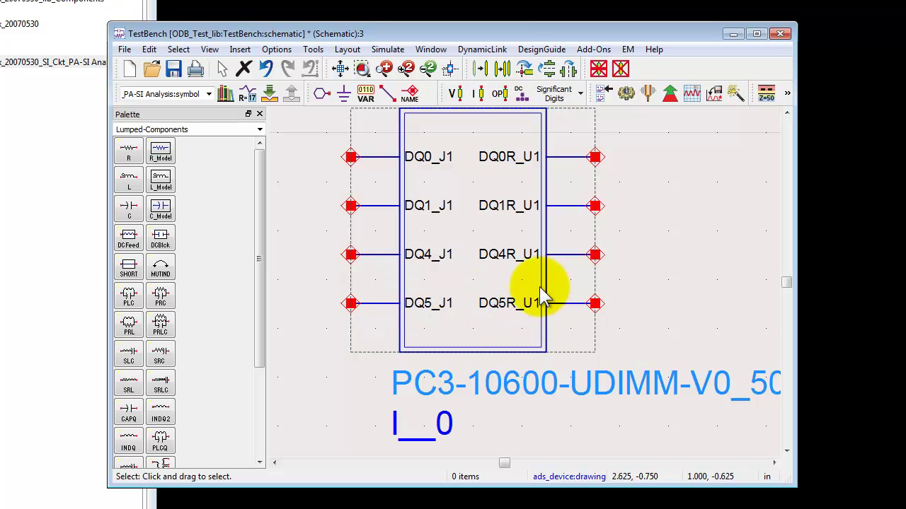
{"action": "scroll", "coordinate": [513, 280], "scroll_direction": "down", "scroll_amount": 4}
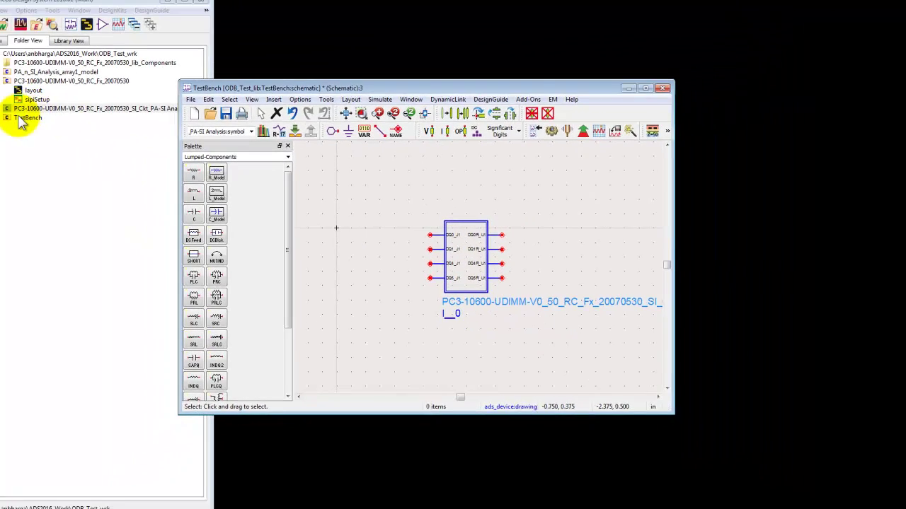
- Push into the placed channel block's sub-circuit in a maximized window
{"action": "double_click", "coordinate": [5, 109]}
{"action": "left_click", "coordinate": [28, 118]}
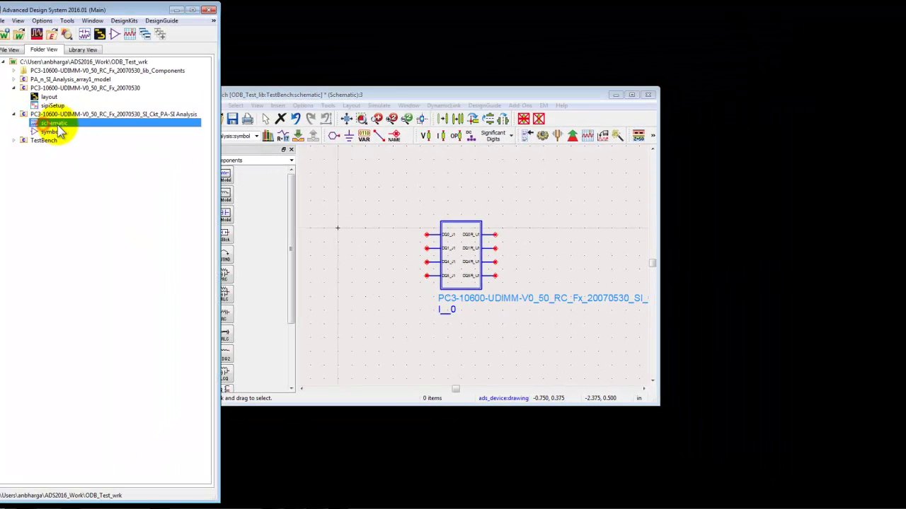
{"action": "double_click", "coordinate": [43, 125]}
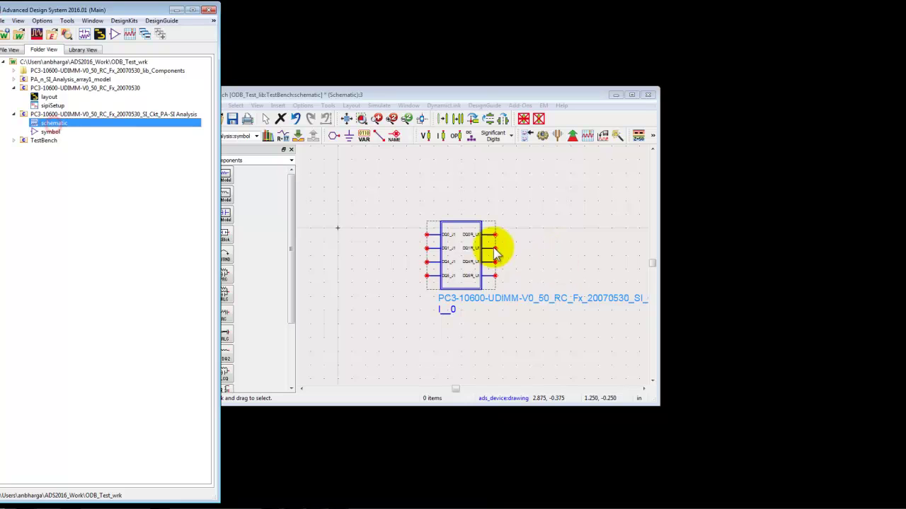
{"action": "left_click", "coordinate": [471, 244]}
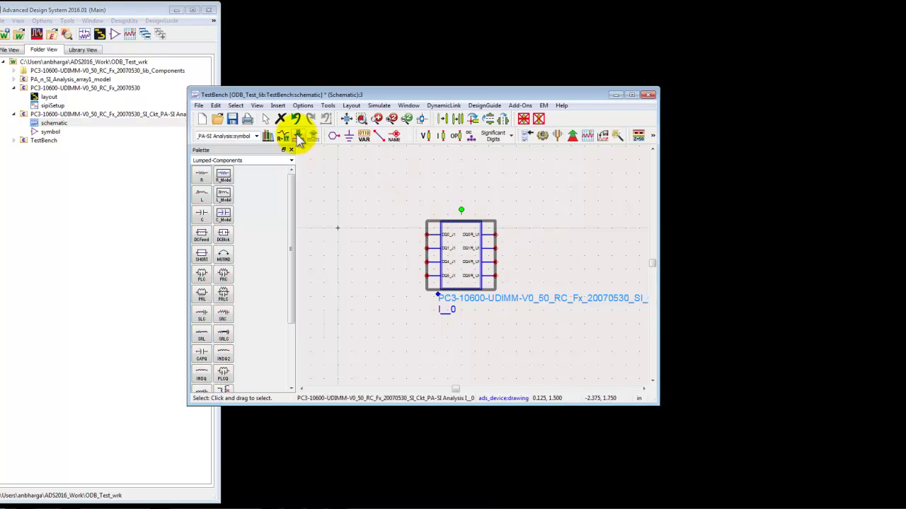
{"action": "left_click", "coordinate": [297, 138]}
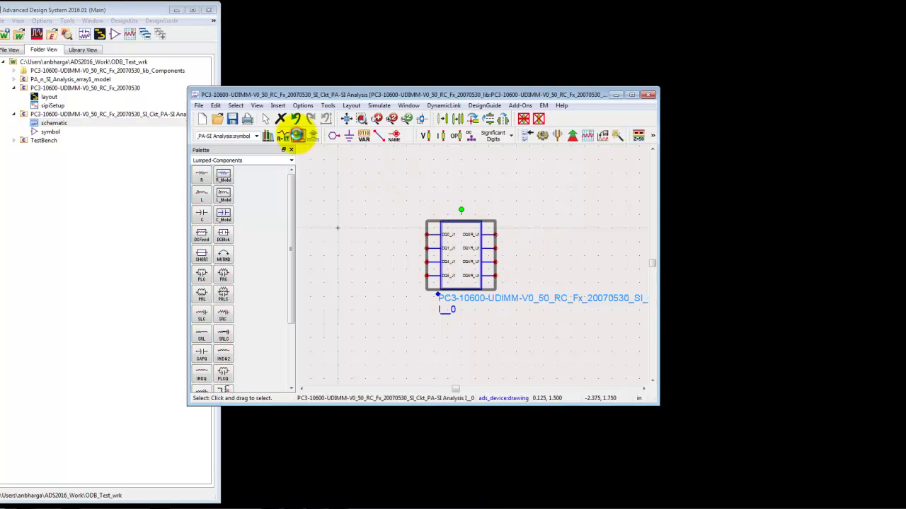
{"action": "double_click", "coordinate": [348, 95]}
{"action": "scroll", "coordinate": [493, 405], "scroll_direction": "up", "scroll_amount": 4}
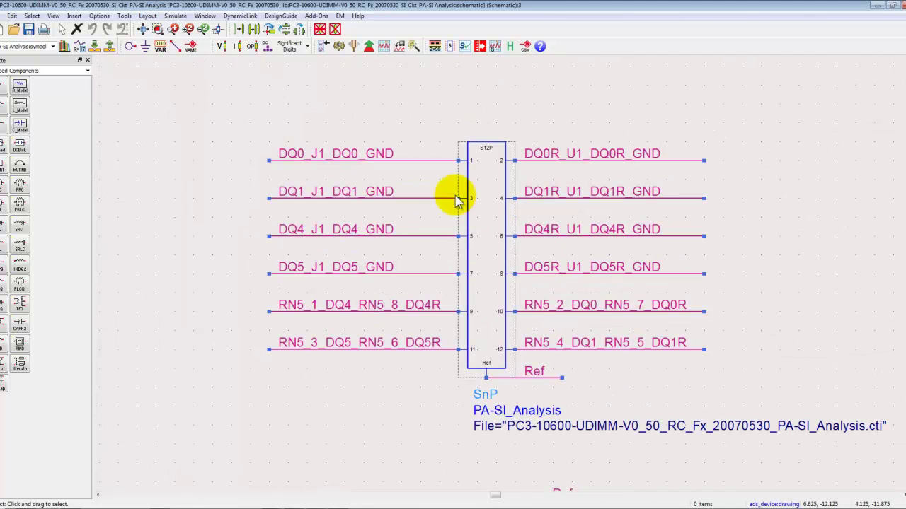
- Check the SnP component's 12-port CITIfile S-parameter data, then close the checker and dialog
{"action": "double_click", "coordinate": [488, 291]}
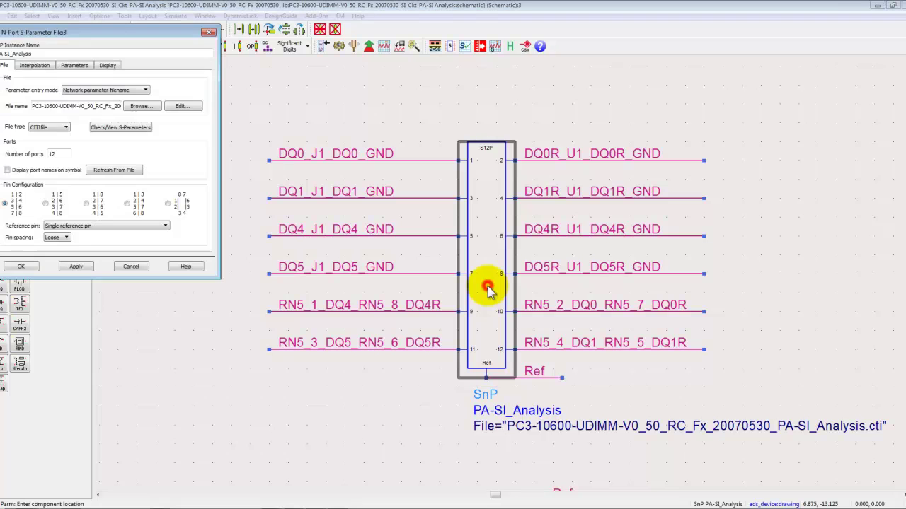
{"action": "left_click", "coordinate": [66, 129]}
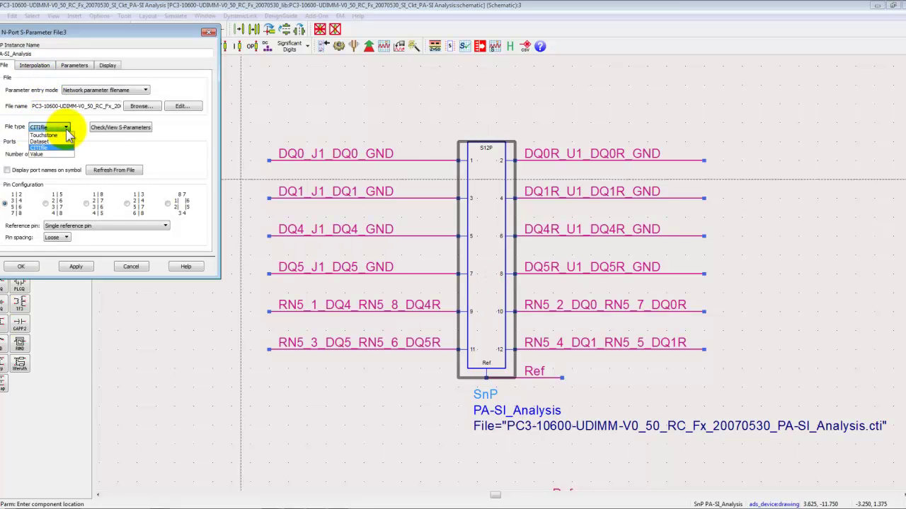
{"action": "left_click", "coordinate": [107, 133]}
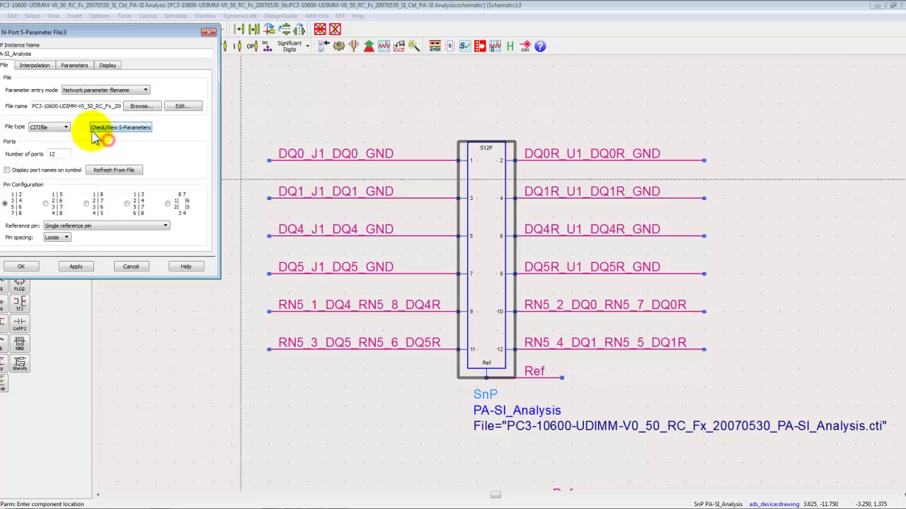
{"action": "left_click", "coordinate": [104, 133]}
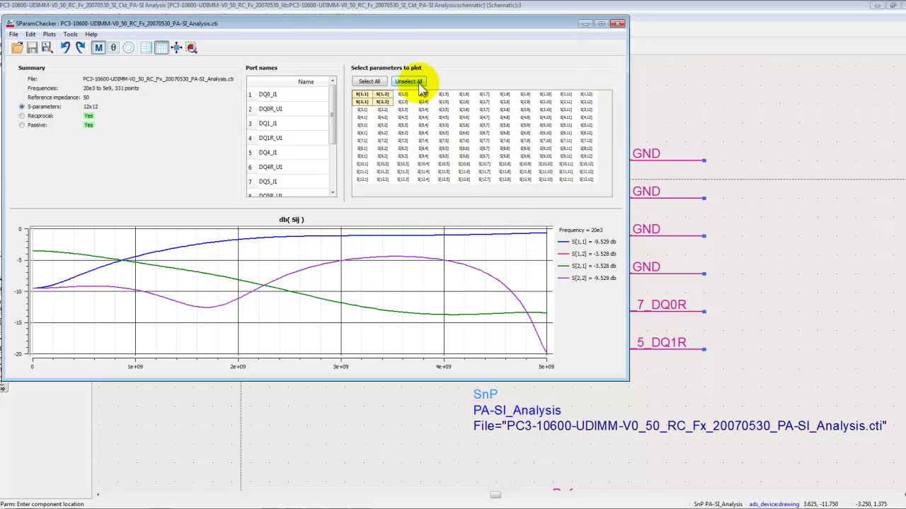
{"action": "left_click", "coordinate": [620, 24]}
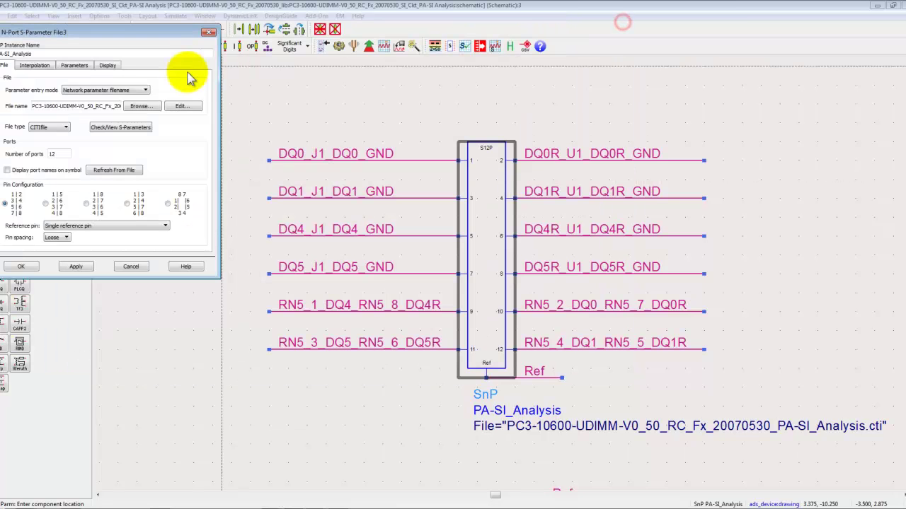
{"action": "left_click", "coordinate": [209, 32]}
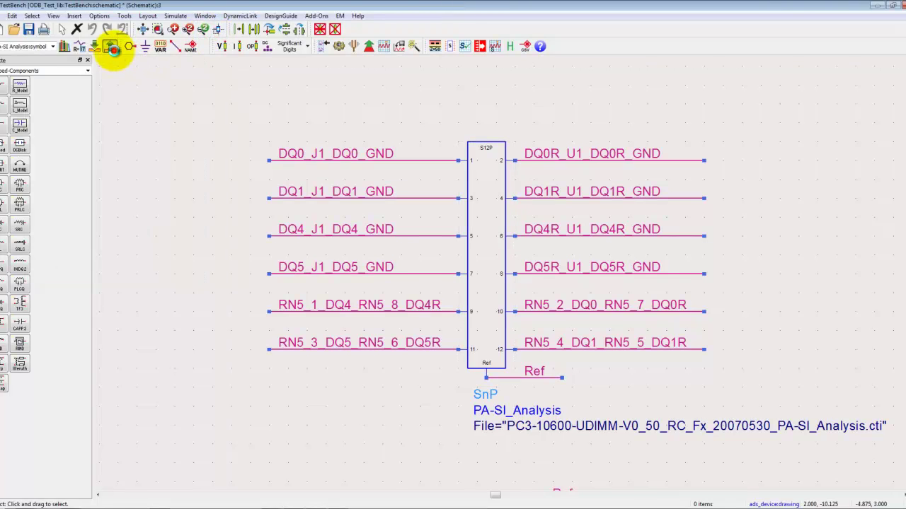
- Pop out to TestBench and place a Simulation-ChannelSim Tx_SingleEnded left of the channel block
{"action": "left_click", "coordinate": [114, 49]}
{"action": "left_click", "coordinate": [374, 344]}
{"action": "left_click", "coordinate": [543, 240]}
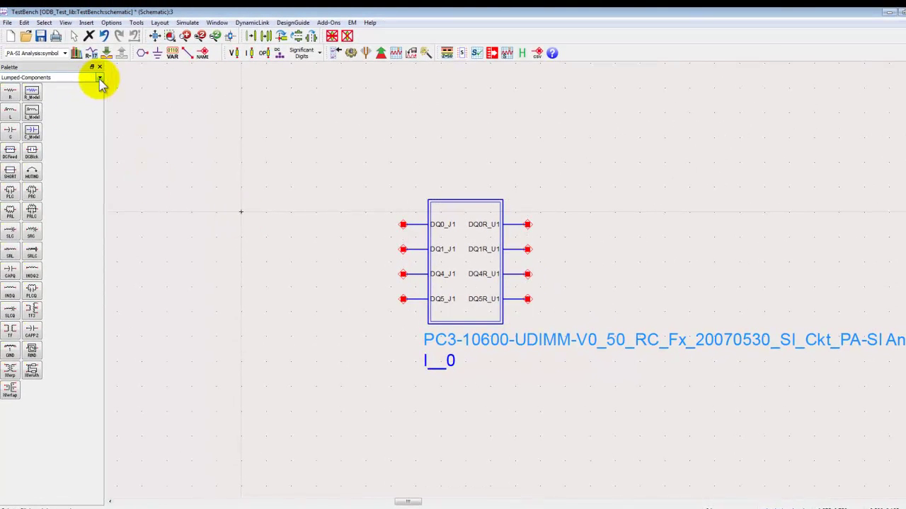
{"action": "left_click", "coordinate": [101, 78]}
{"action": "scroll", "coordinate": [88, 126], "scroll_direction": "down", "scroll_amount": 5}
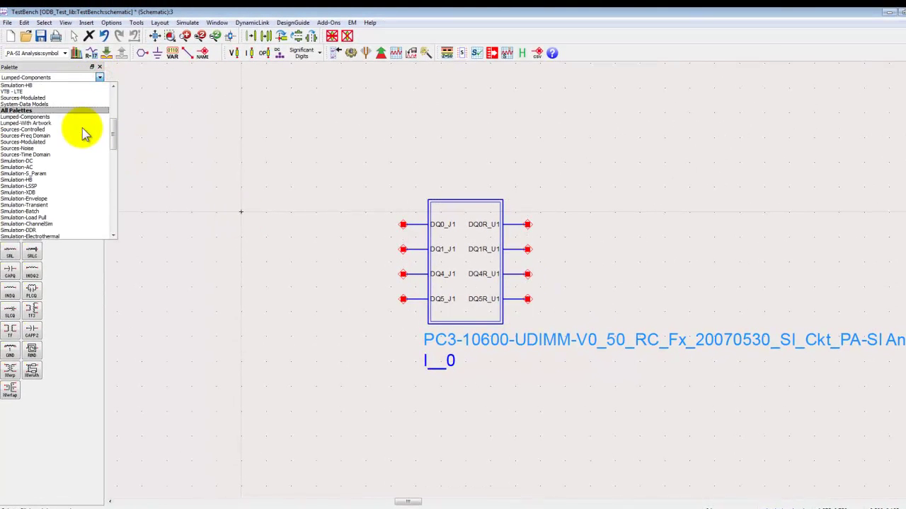
{"action": "scroll", "coordinate": [83, 135], "scroll_direction": "down", "scroll_amount": 1}
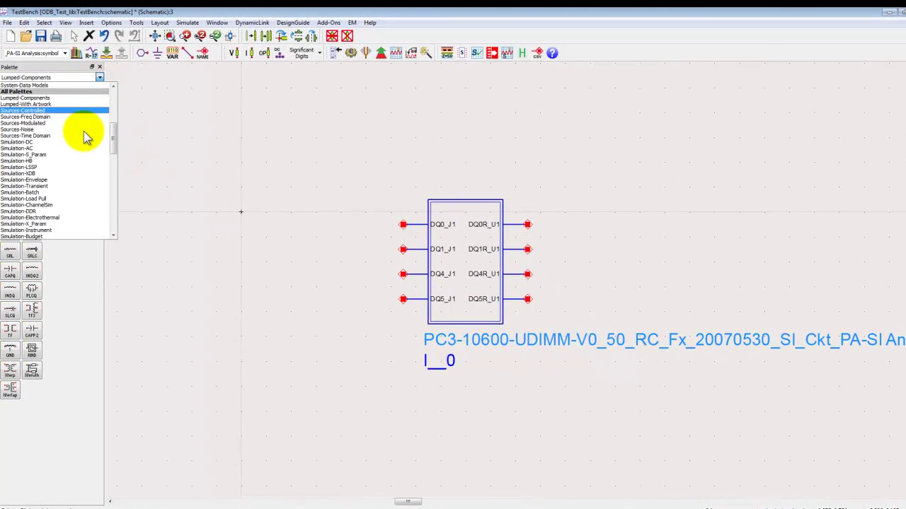
{"action": "left_click", "coordinate": [48, 205]}
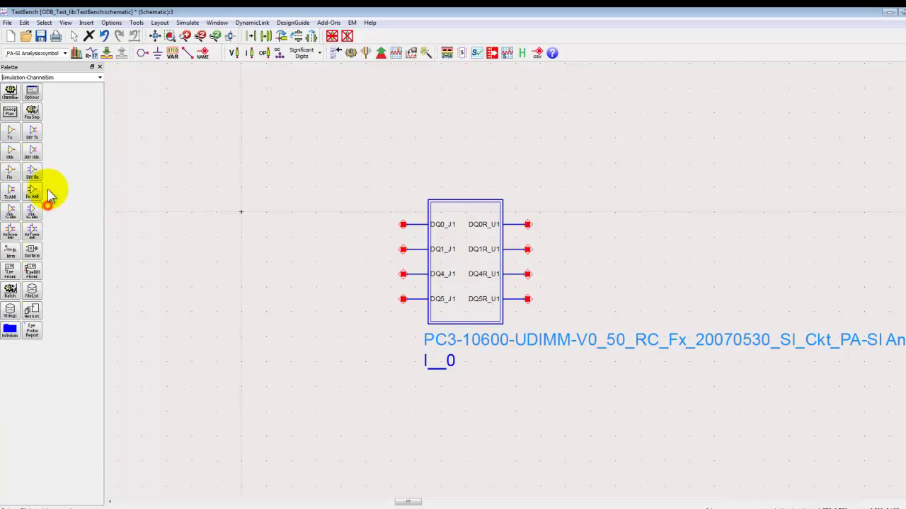
{"action": "left_click", "coordinate": [10, 140]}
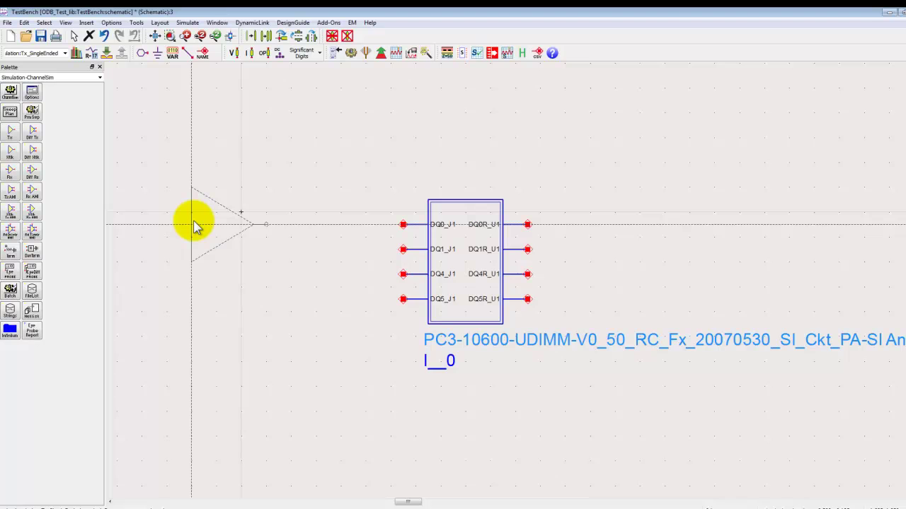
{"action": "left_click", "coordinate": [194, 220]}
{"action": "scroll", "coordinate": [152, 299], "scroll_direction": "down", "scroll_amount": 2}
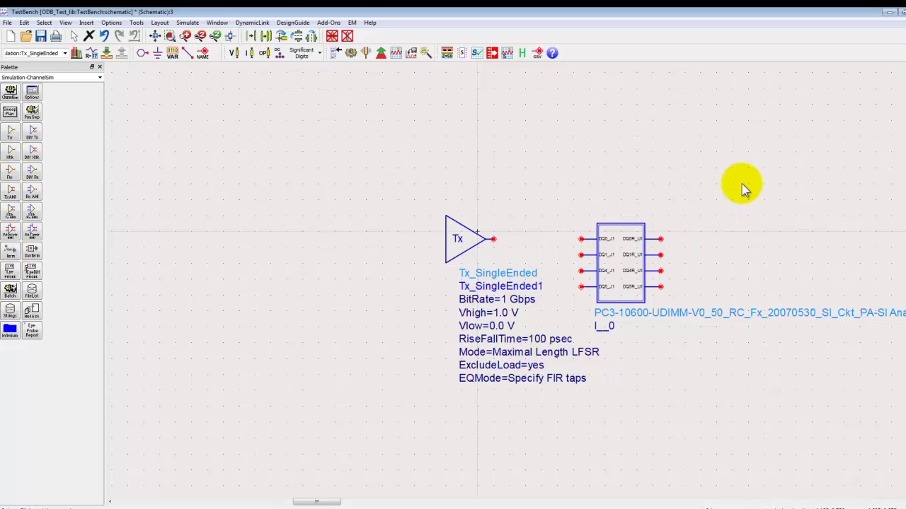
{"action": "left_click", "coordinate": [153, 36]}
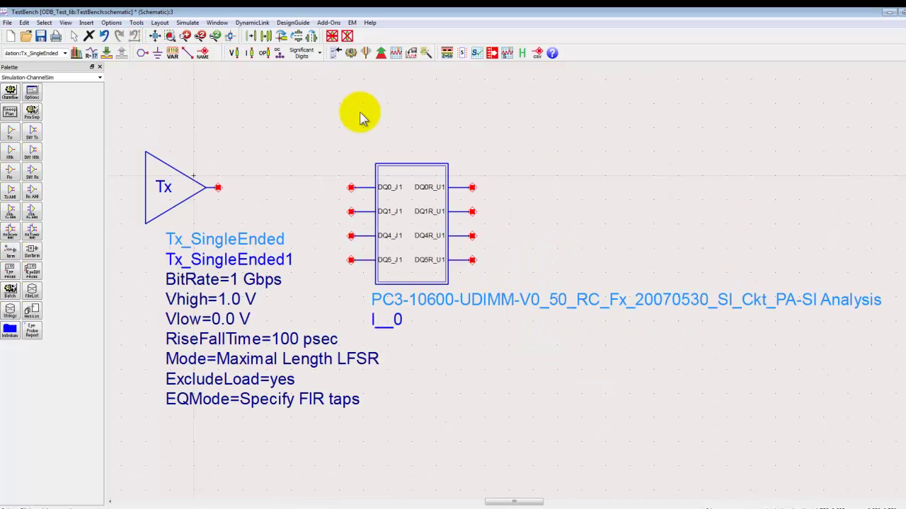
- Place an Rx_SingleEnded receiver and wire Tx to DQ0_J1 and DQ0R_U1 to Rx
{"action": "left_click", "coordinate": [10, 171]}
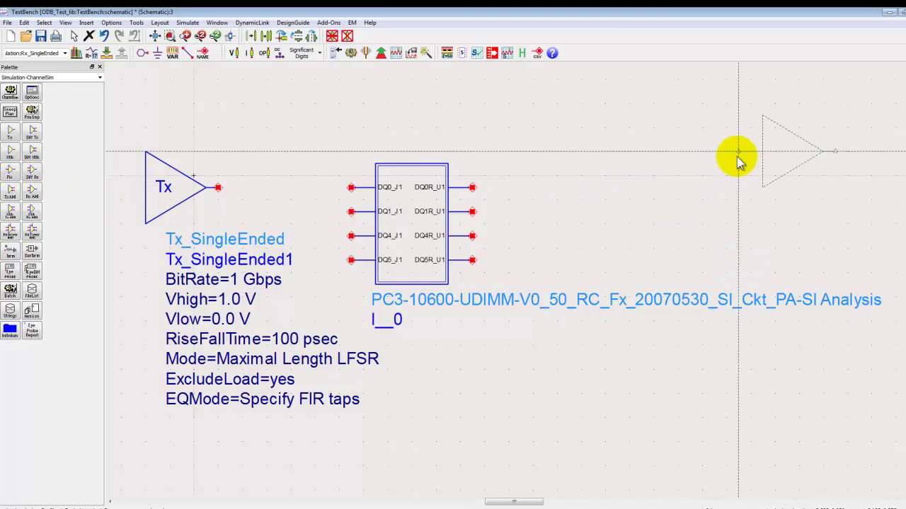
{"action": "left_click", "coordinate": [758, 151]}
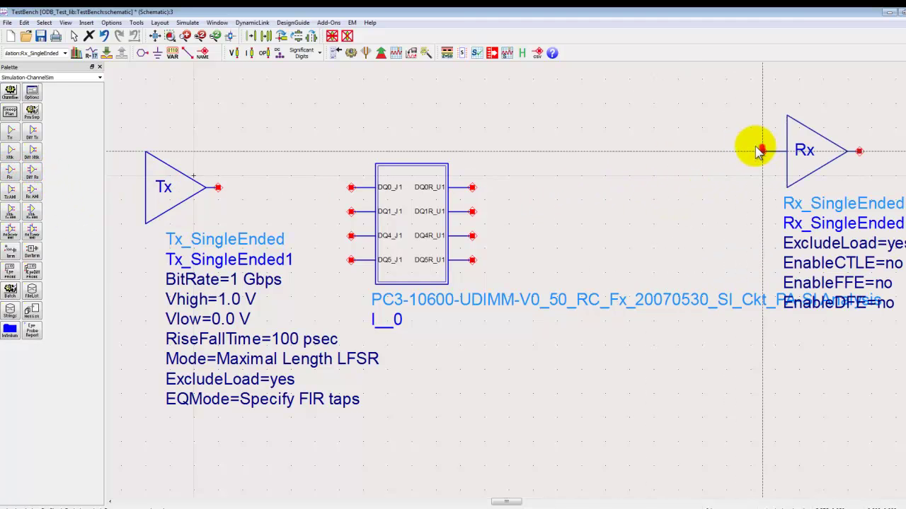
{"action": "left_click", "coordinate": [187, 53]}
{"action": "left_click", "coordinate": [218, 188]}
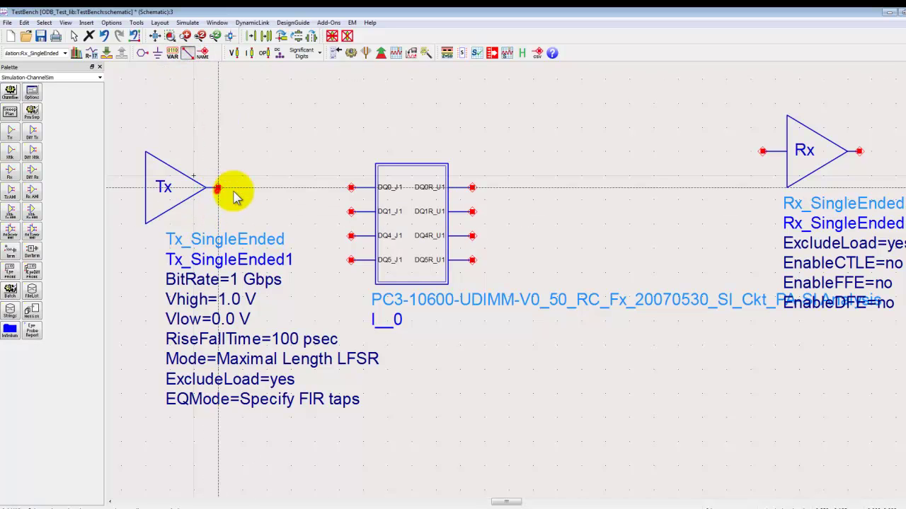
{"action": "left_click", "coordinate": [349, 188]}
{"action": "left_click", "coordinate": [472, 187]}
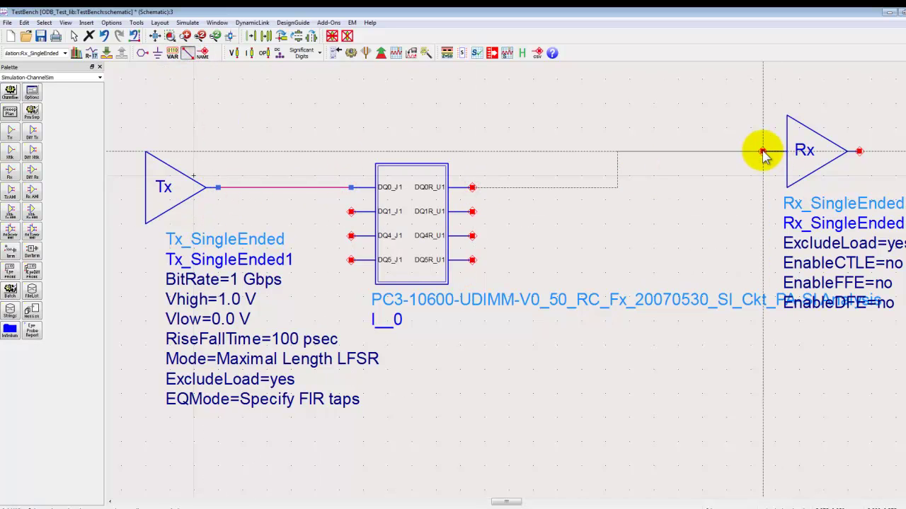
{"action": "left_click", "coordinate": [762, 151]}
{"action": "key", "text": "Escape"}
- Set the transmitter to 2.4 Gbps, 1.0 V high, -1 V low and 50 psec rise/fall
{"action": "double_click", "coordinate": [233, 280]}
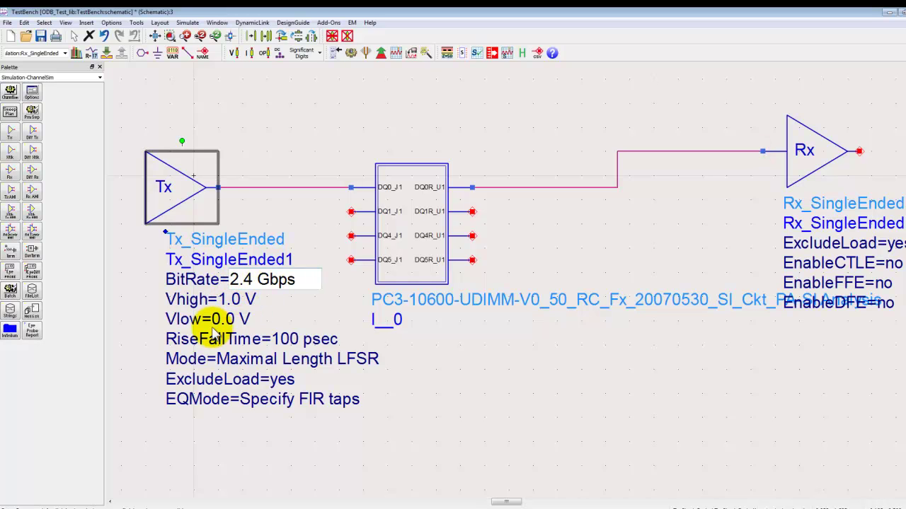
{"action": "double_click", "coordinate": [221, 320]}
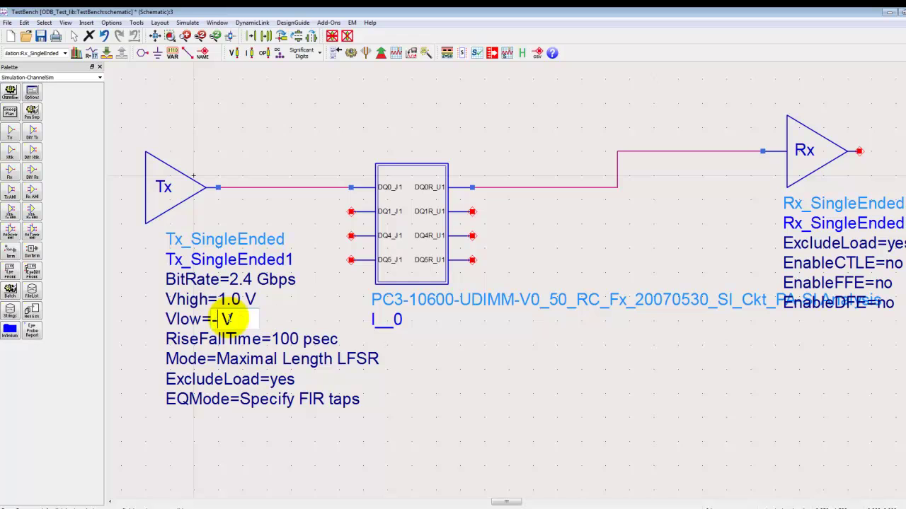
{"action": "double_click", "coordinate": [287, 340]}
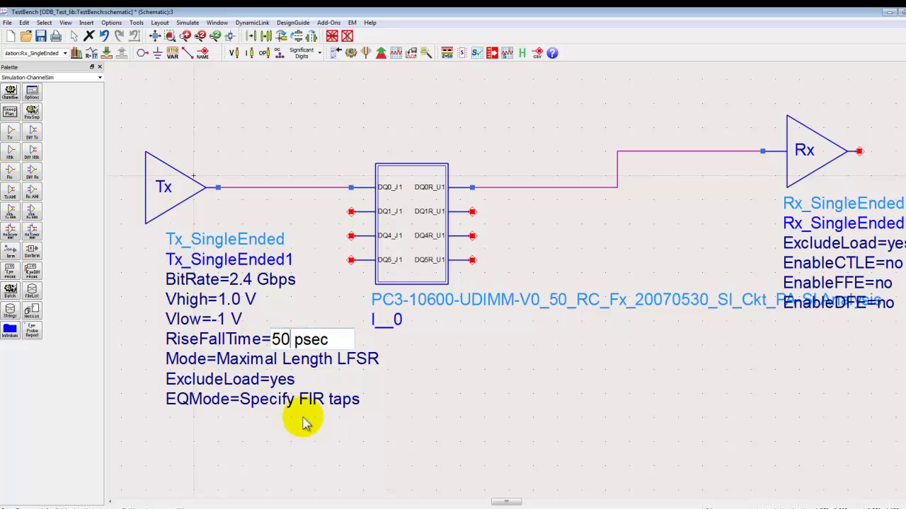
{"action": "double_click", "coordinate": [163, 182]}
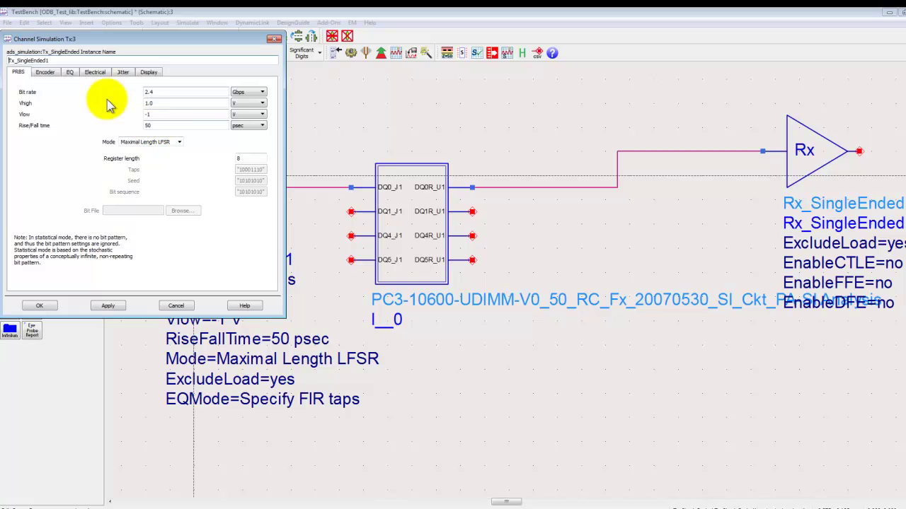
- Uncheck Exclude load to include the Tx 50 Ohm load, keep No encoder, and apply
{"action": "left_click", "coordinate": [90, 78]}
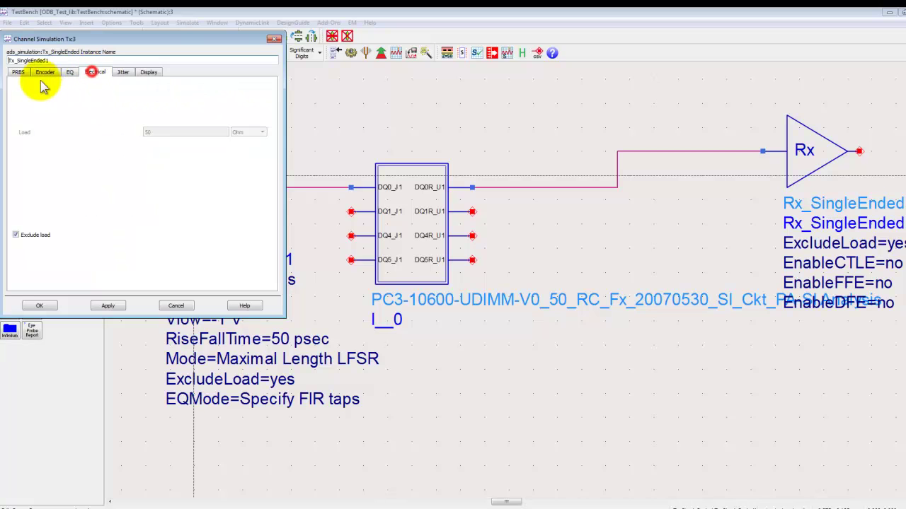
{"action": "left_click", "coordinate": [25, 237]}
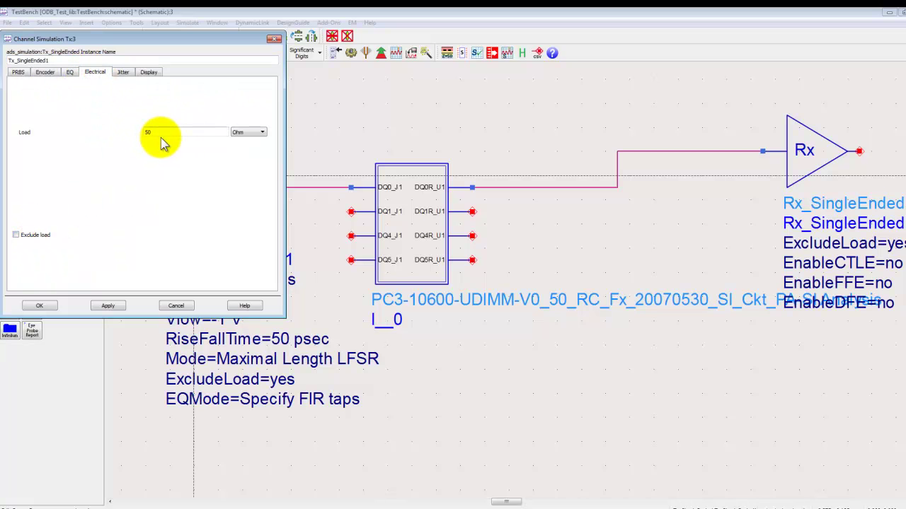
{"action": "left_click", "coordinate": [123, 73]}
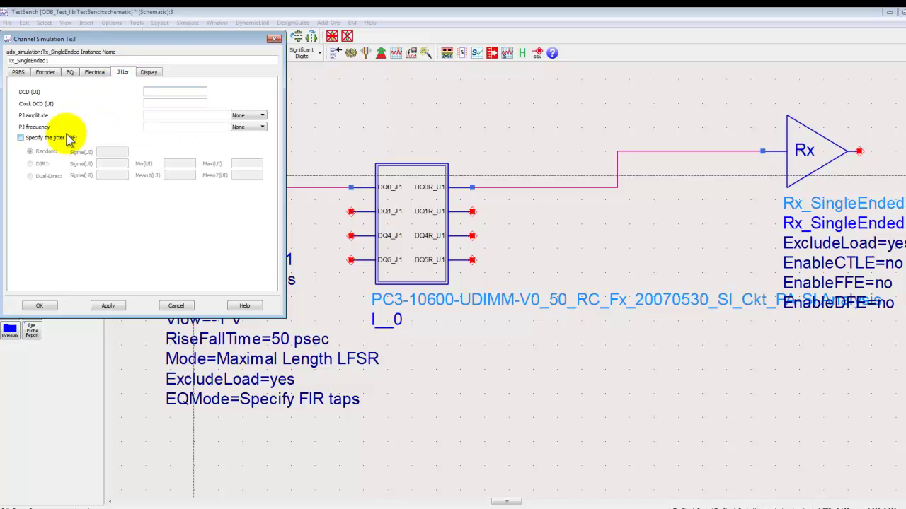
{"action": "left_click", "coordinate": [45, 72]}
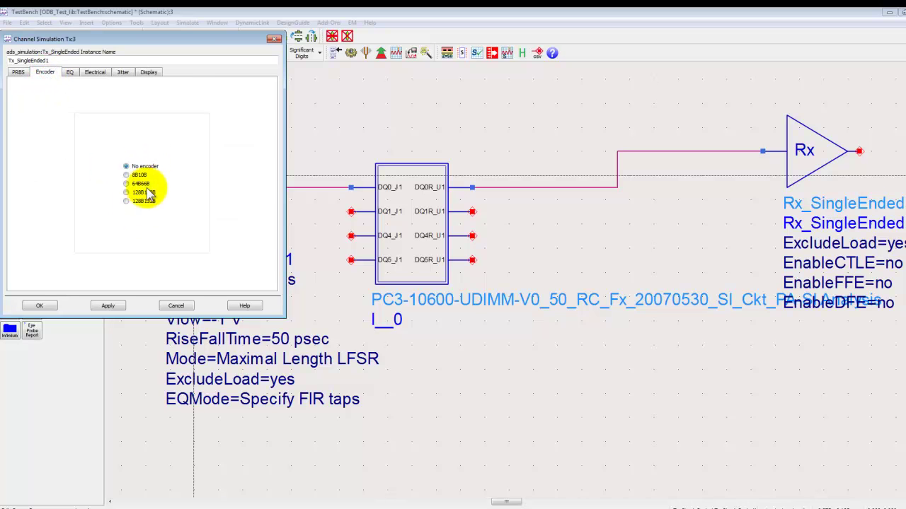
{"action": "left_click", "coordinate": [69, 74]}
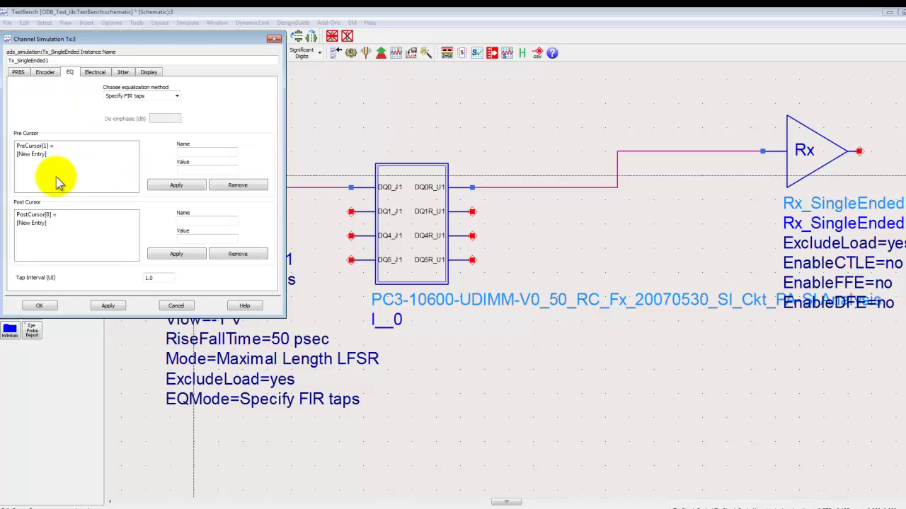
{"action": "left_click", "coordinate": [40, 306]}
{"action": "scroll", "coordinate": [430, 253], "scroll_direction": "down", "scroll_amount": 3}
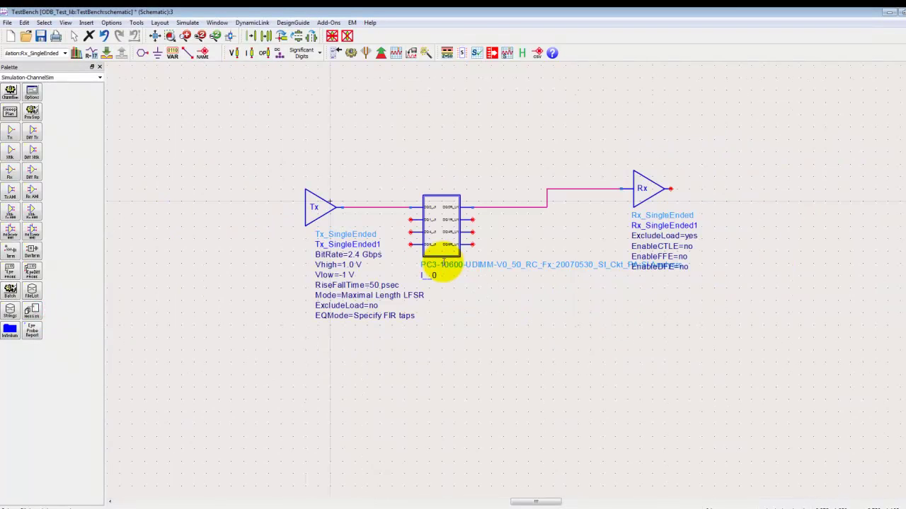
- Wire Eye_Probe1 to the Rx output, measuring Level1, Density, Height, Level0 and Width
{"action": "scroll", "coordinate": [430, 253], "scroll_direction": "up", "scroll_amount": 1}
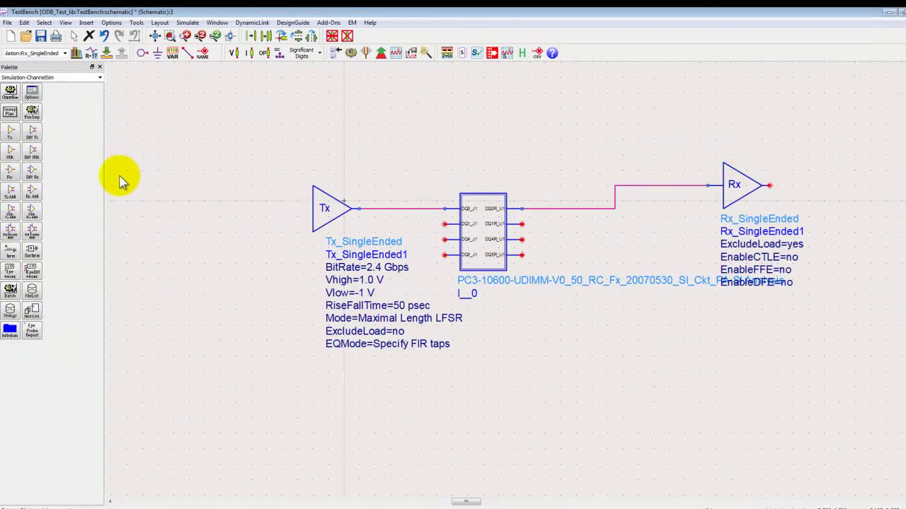
{"action": "left_click", "coordinate": [10, 273]}
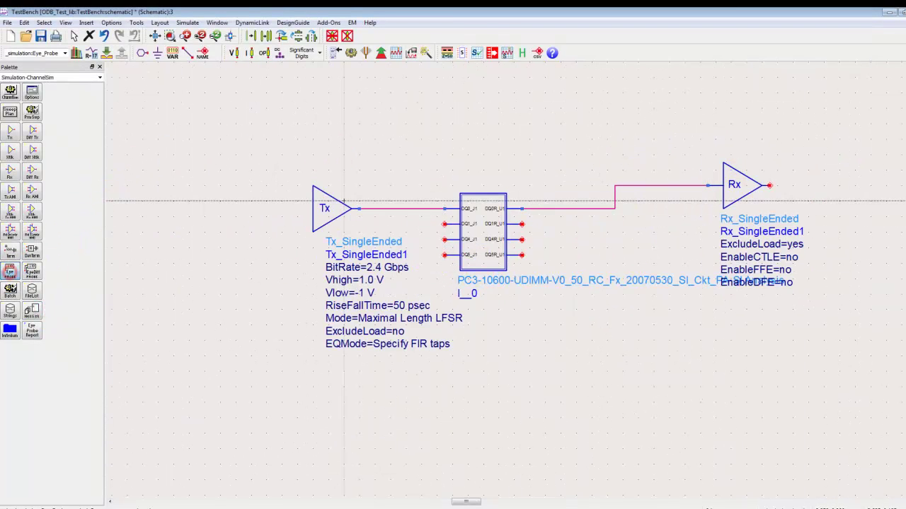
{"action": "left_click", "coordinate": [770, 186]}
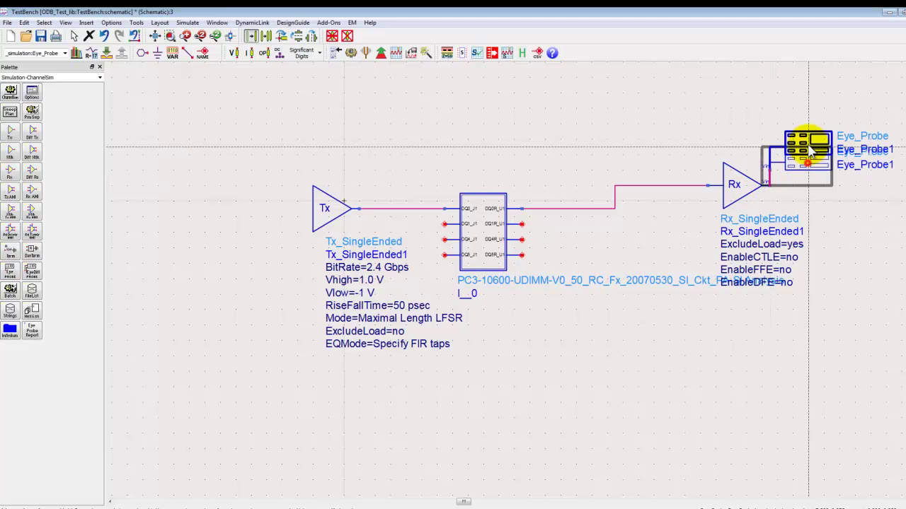
{"action": "left_click_drag", "start_coordinate": [798, 152], "coordinate": [803, 120]}
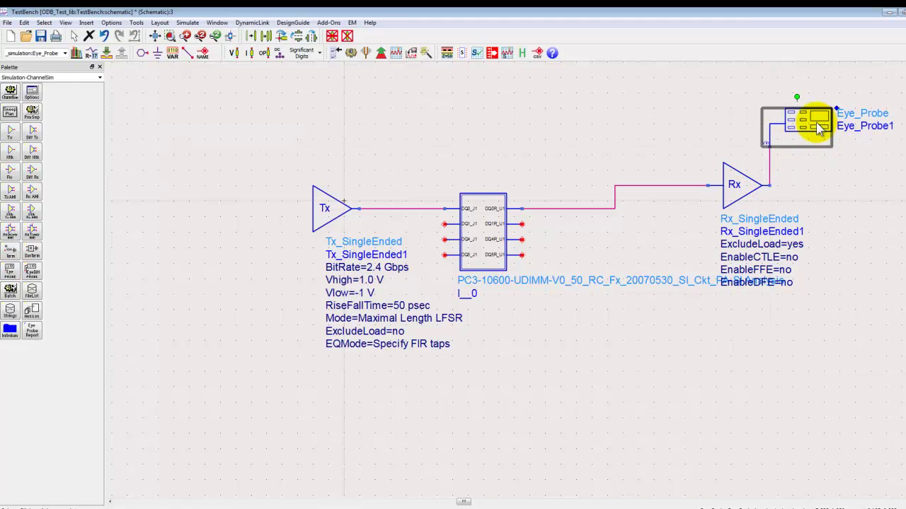
{"action": "double_click", "coordinate": [819, 127]}
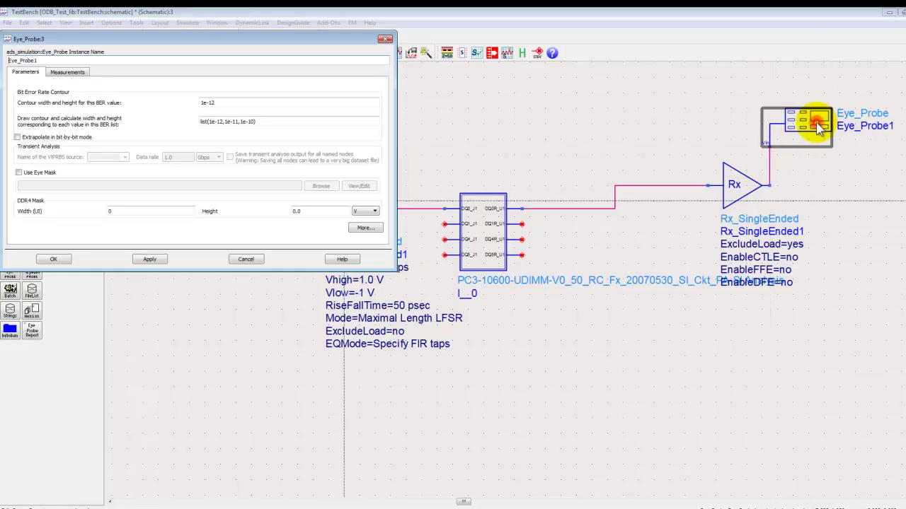
{"action": "left_click", "coordinate": [66, 72]}
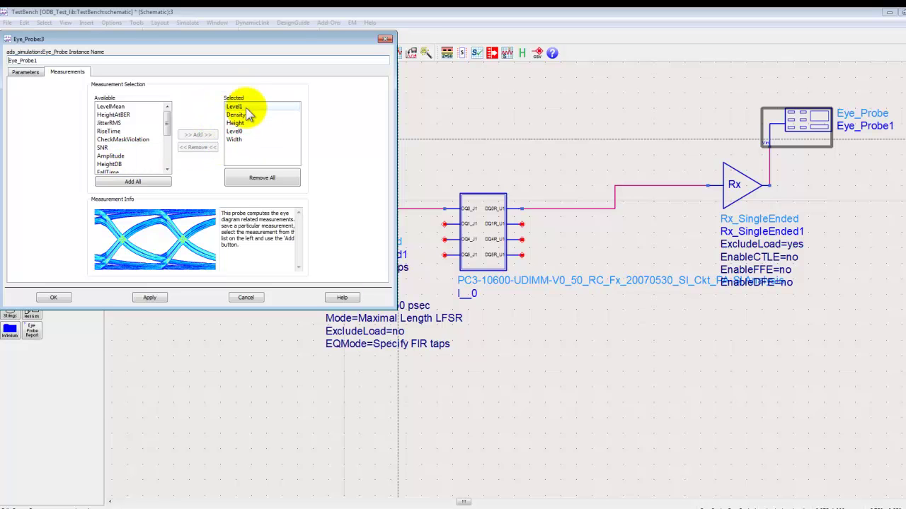
{"action": "left_click", "coordinate": [51, 297]}
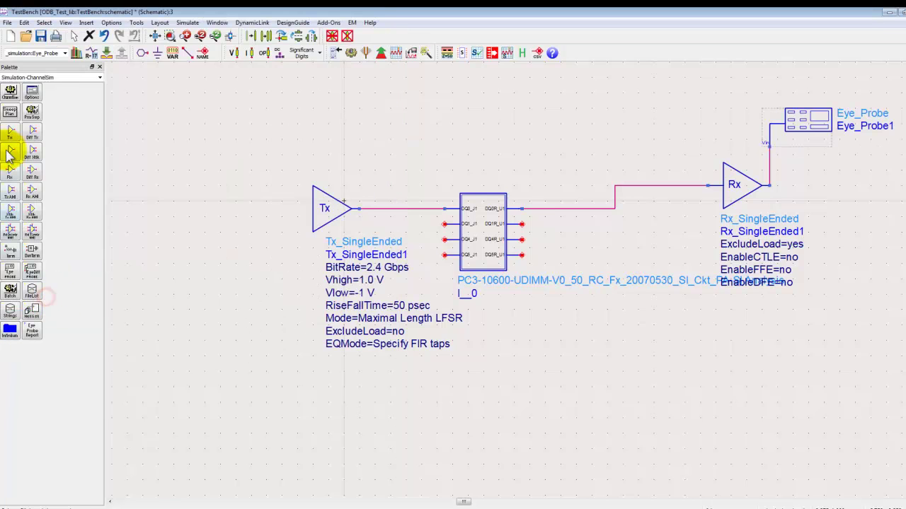
- Place a ChannelSim controller below the Tx parameters and fit the schematic in view
{"action": "left_click", "coordinate": [10, 94]}
{"action": "left_click", "coordinate": [500, 339]}
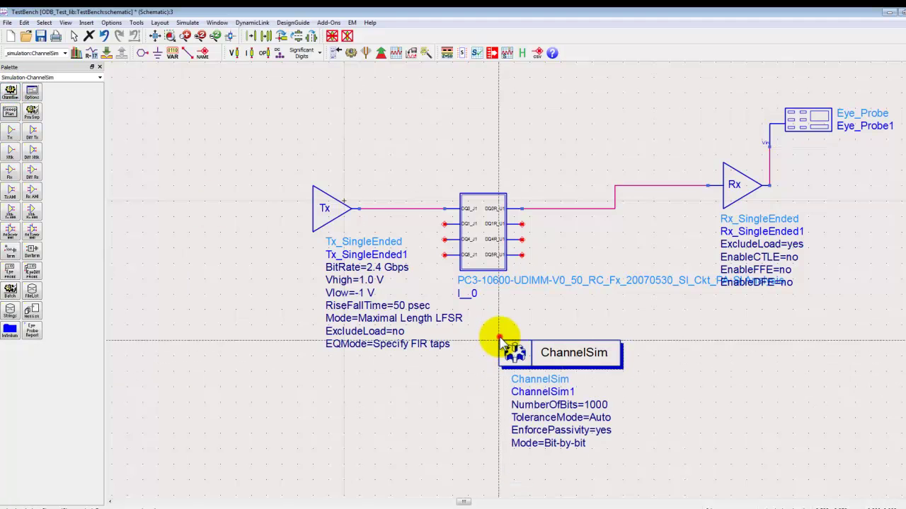
{"action": "left_click", "coordinate": [154, 35]}
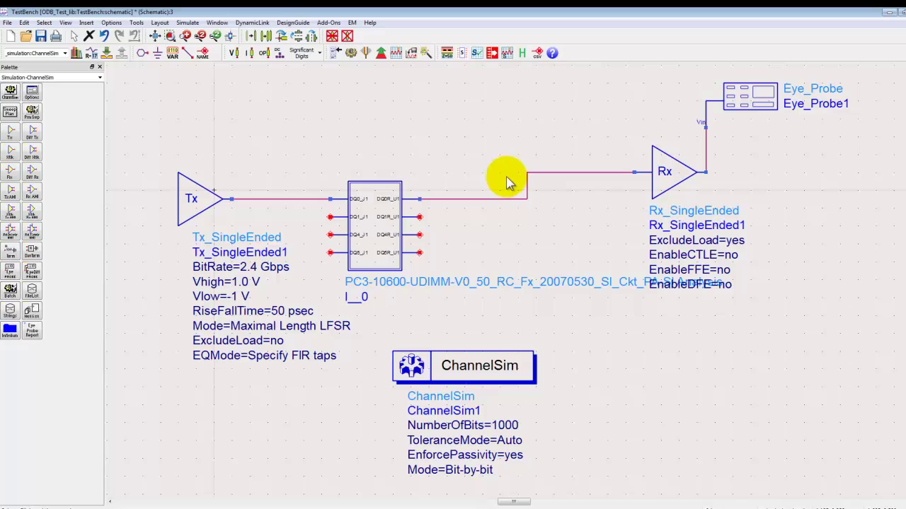
- Make Rx_SingleEnded1 include its 50 Ohm load (ExcludeLoad=no) and run the channel simulation
{"action": "double_click", "coordinate": [676, 181]}
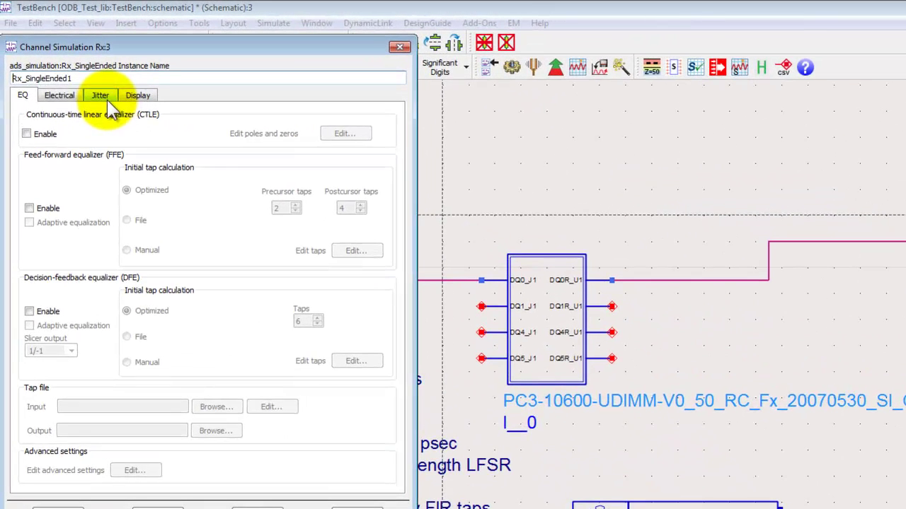
{"action": "left_click", "coordinate": [62, 95]}
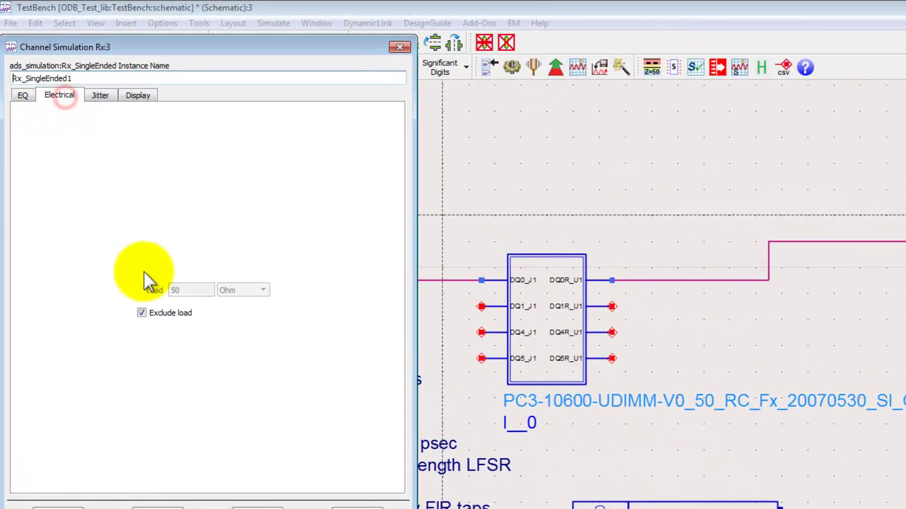
{"action": "left_click", "coordinate": [152, 313]}
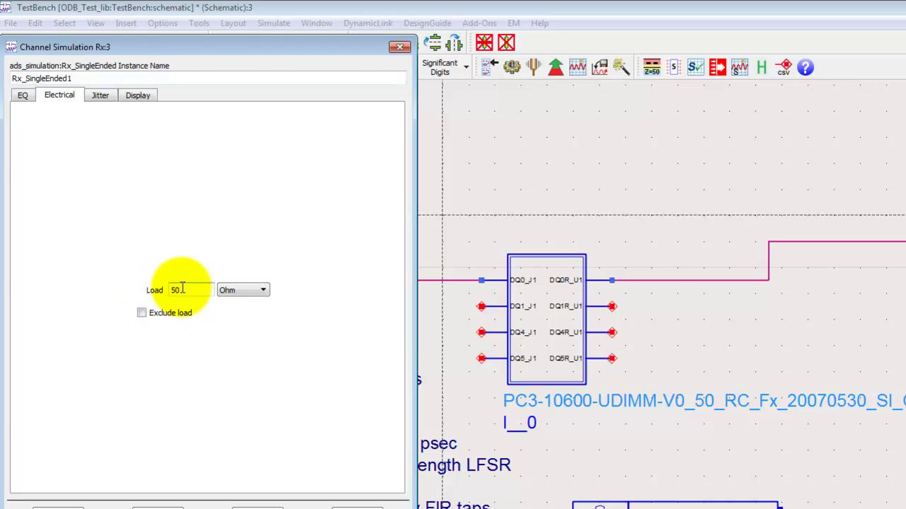
{"action": "left_click", "coordinate": [79, 506]}
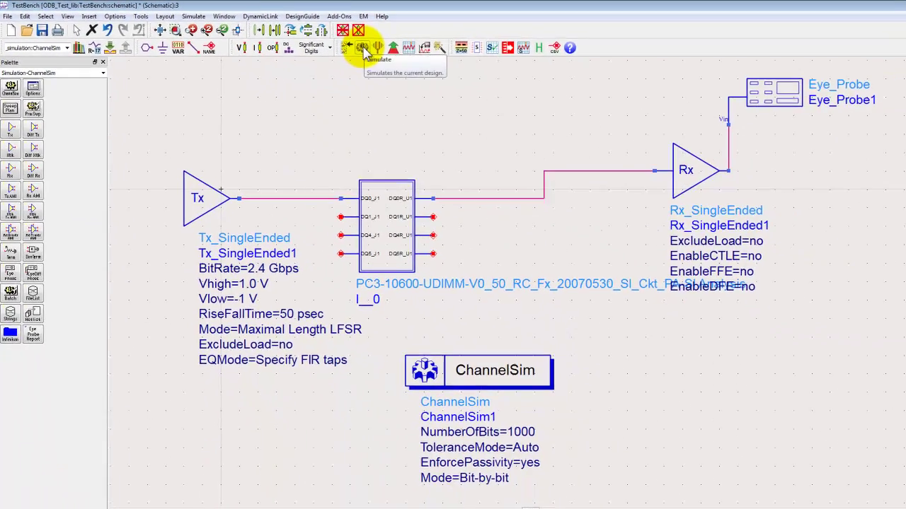
{"action": "left_click", "coordinate": [361, 47]}
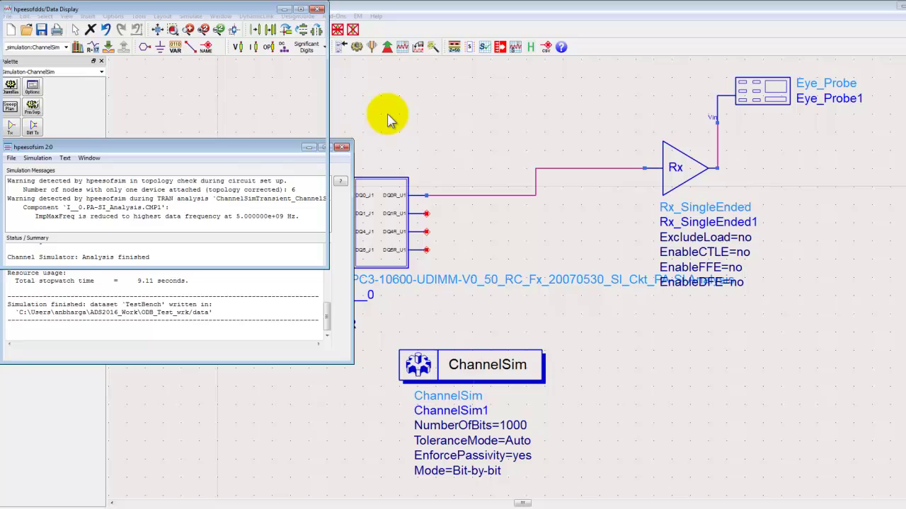
- Once the simulation finishes, pick the Rectangular Plot tool in the new Data Display
{"action": "left_click", "coordinate": [127, 161]}
- Place a rectangular plot showing the Density eye diagram
{"action": "left_click", "coordinate": [174, 160]}
{"action": "left_click", "coordinate": [157, 171]}
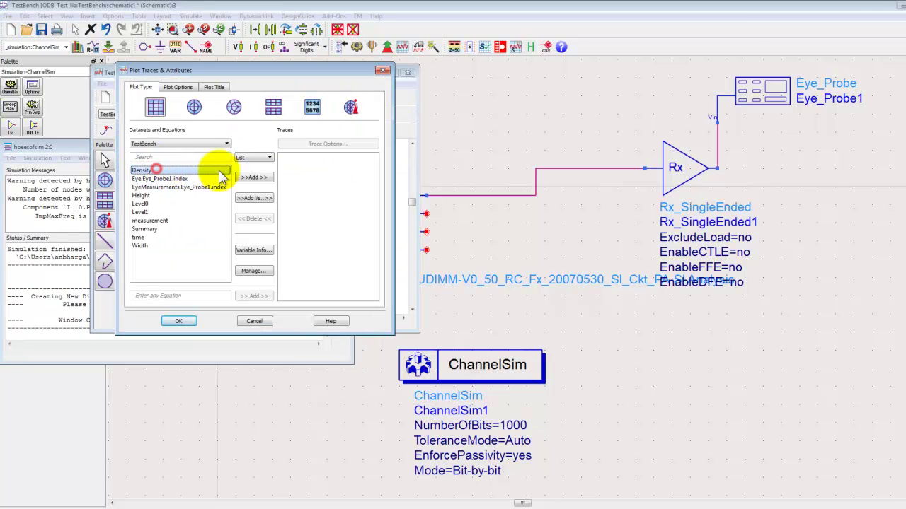
{"action": "left_click", "coordinate": [253, 177]}
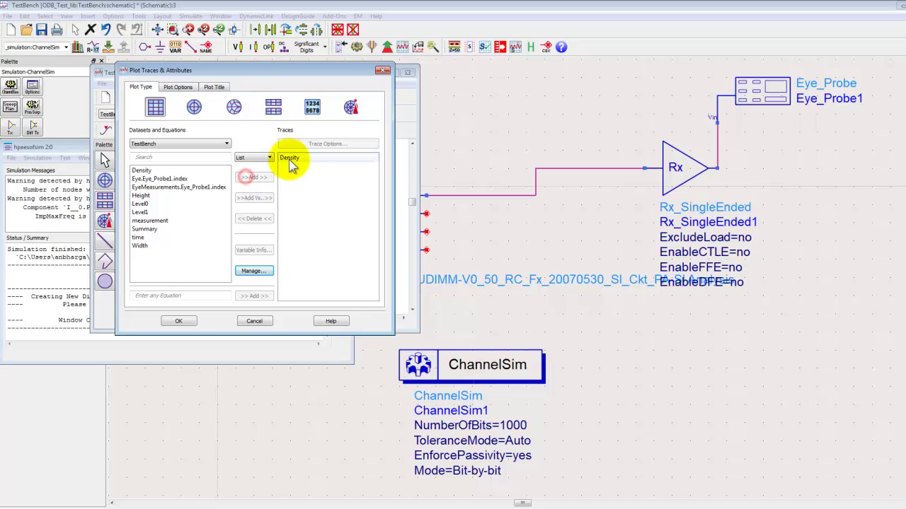
{"action": "left_click", "coordinate": [178, 321]}
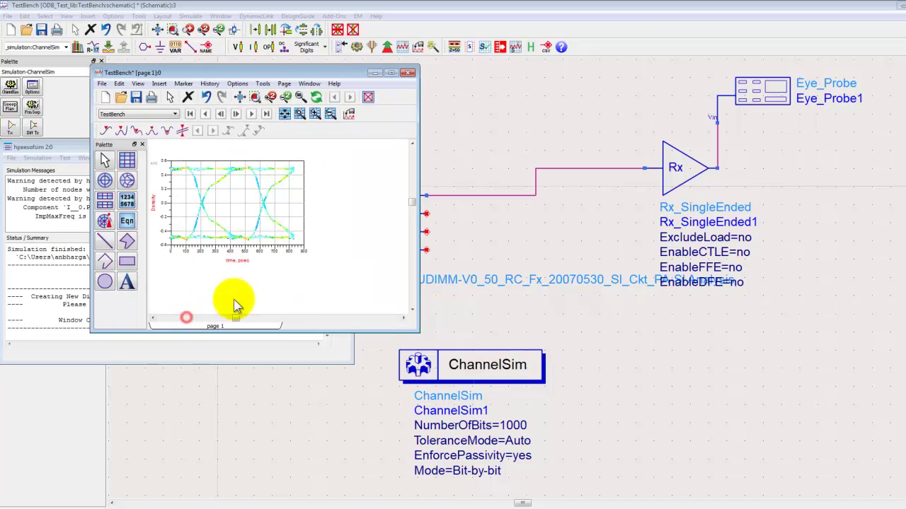
- Add a table below the eye diagram listing eye Width and Height, then maximize the window
{"action": "left_click", "coordinate": [127, 205]}
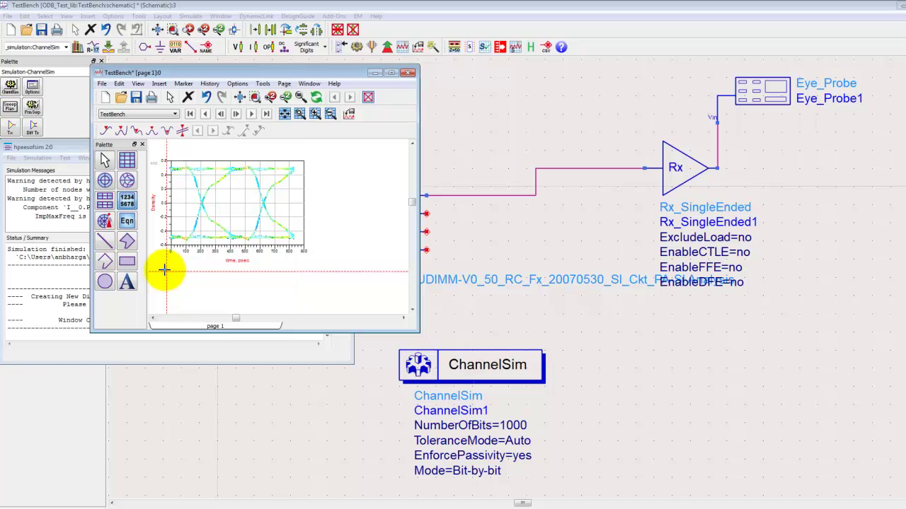
{"action": "scroll", "coordinate": [283, 297], "scroll_direction": "down", "scroll_amount": 3}
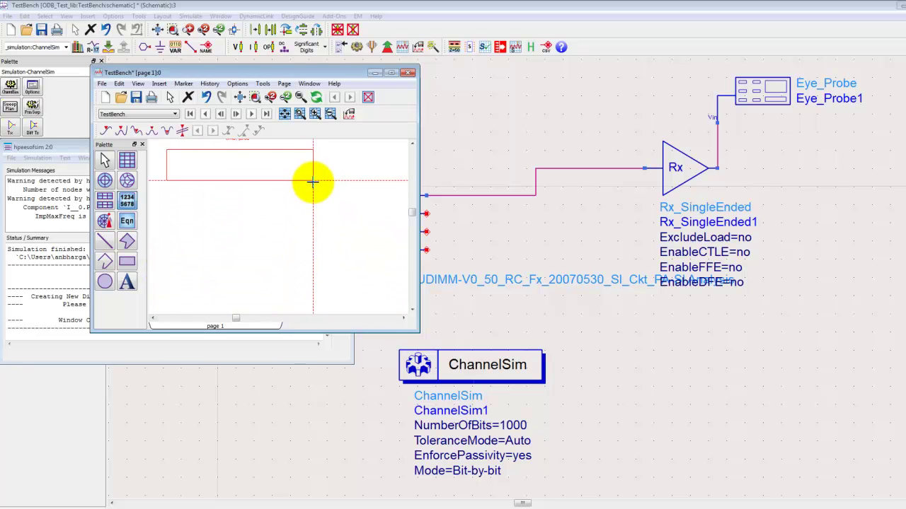
{"action": "left_click", "coordinate": [313, 182]}
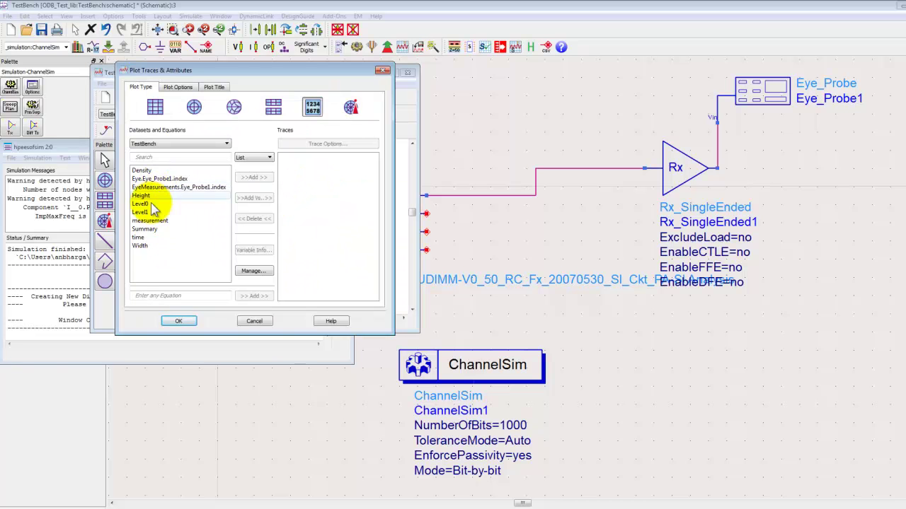
{"action": "left_click", "coordinate": [145, 246]}
{"action": "left_click", "coordinate": [252, 176]}
{"action": "left_click", "coordinate": [161, 198]}
{"action": "left_click", "coordinate": [249, 177]}
{"action": "left_click", "coordinate": [180, 320]}
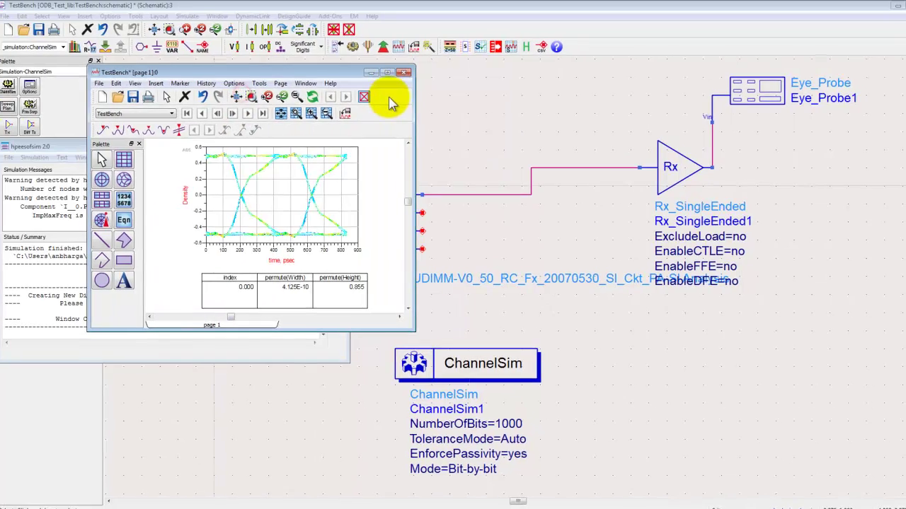
{"action": "left_click", "coordinate": [391, 73]}
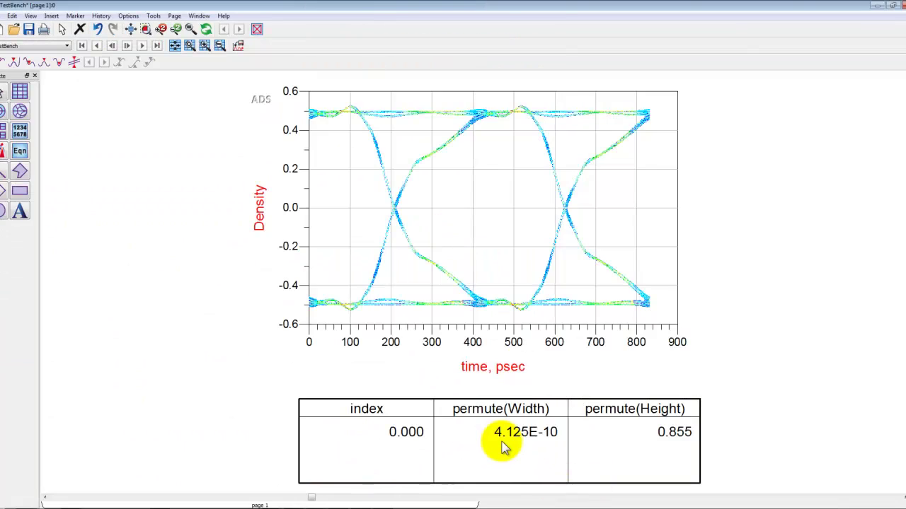